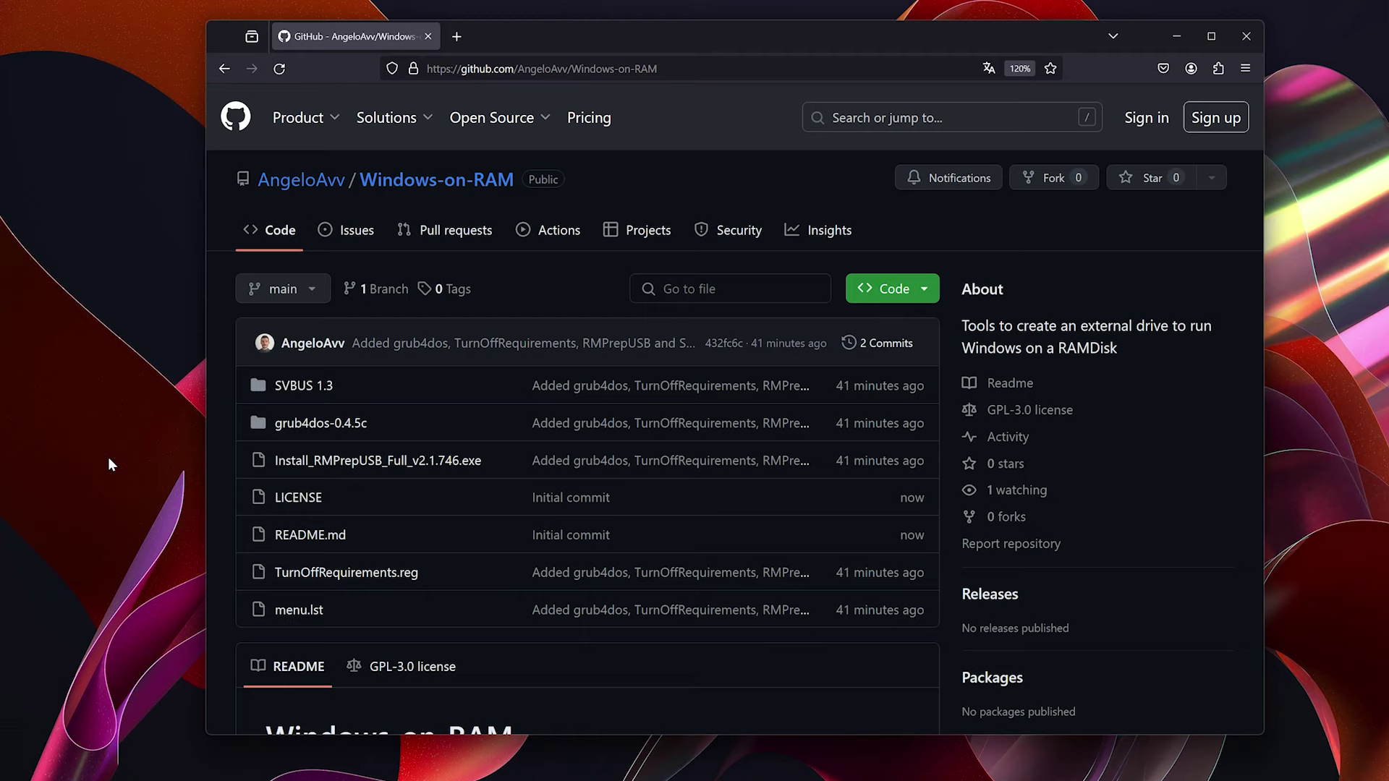
Search the web for "windows 11 download" in a new tab and open Microsoft's Windows 11 download page
key(ctrl+t)
text(windows 11 download)
key(Return)
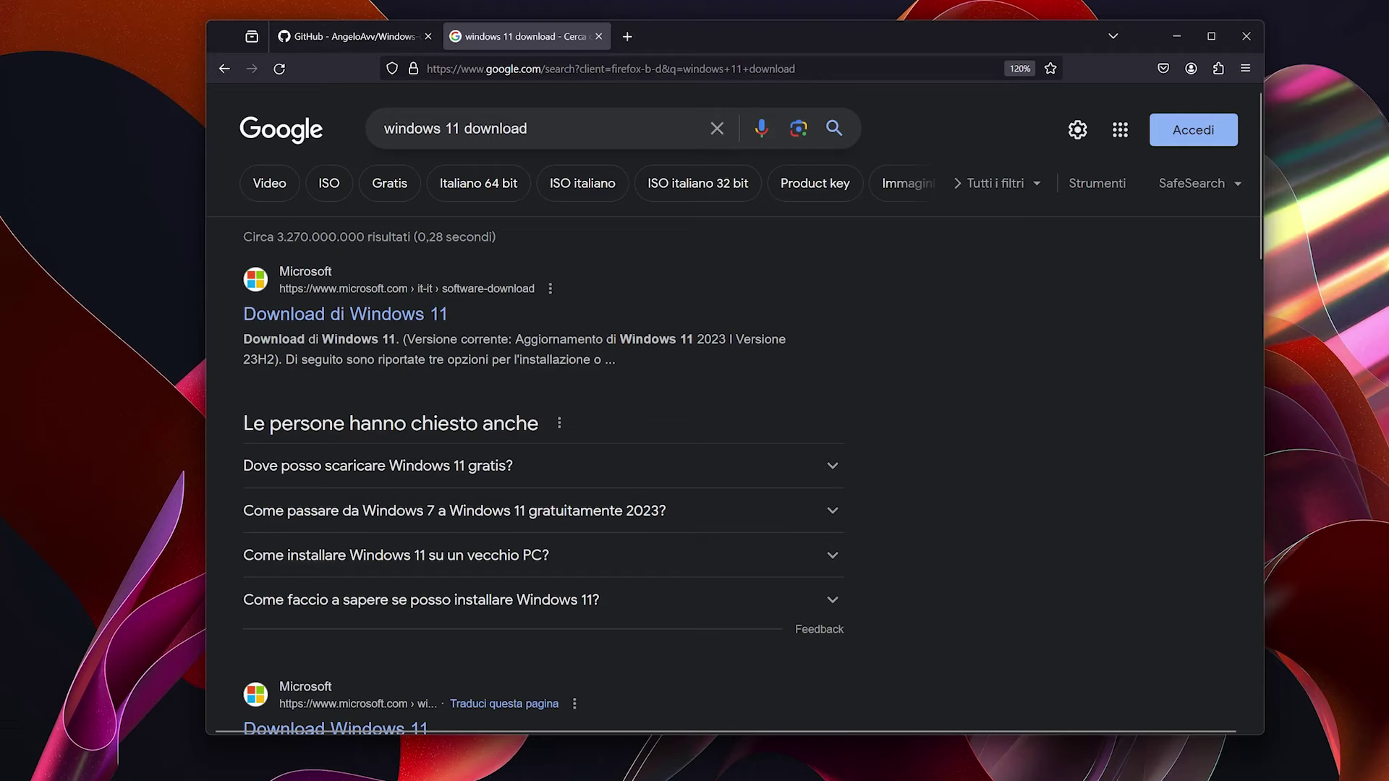
click(425, 320)
Select Windows 11 (multi-edition ISO) as the disk image download and submit the request
scroll(562, 402, down, 4)
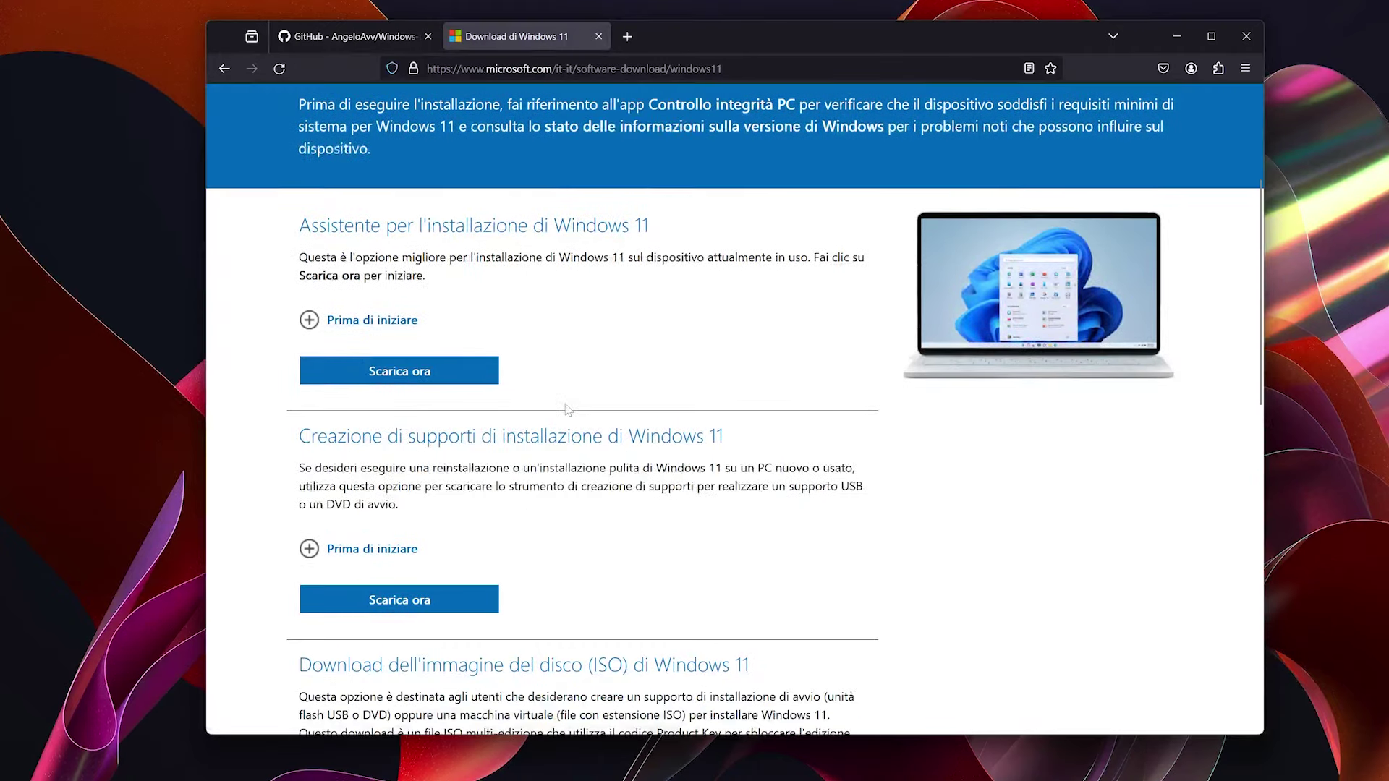
scroll(568, 410, down, 3)
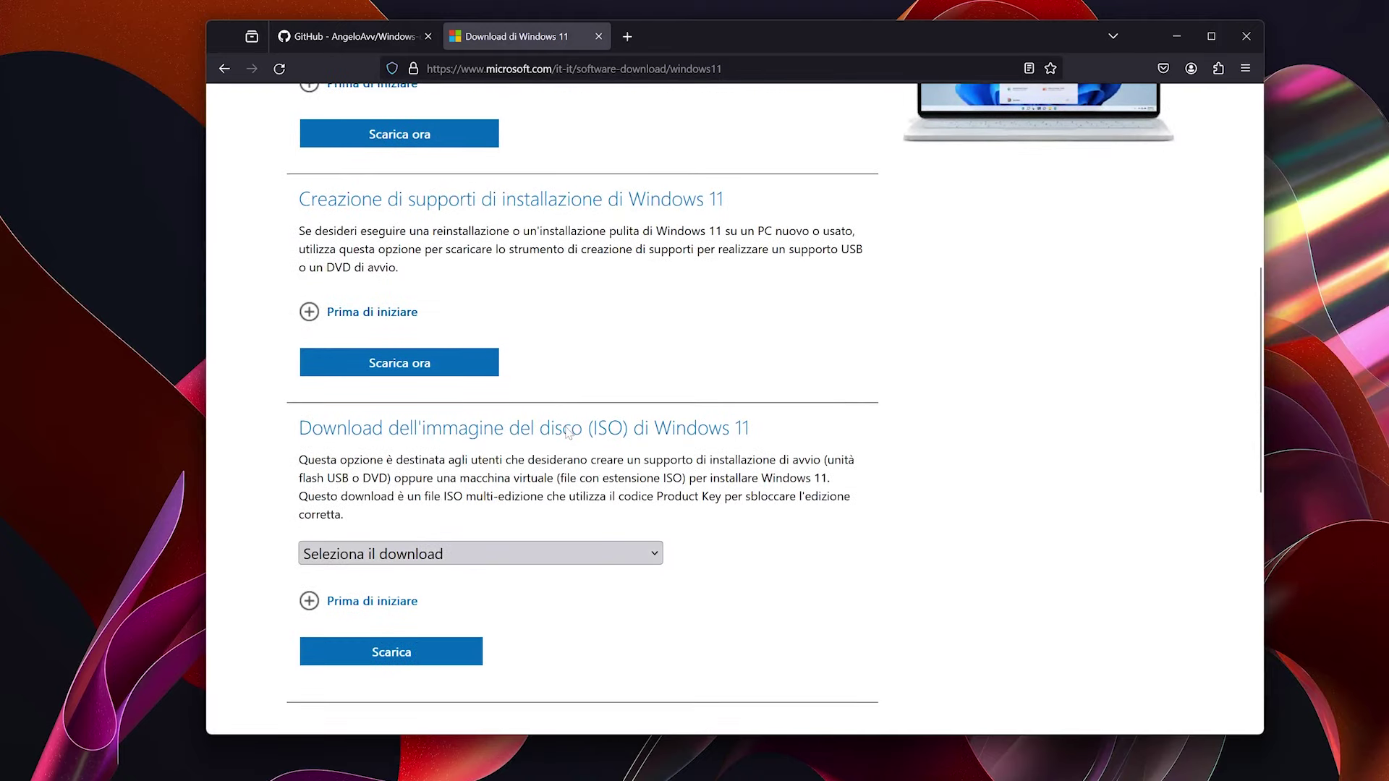
scroll(567, 432, down, 1)
click(470, 471)
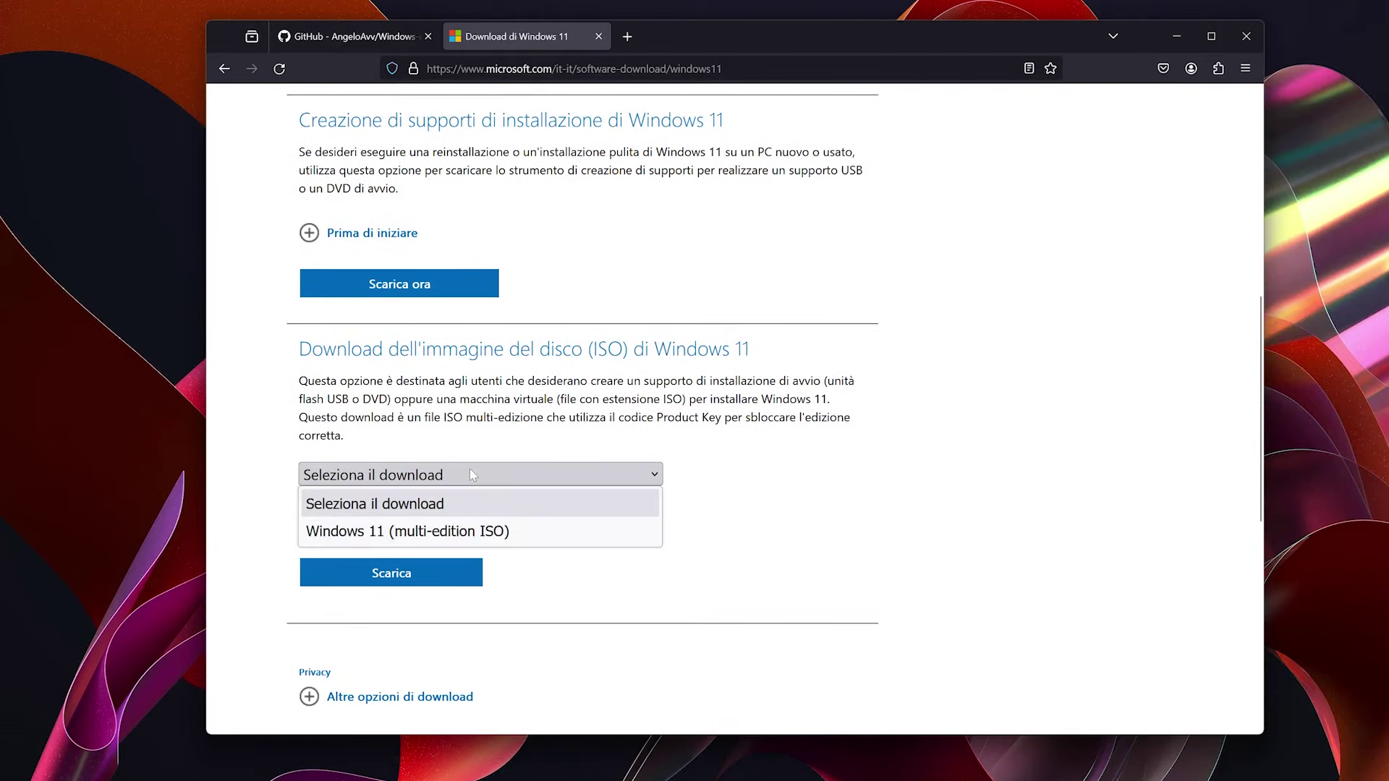
click(444, 530)
click(394, 572)
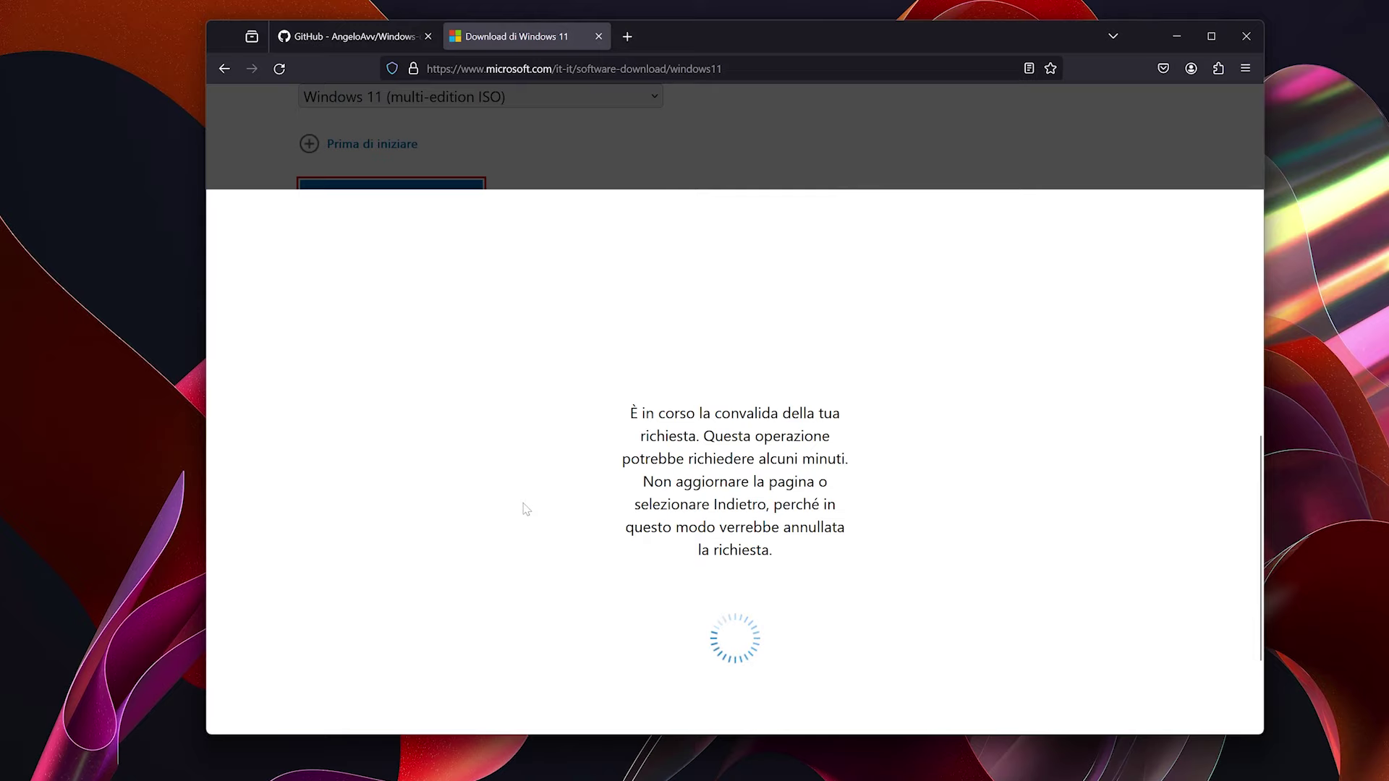
Choose Italiano as the product language, confirm it, and start the 64-bit ISO download
click(436, 342)
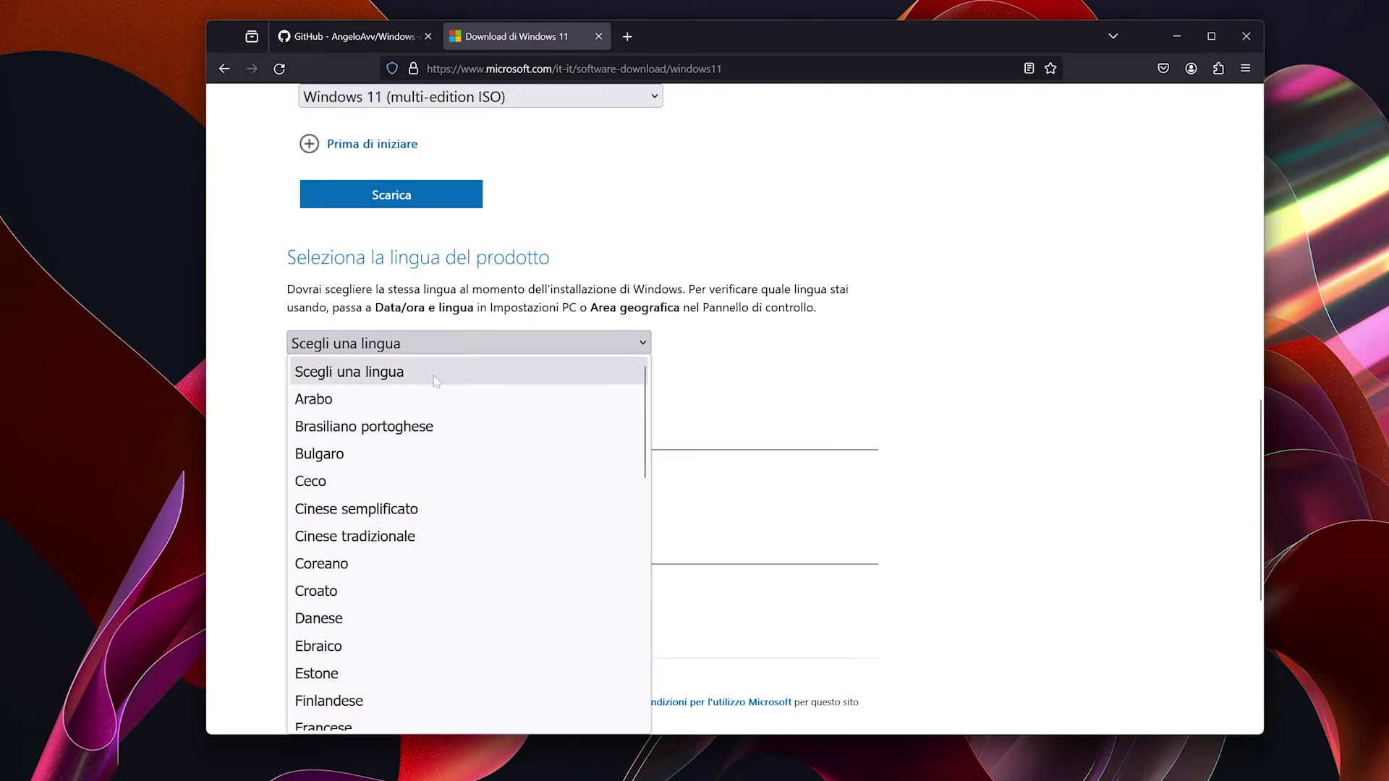
scroll(435, 434, down, 6)
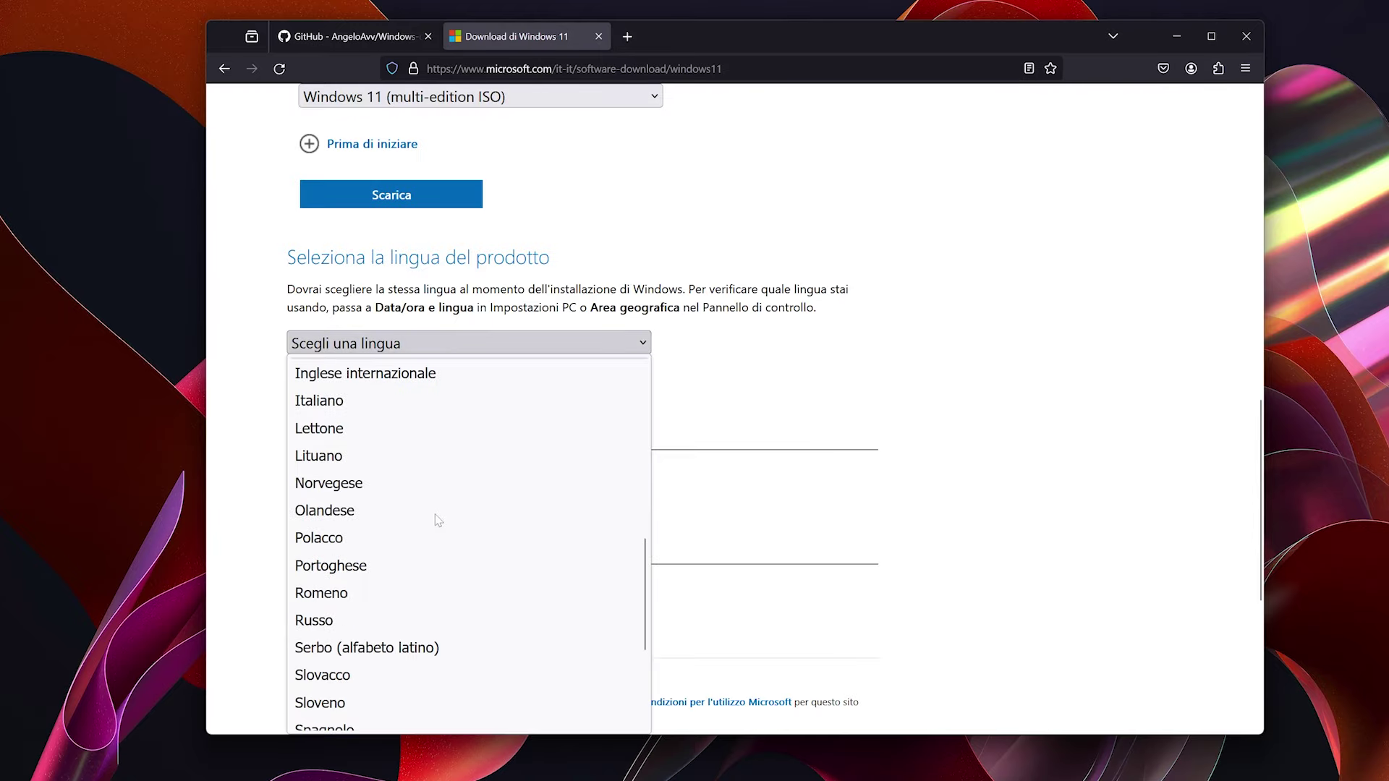
click(360, 410)
click(383, 419)
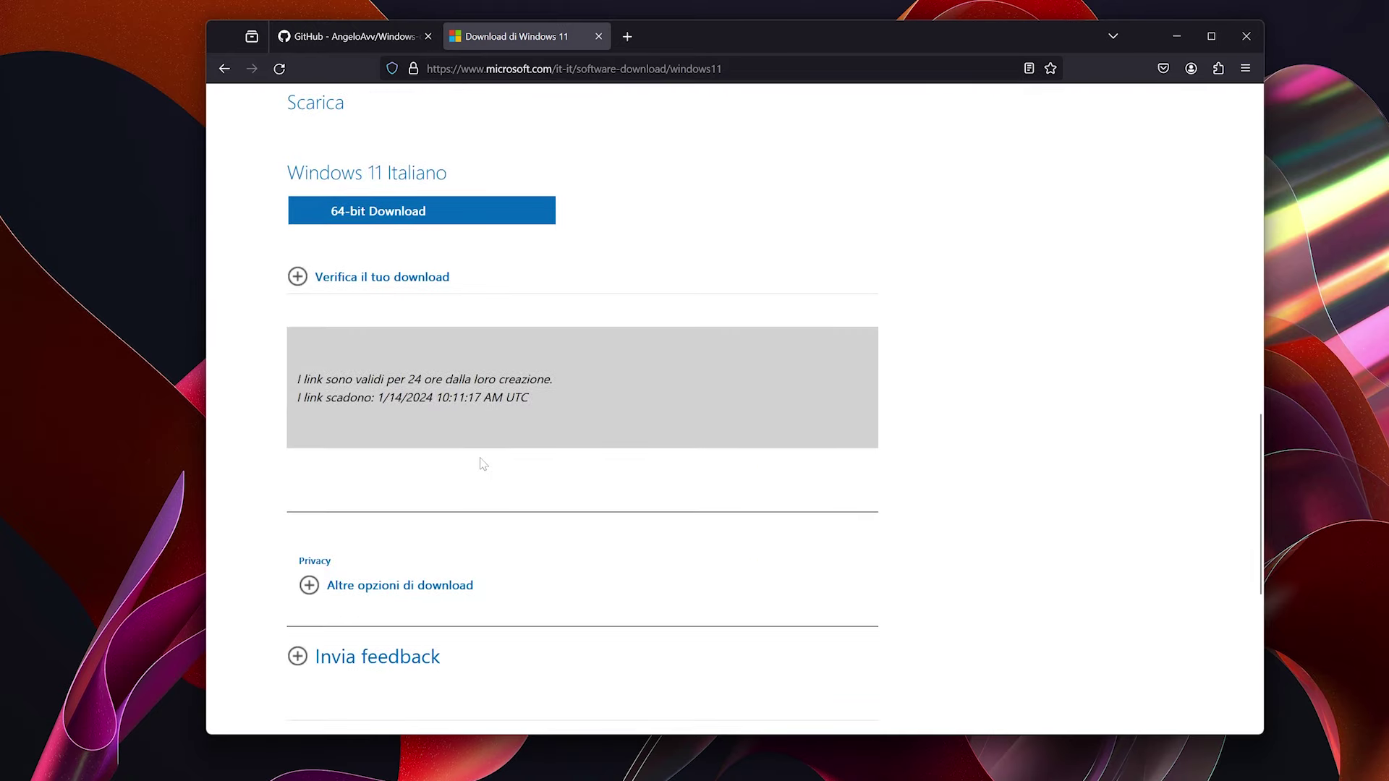
click(419, 211)
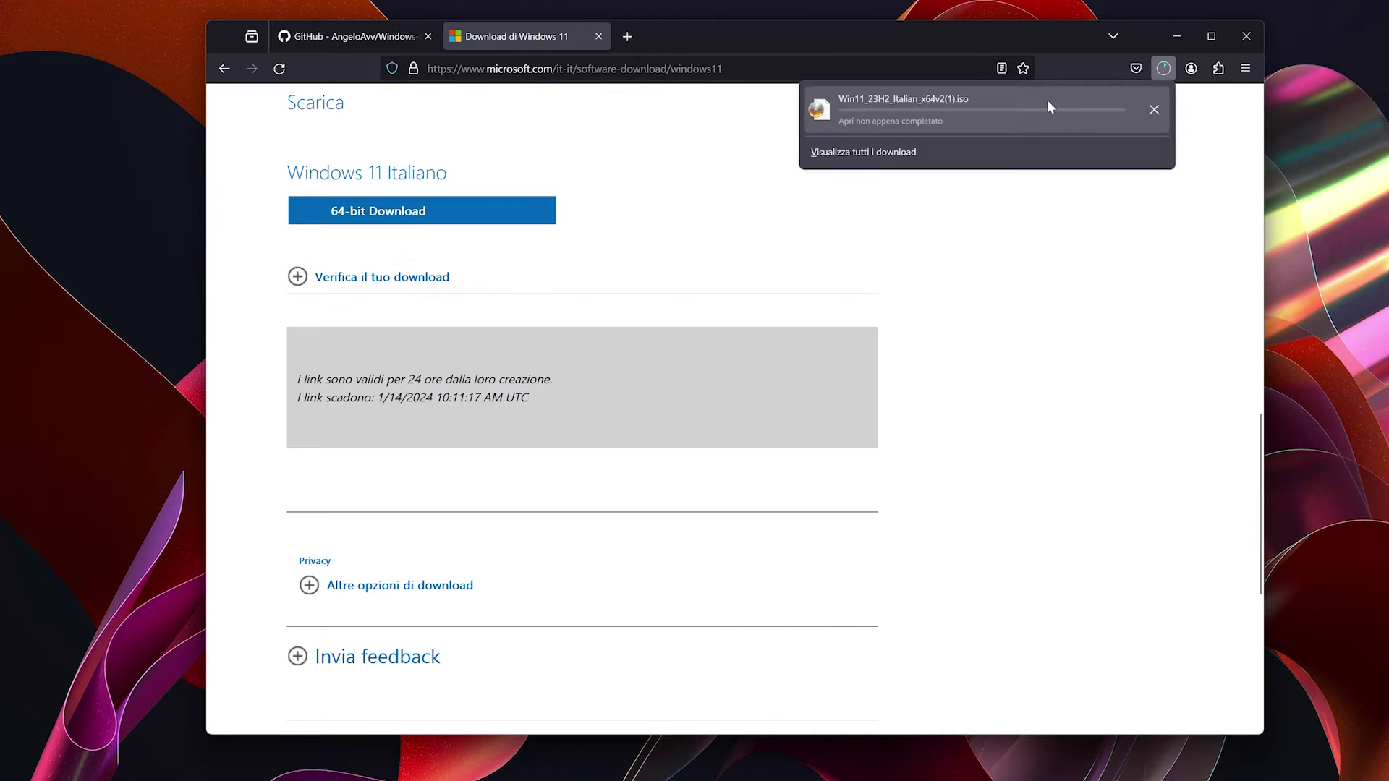
Cancel the running Windows 11 ISO download and close the Microsoft download page
click(1150, 110)
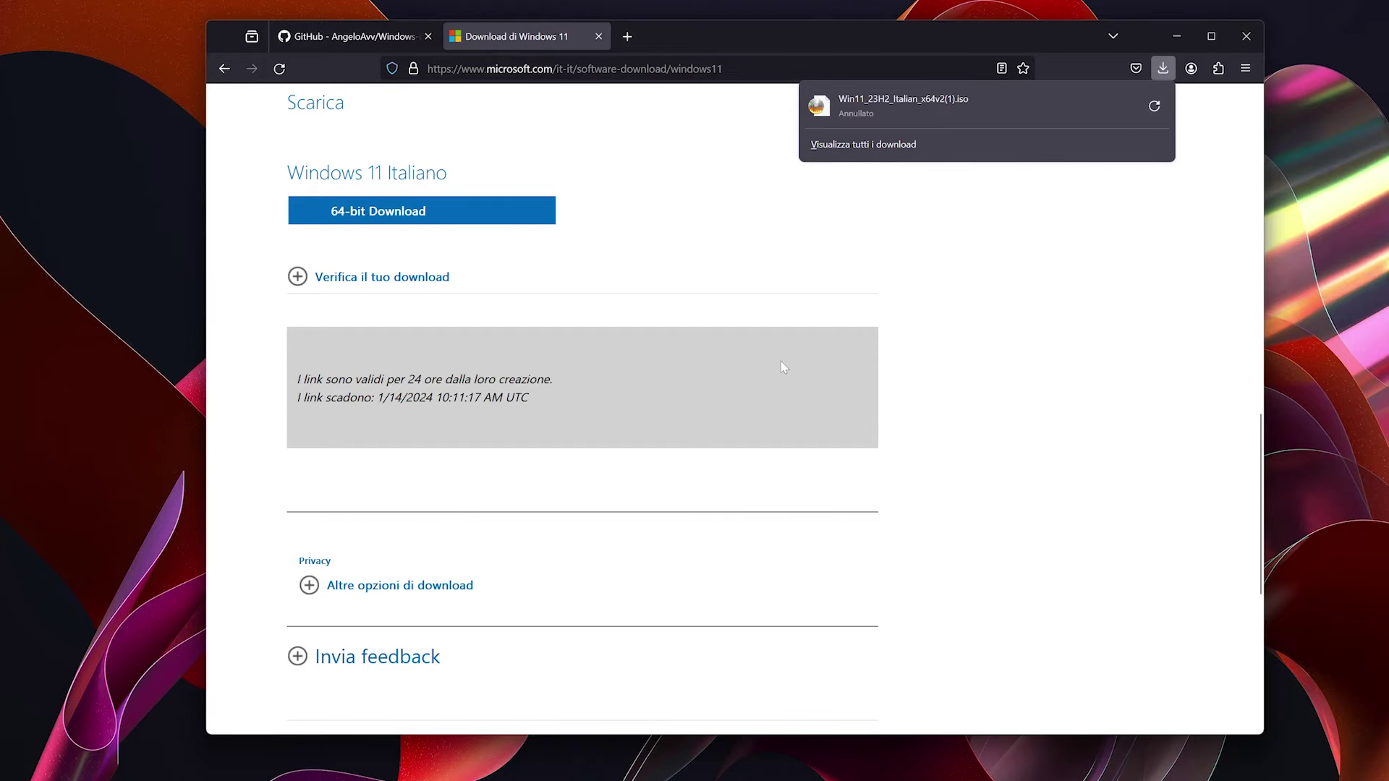
click(1026, 275)
key(ctrl+w)
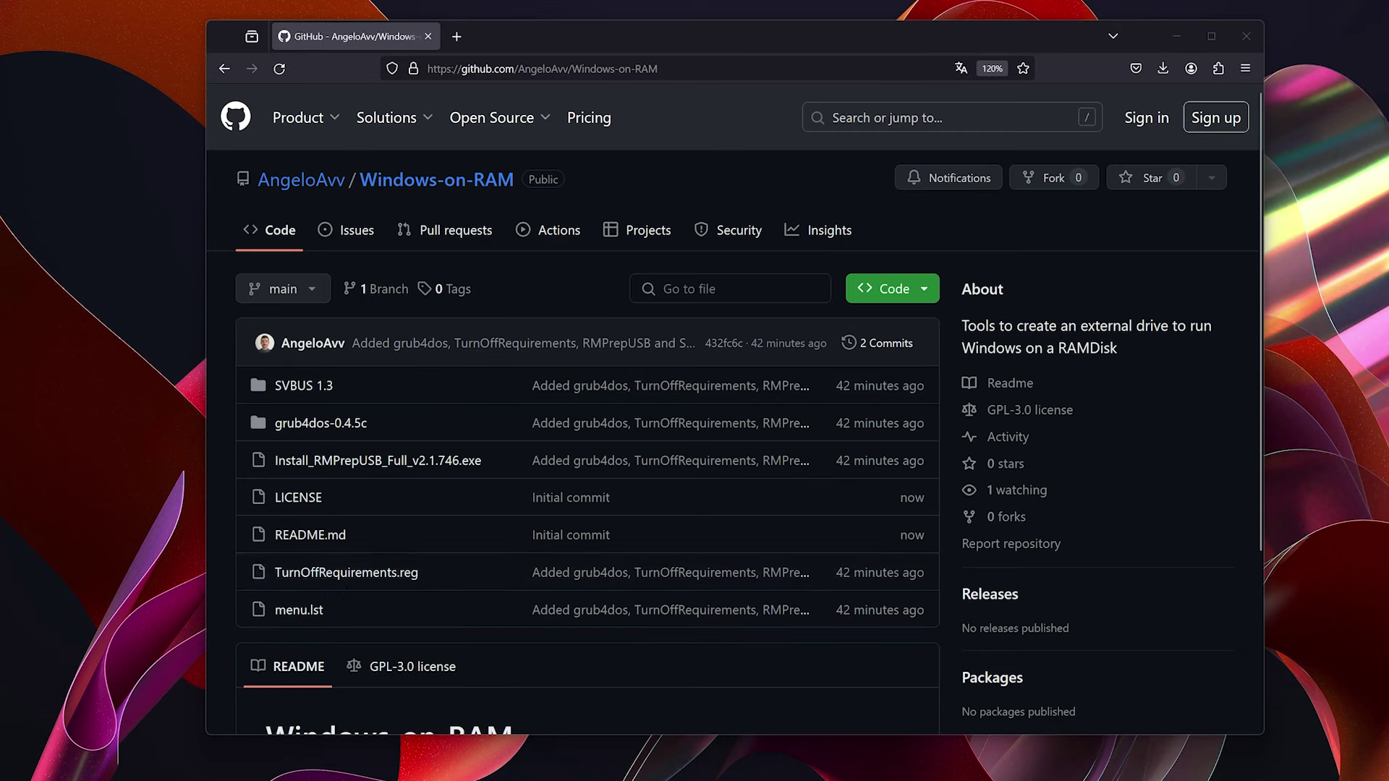
Download the Windows-on-RAM repository from GitHub as a ZIP archive
click(923, 292)
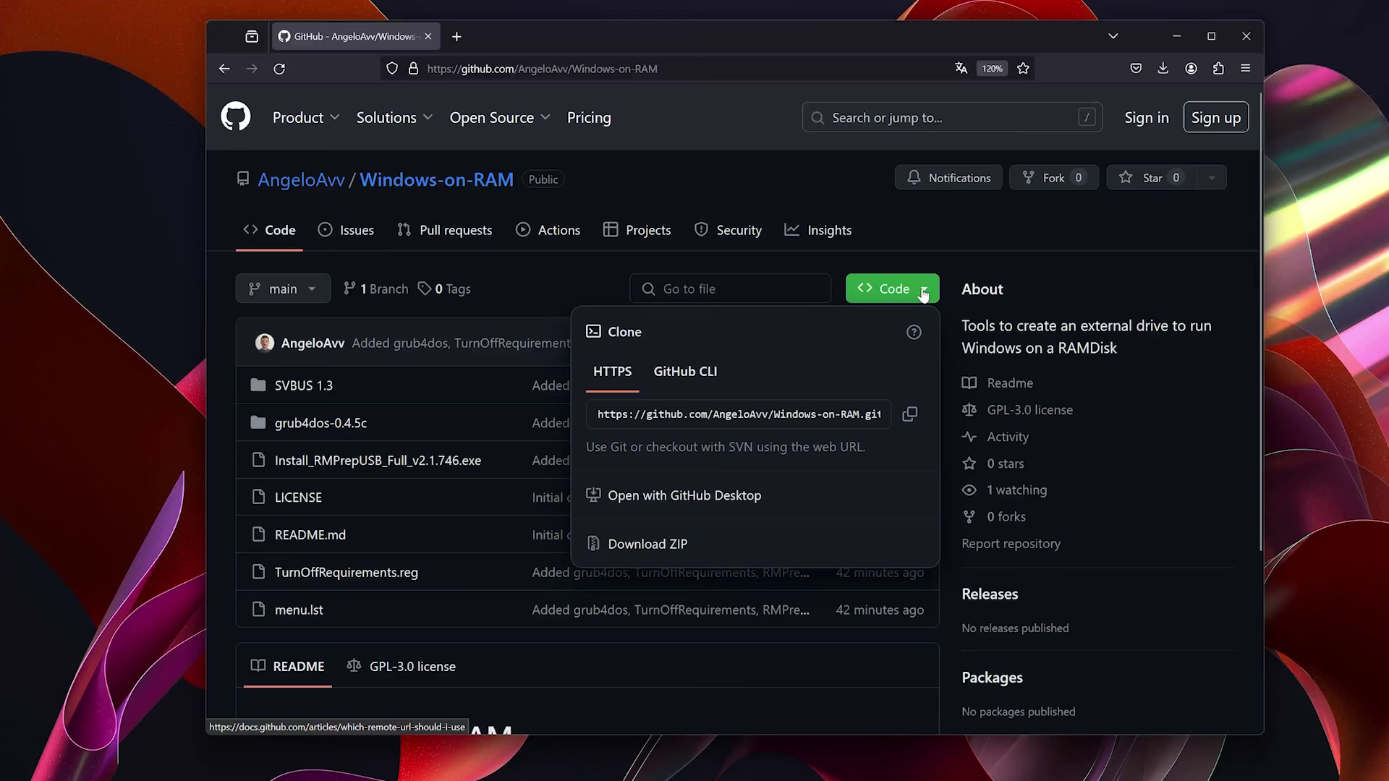
click(680, 558)
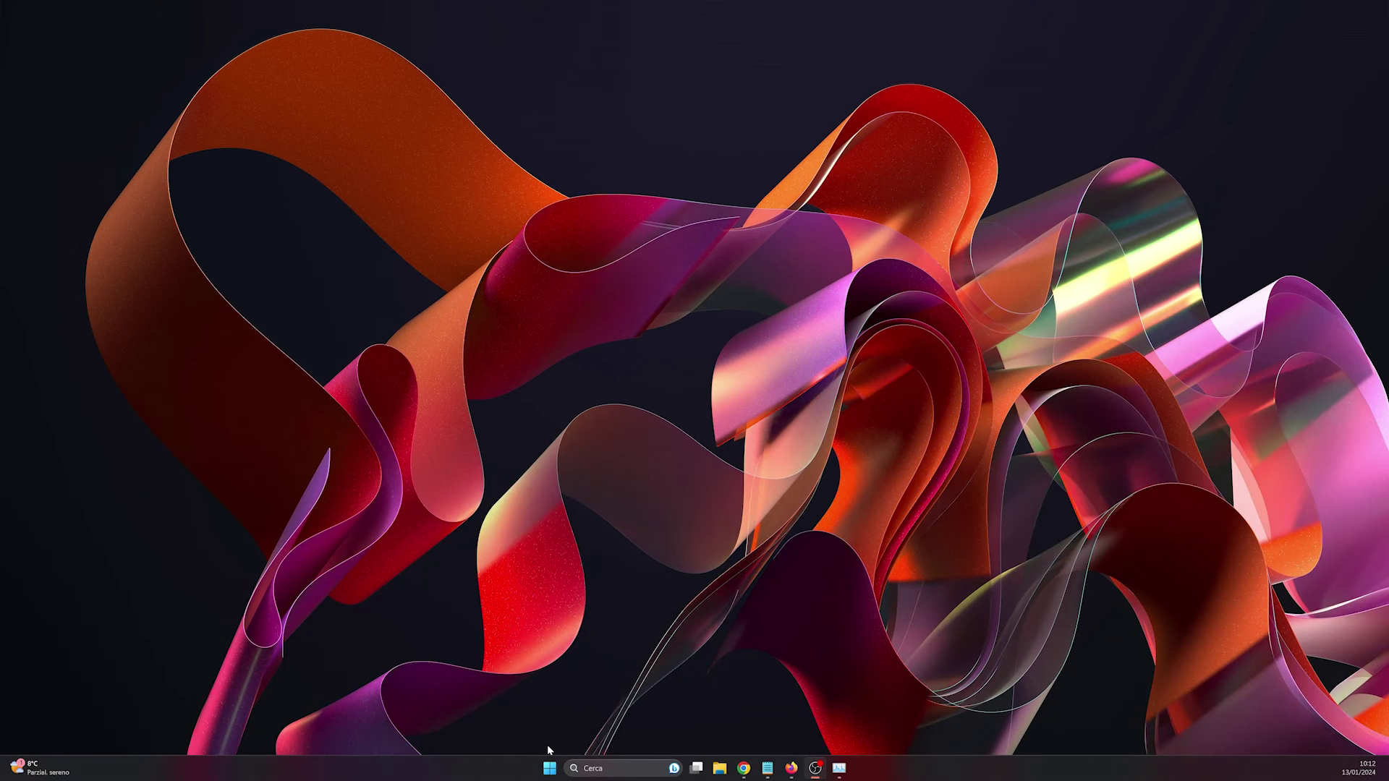
Open the dialog for turning Windows features on or off and expand the Hyper-V entry to check its components
click(549, 768)
text(attiv)
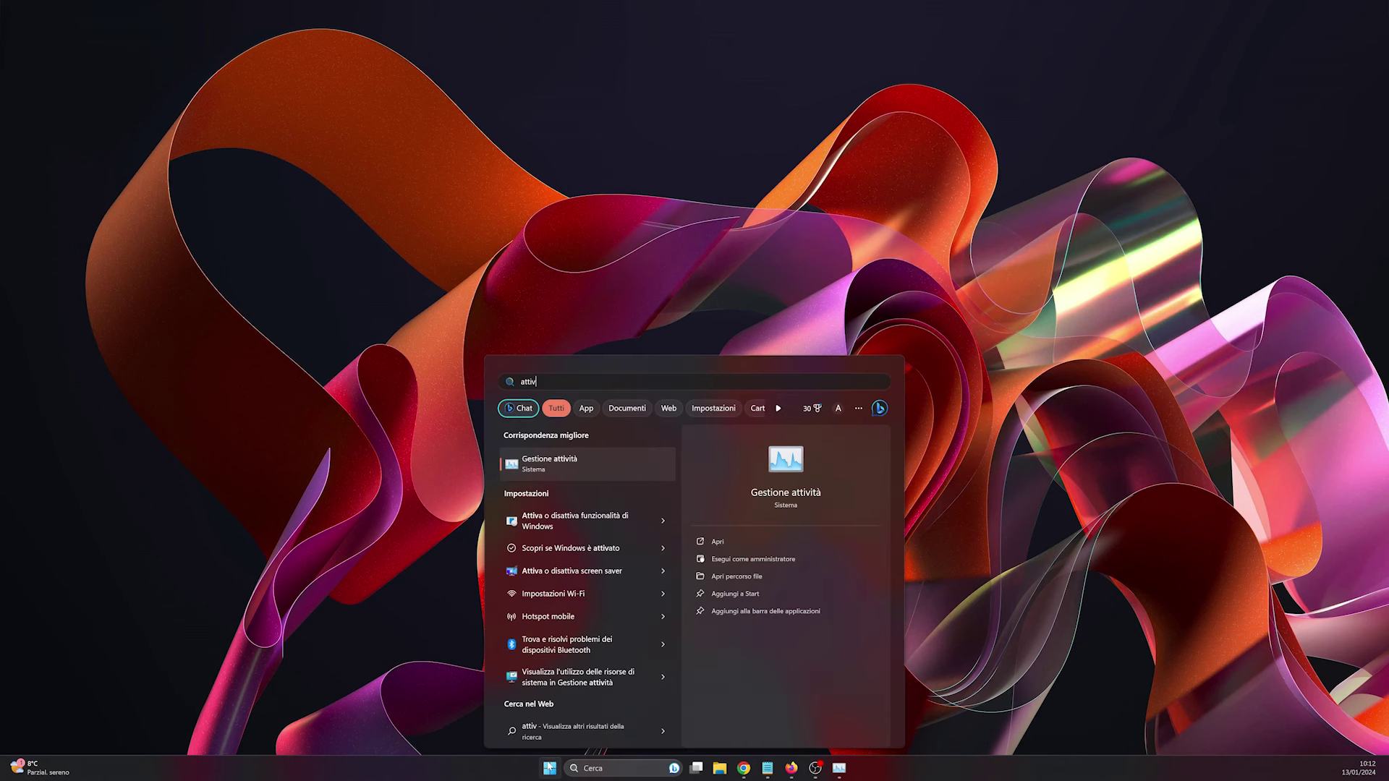
text(a)
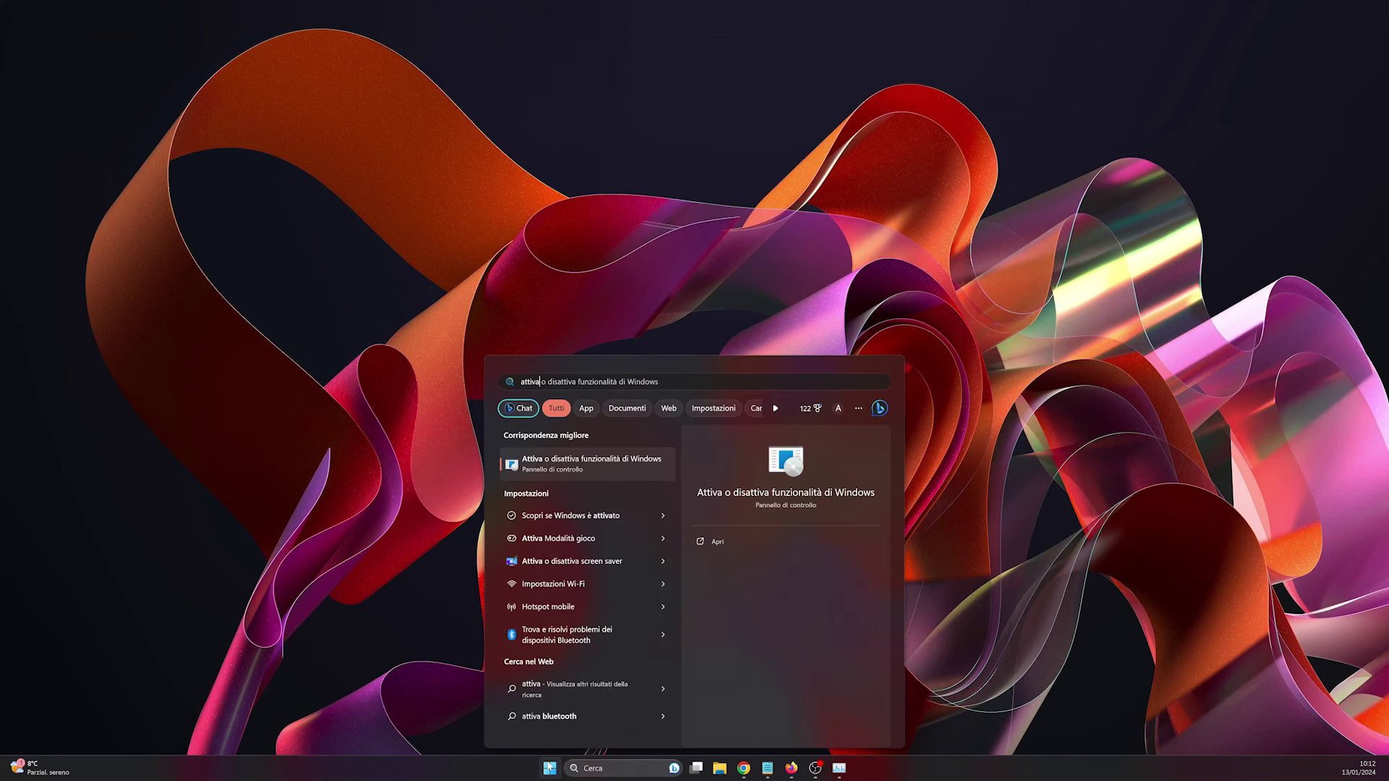
click(643, 464)
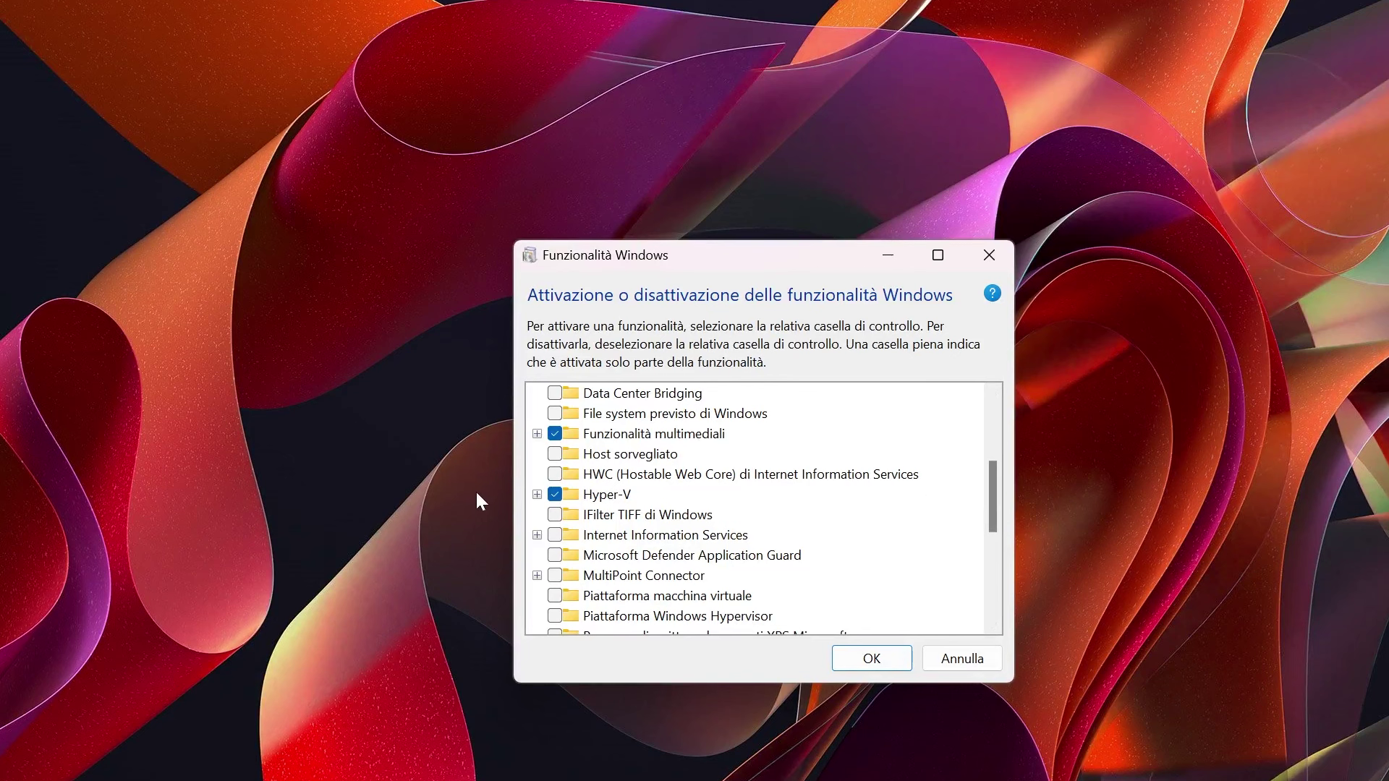
click(537, 495)
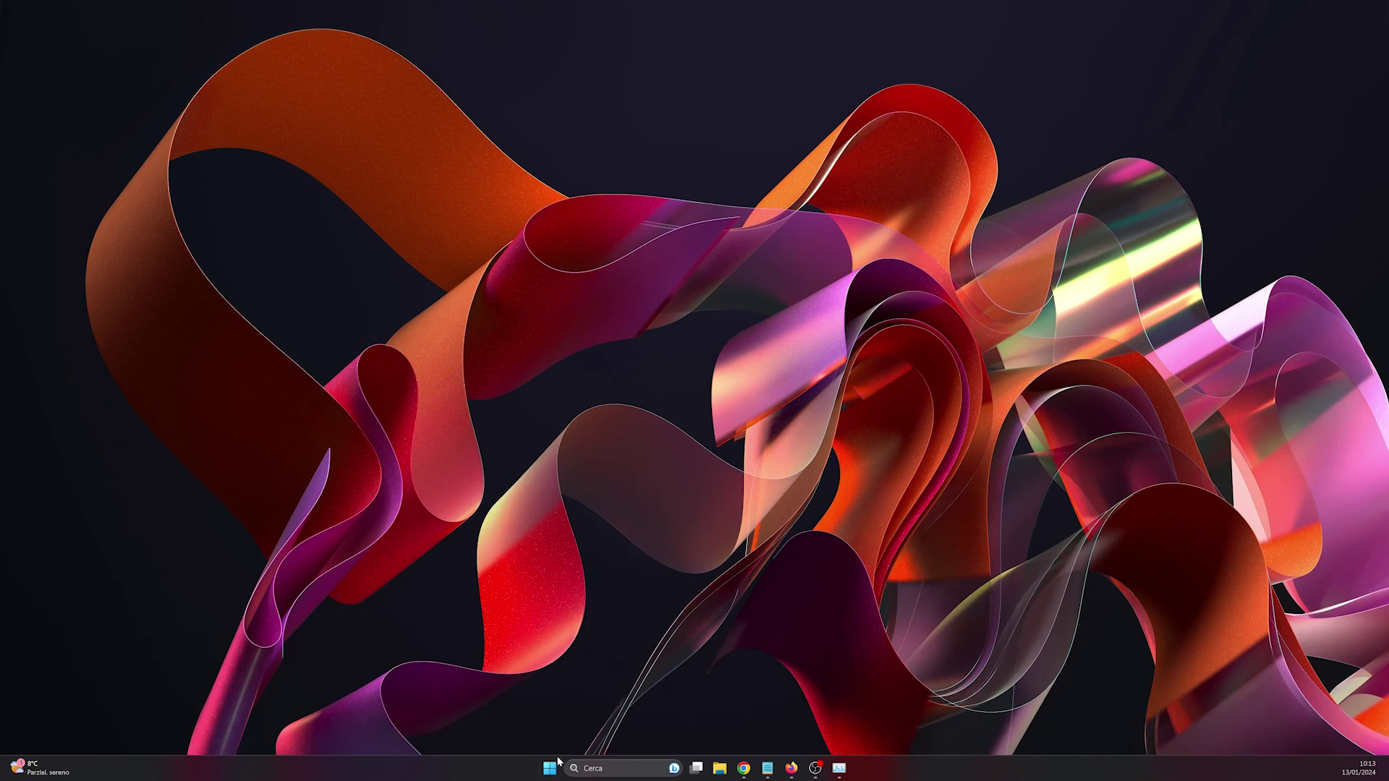
Open the Hyper-V management console, widen its central pane to view the virtual machines list, and leave the console
click(550, 768)
text(hyp)
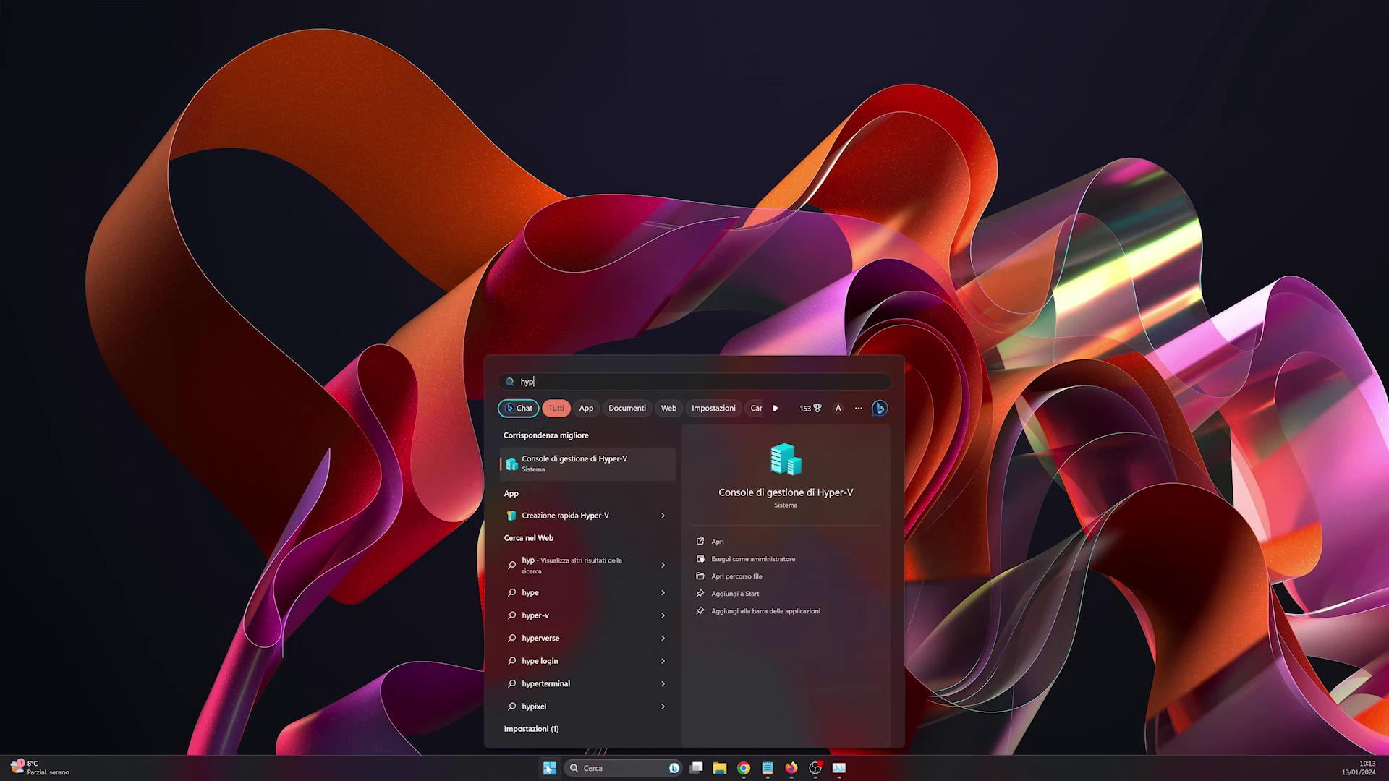
click(597, 461)
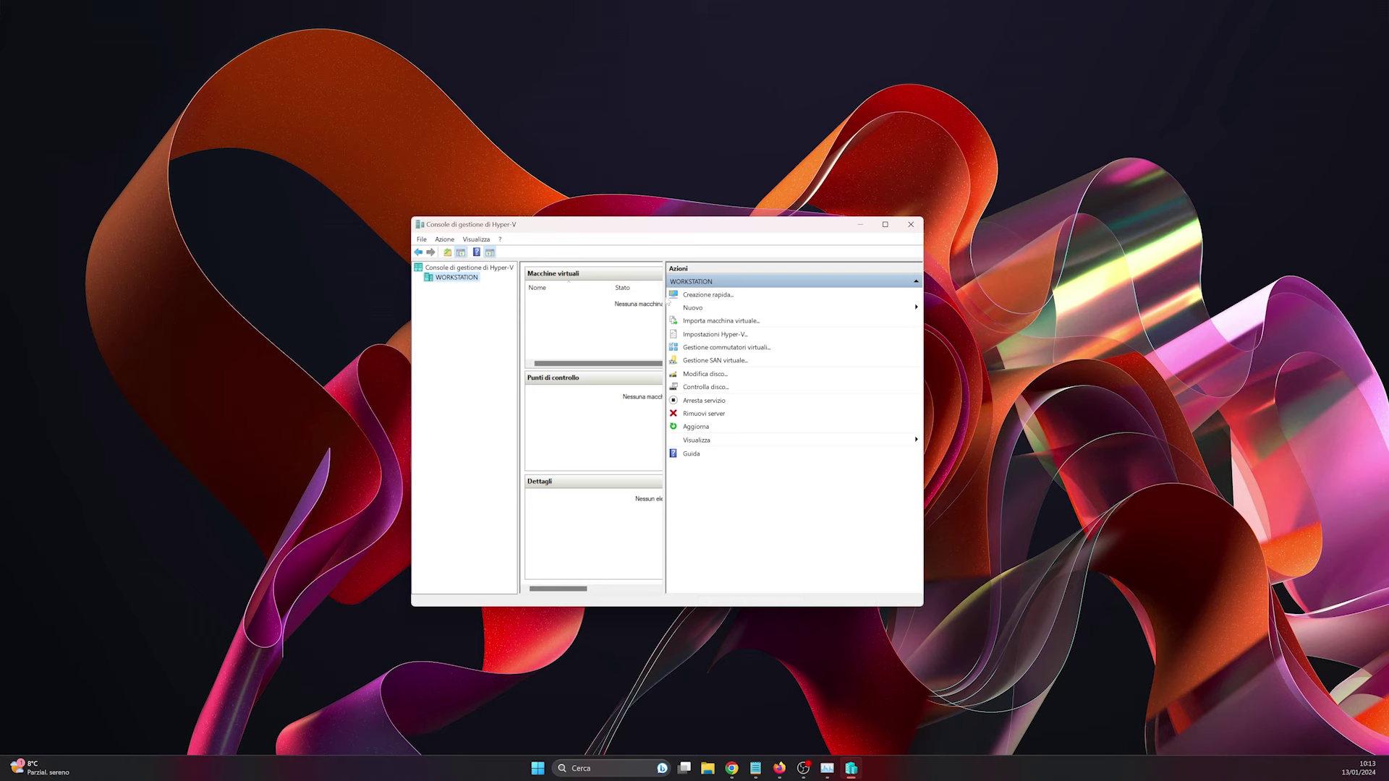
drag(664, 327, 809, 321)
click(708, 318)
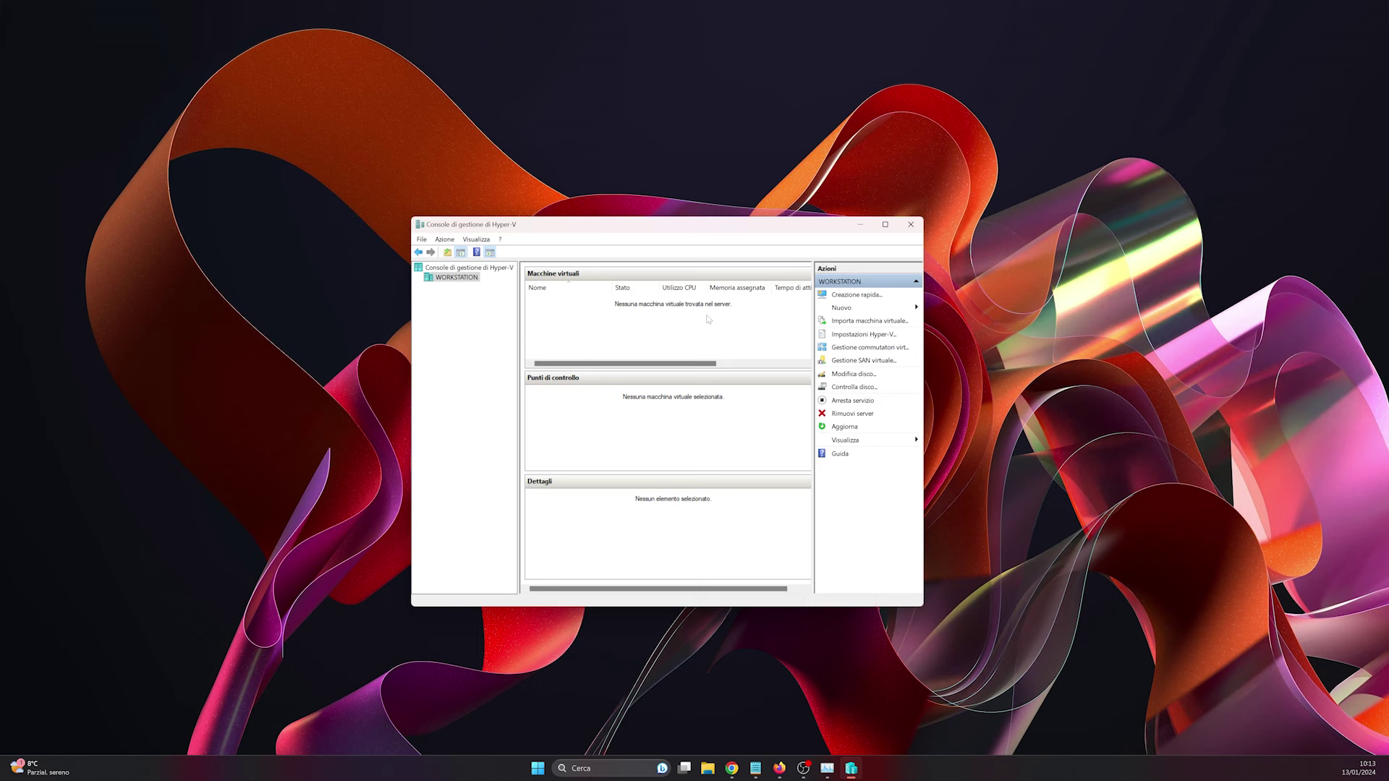
key(alt+F4)
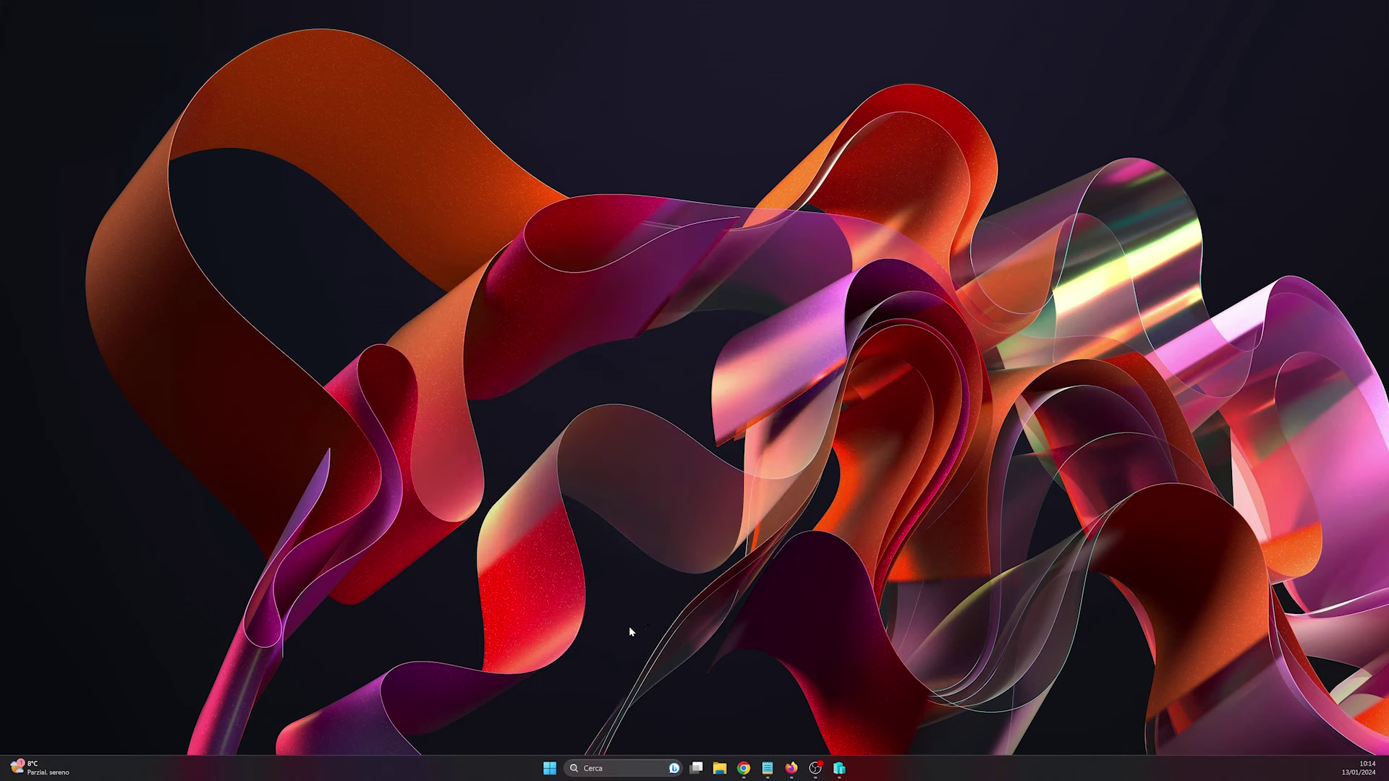
Open Computer Management (Gestione computer) and display Disk Management (Gestione disco)
click(554, 758)
text(gest)
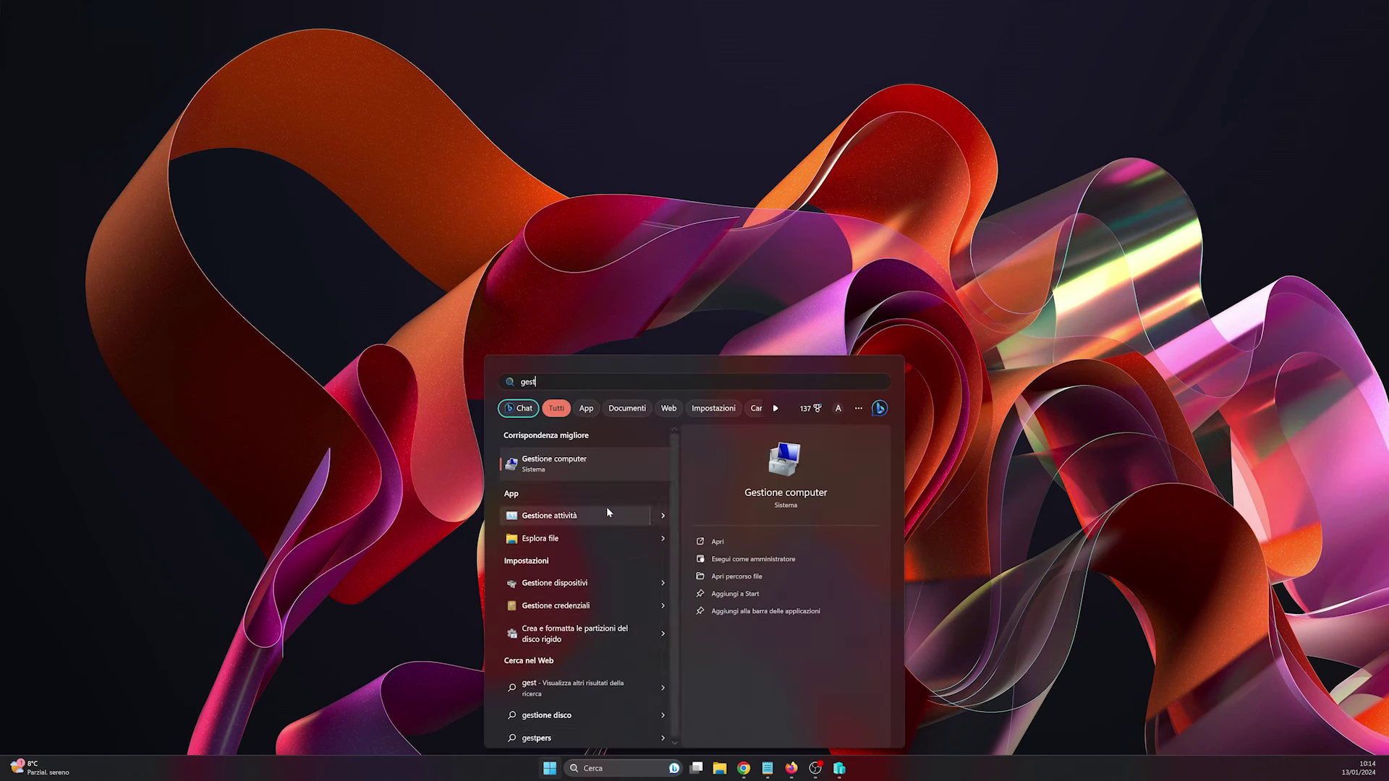
click(589, 463)
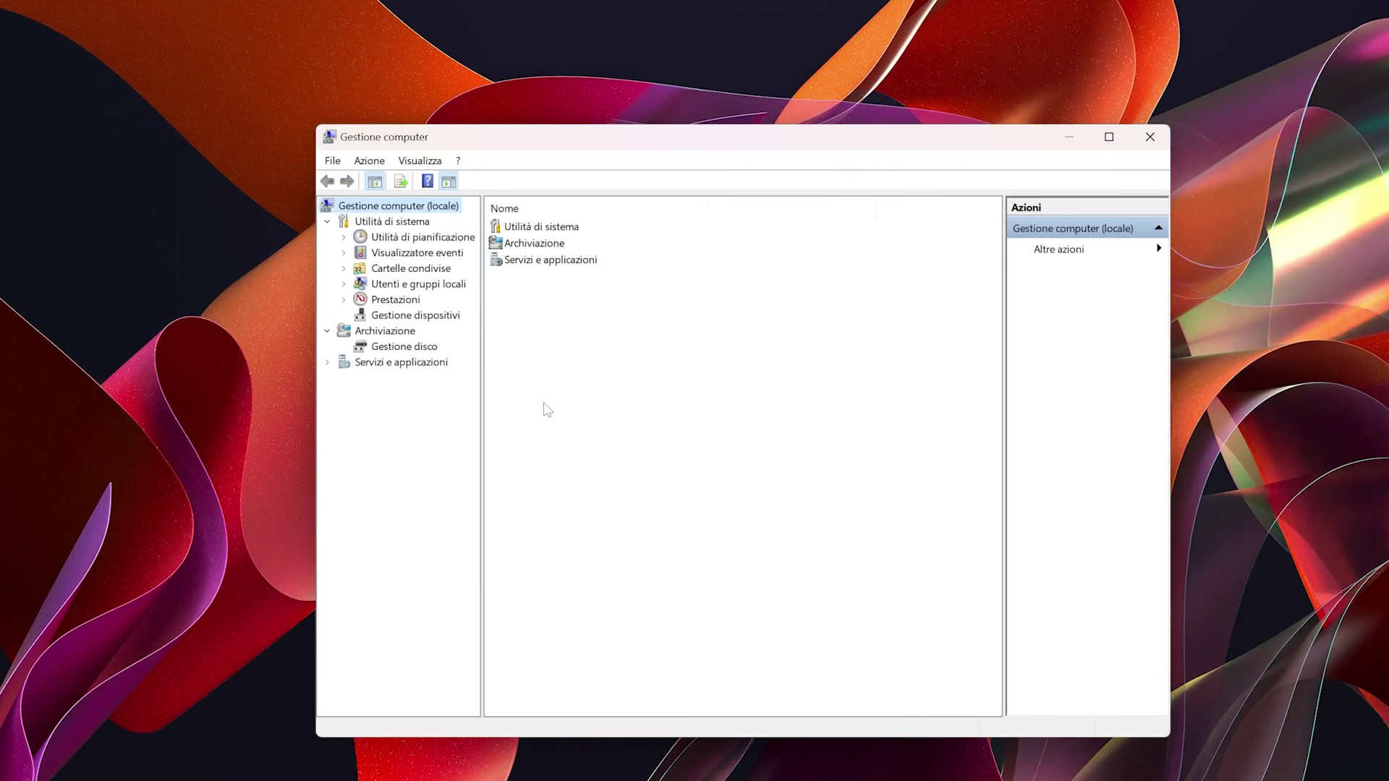
click(405, 347)
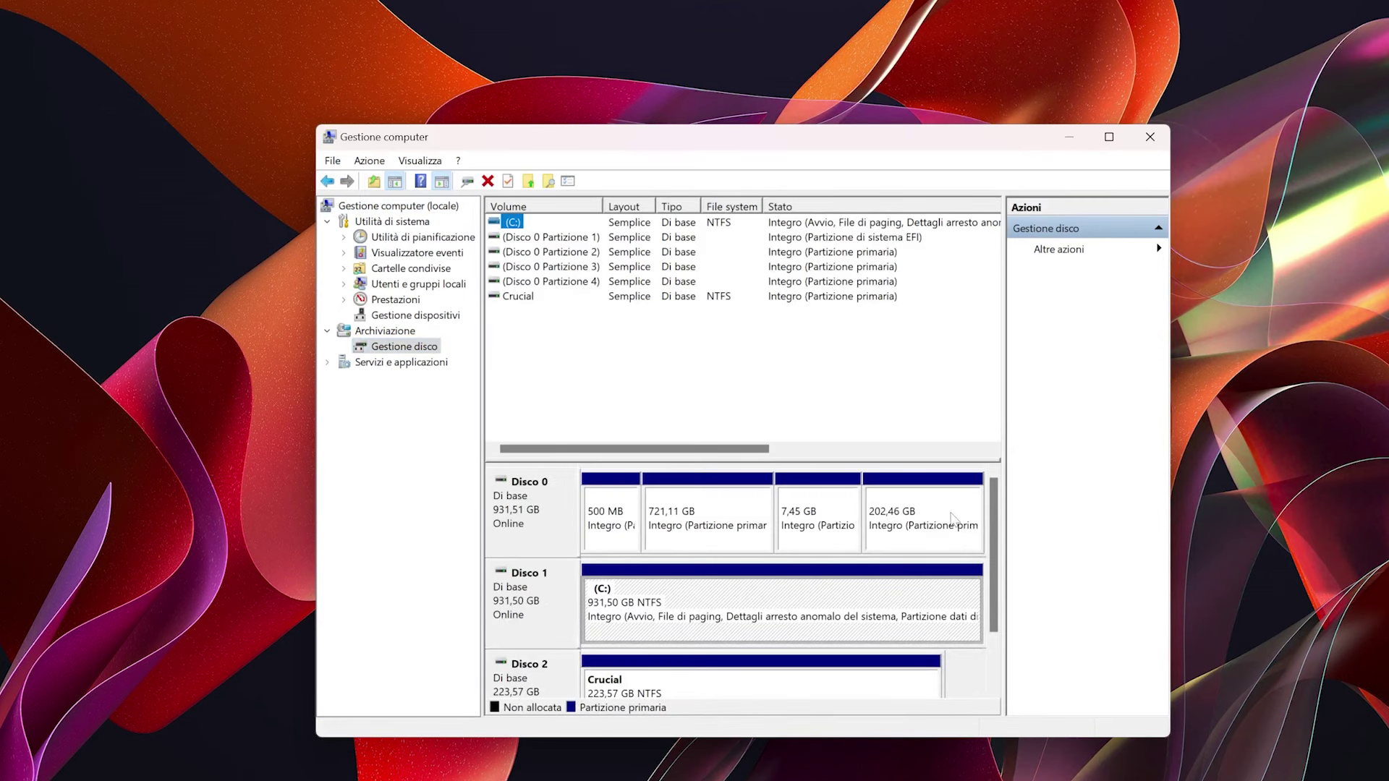
Delete the Crucial volume on Disk 2 and confirm erasing its data
drag(996, 545, 1000, 665)
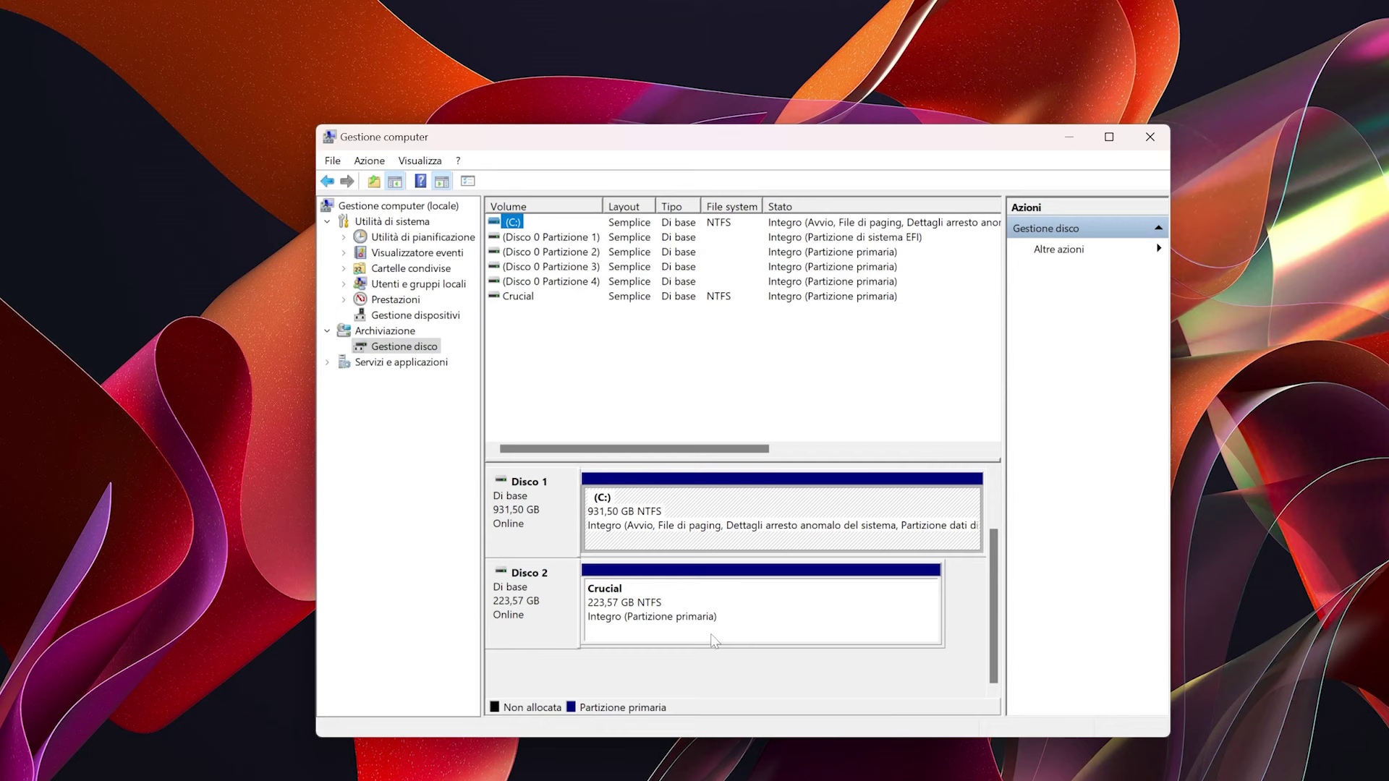
click(661, 631)
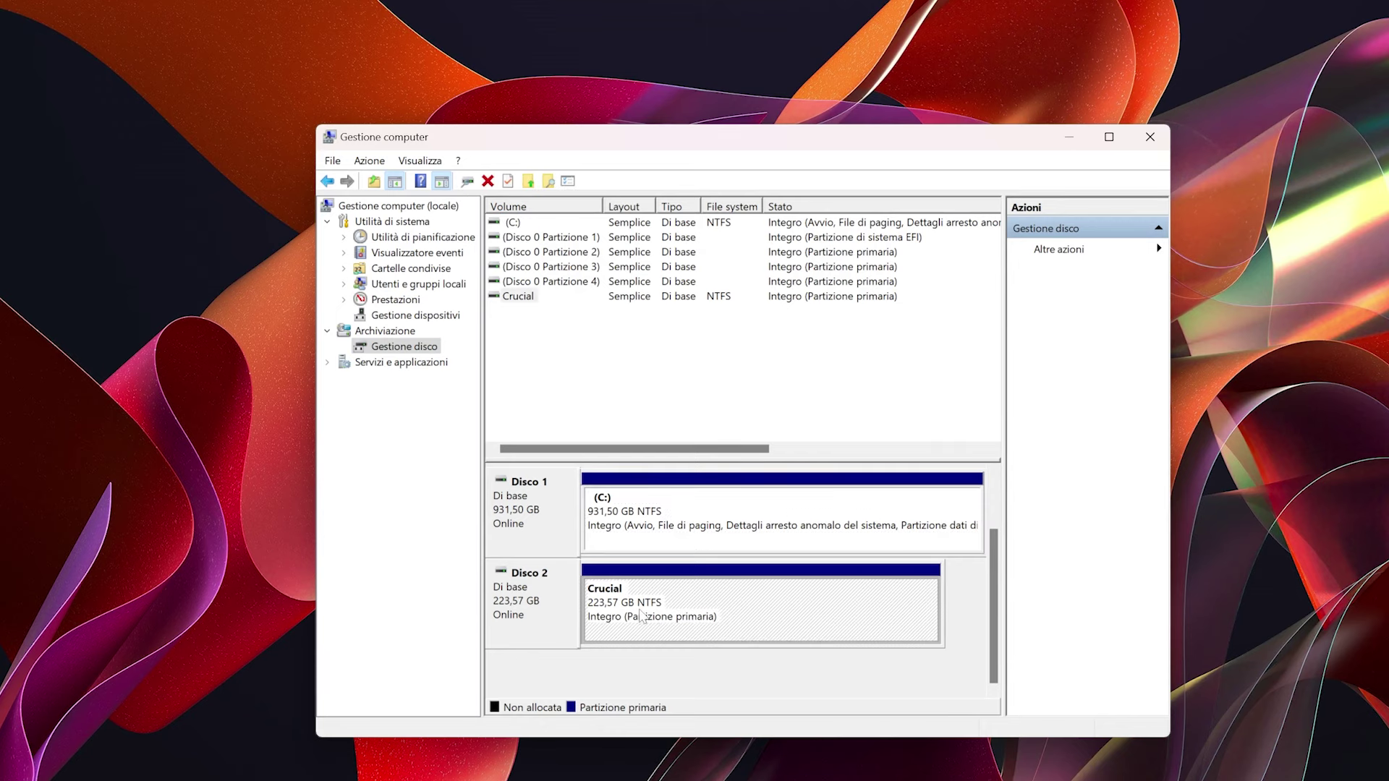
click(639, 664)
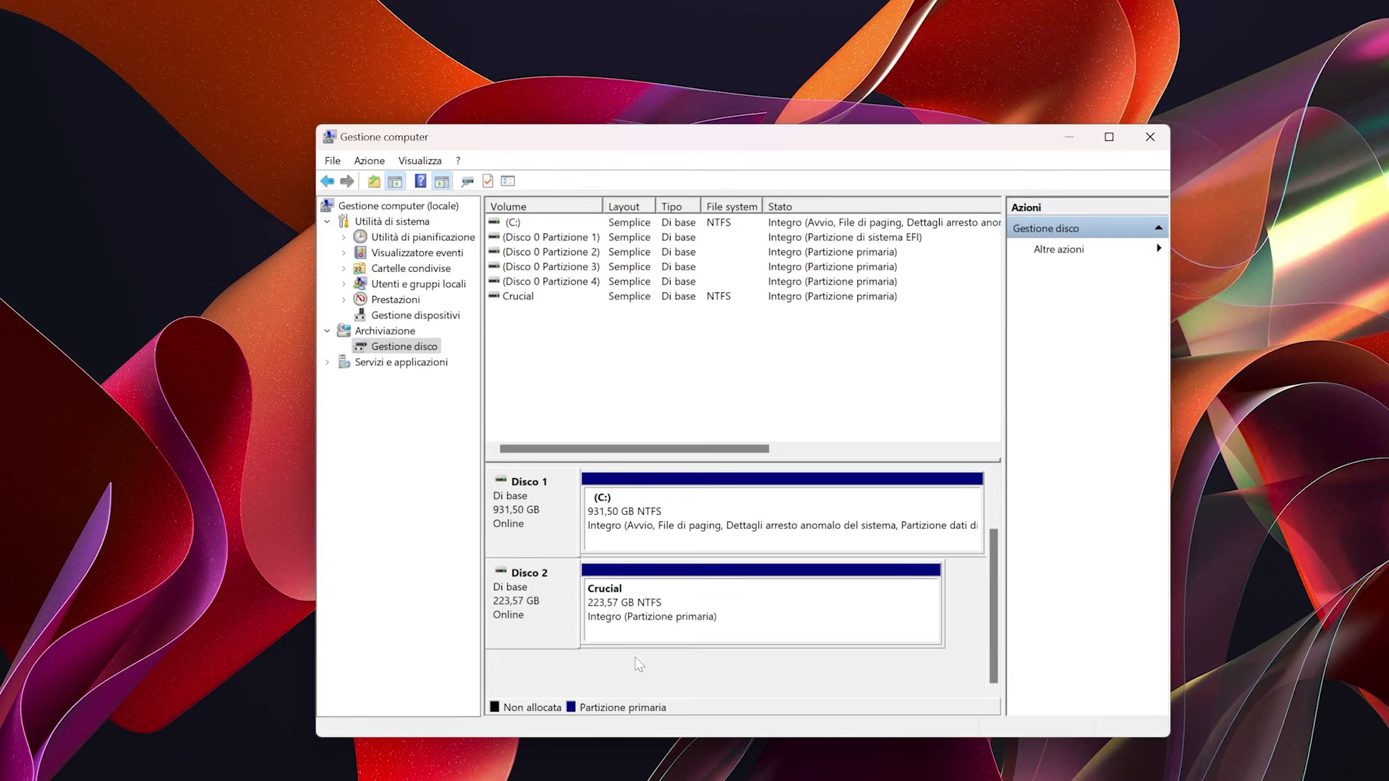
right_click(734, 611)
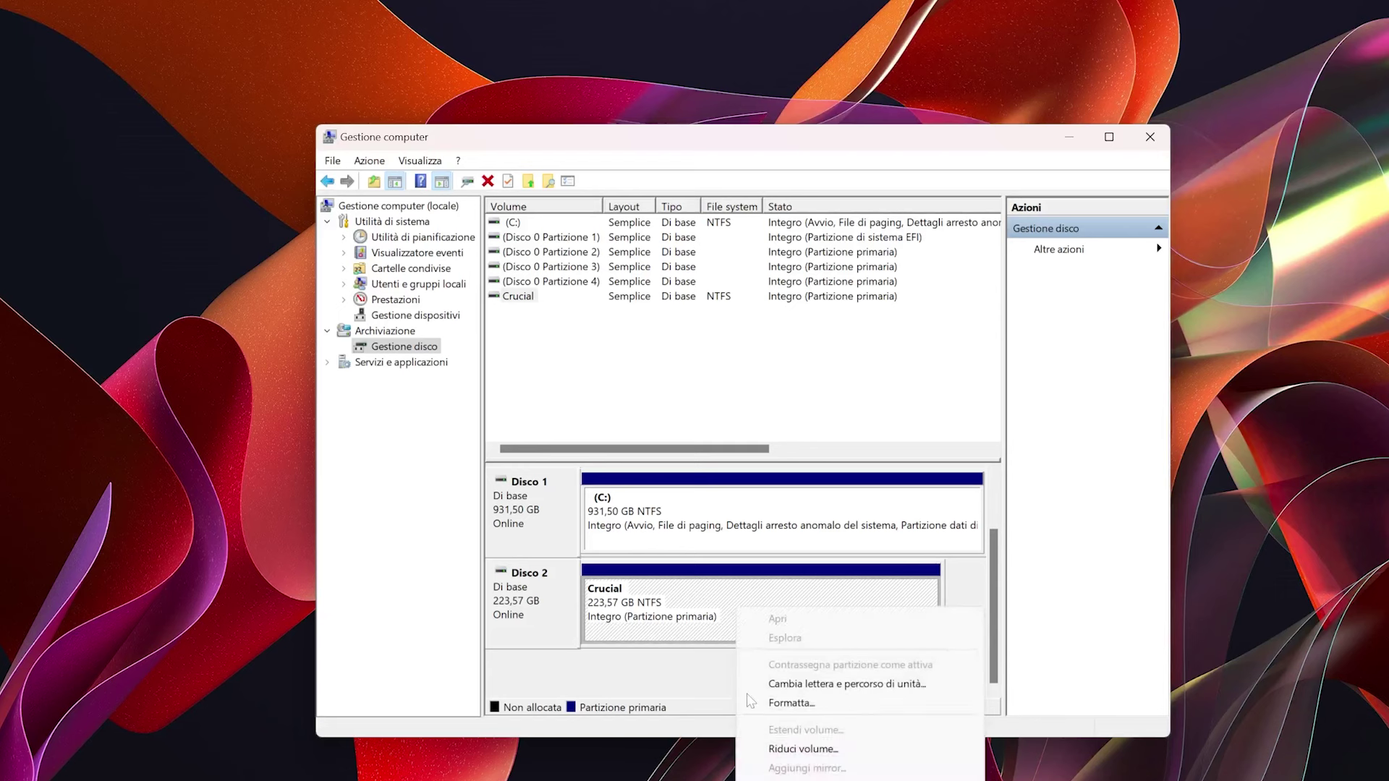
click(795, 779)
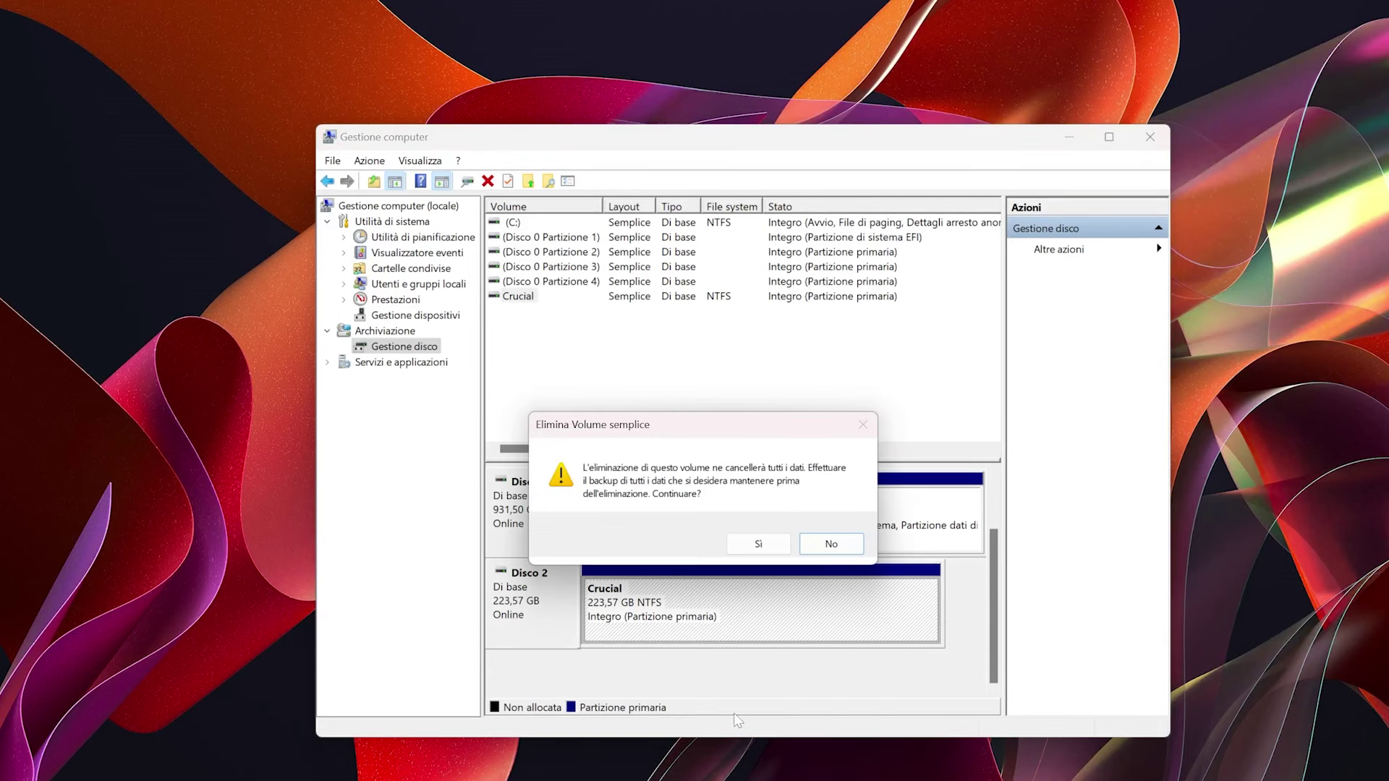
click(758, 544)
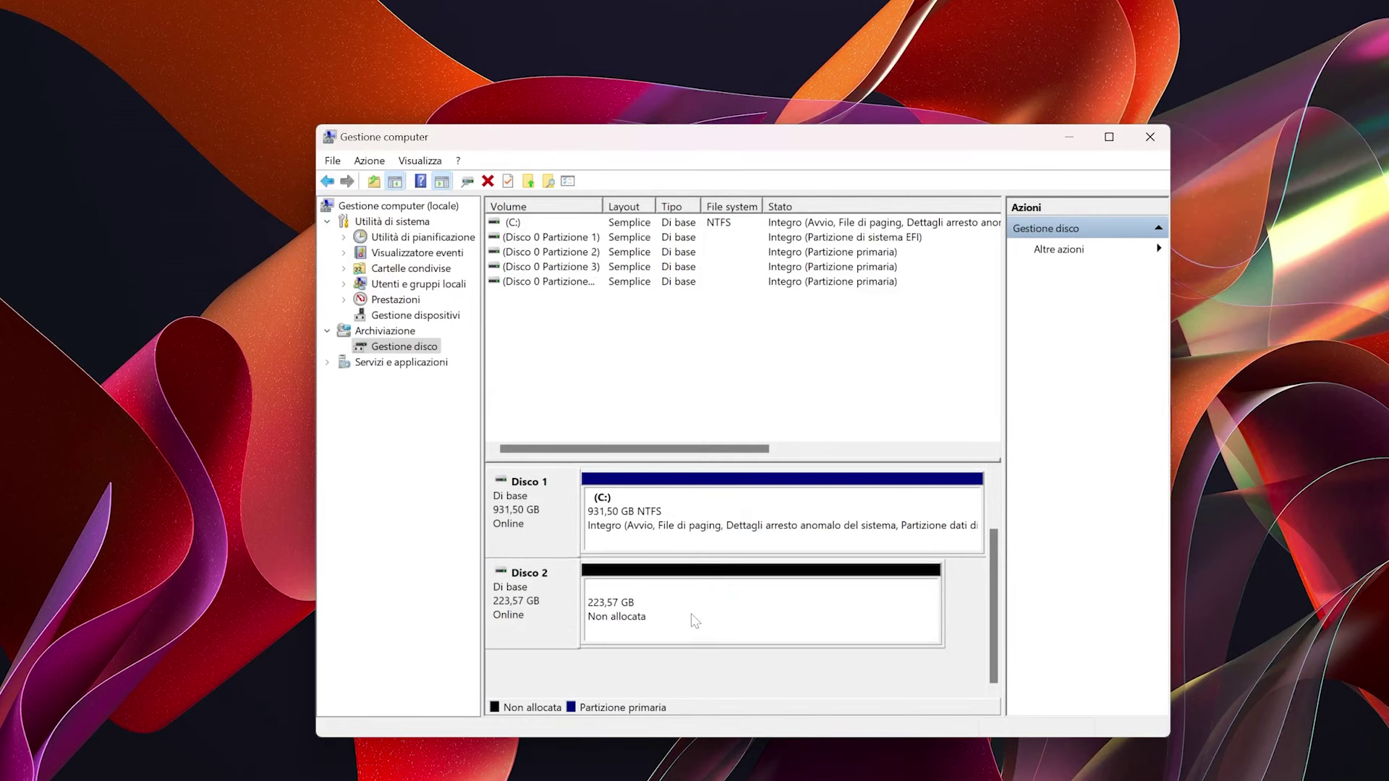
Check the conversion options of Disk 2 to determine its partition style
right_click(556, 617)
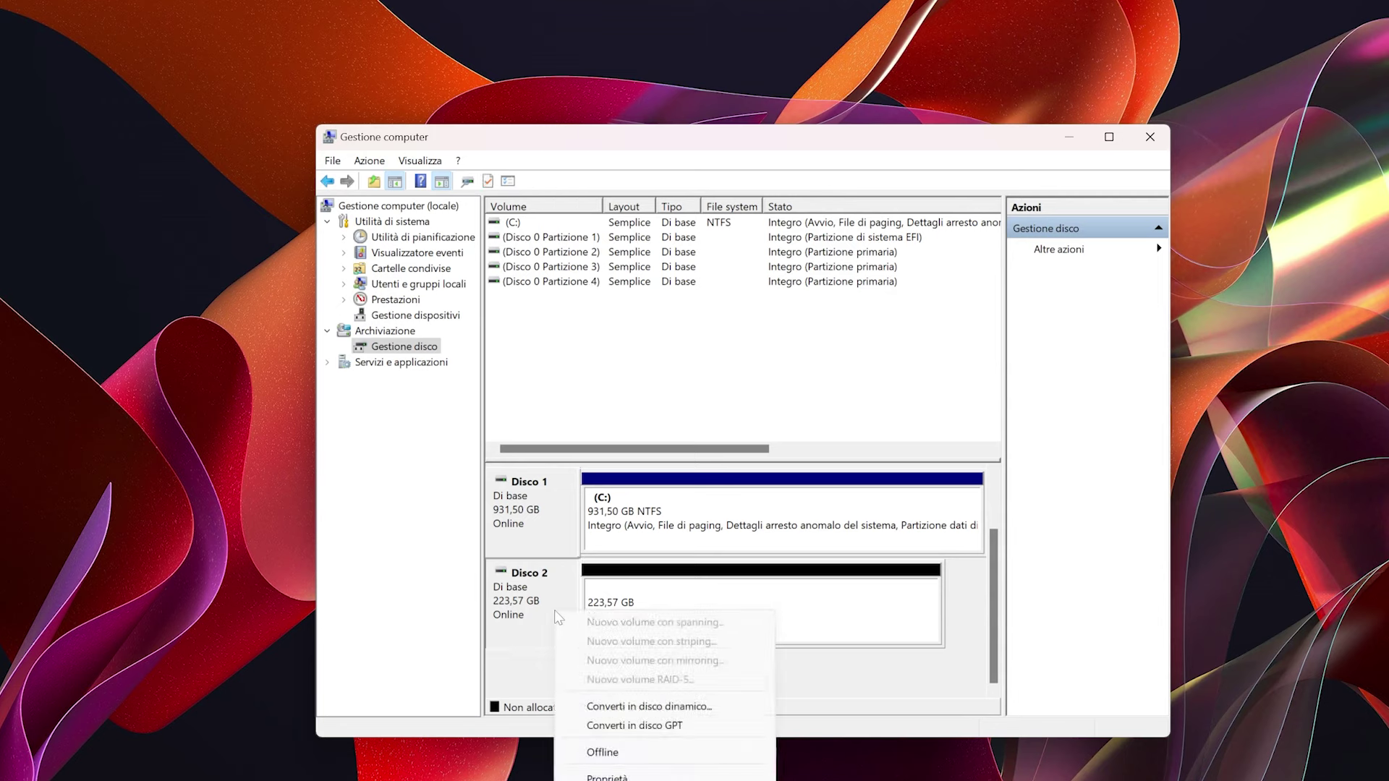
click(693, 727)
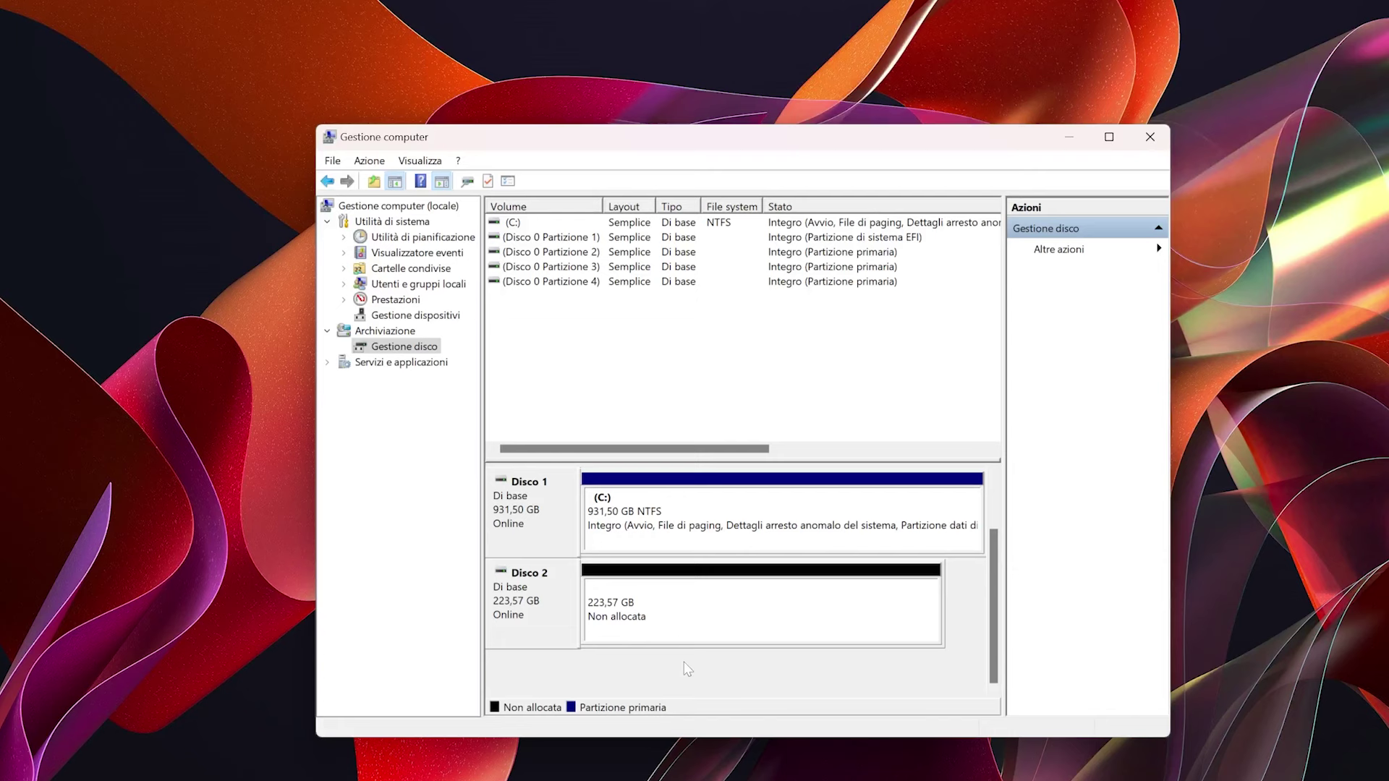
Create a simple volume in the unallocated space of Disk 2 with drive letter D, NTFS quick formatting and the label Crucial
right_click(711, 614)
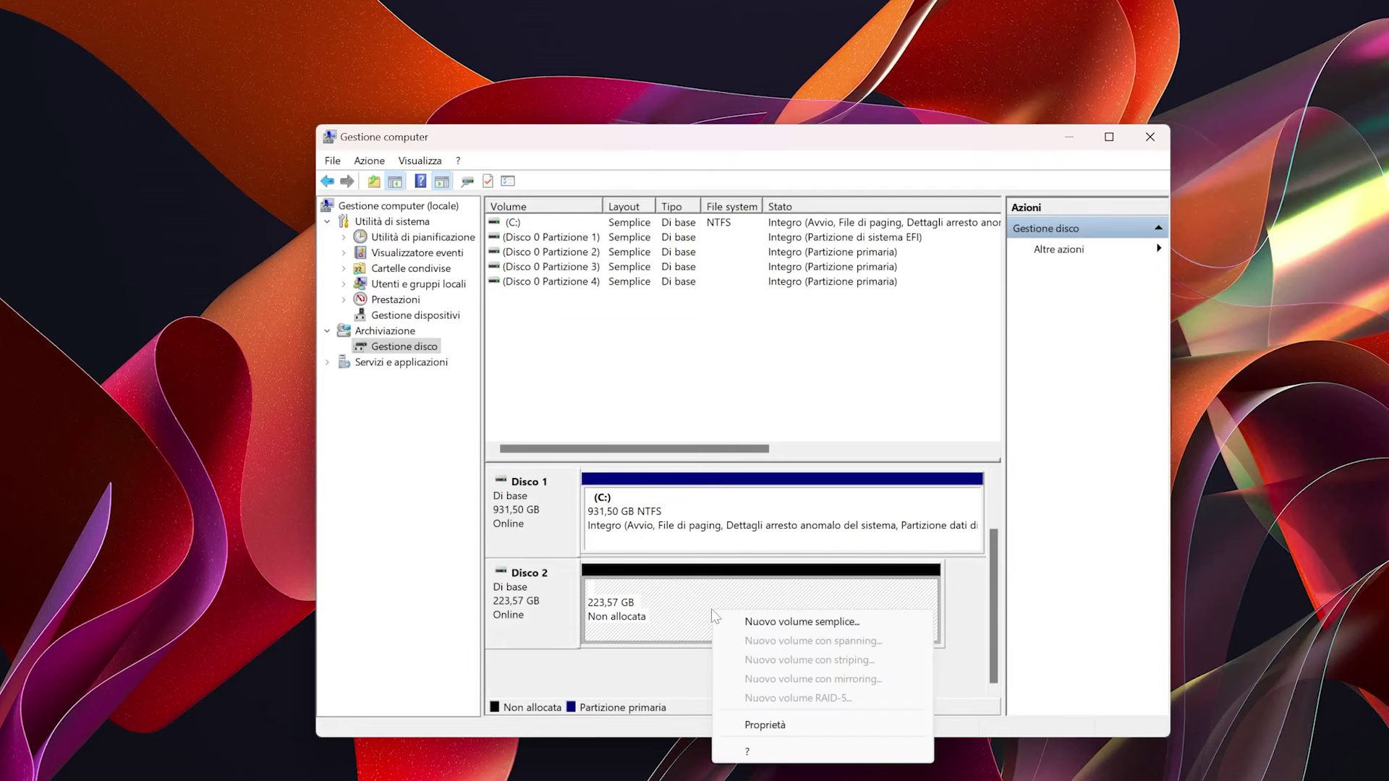
click(779, 624)
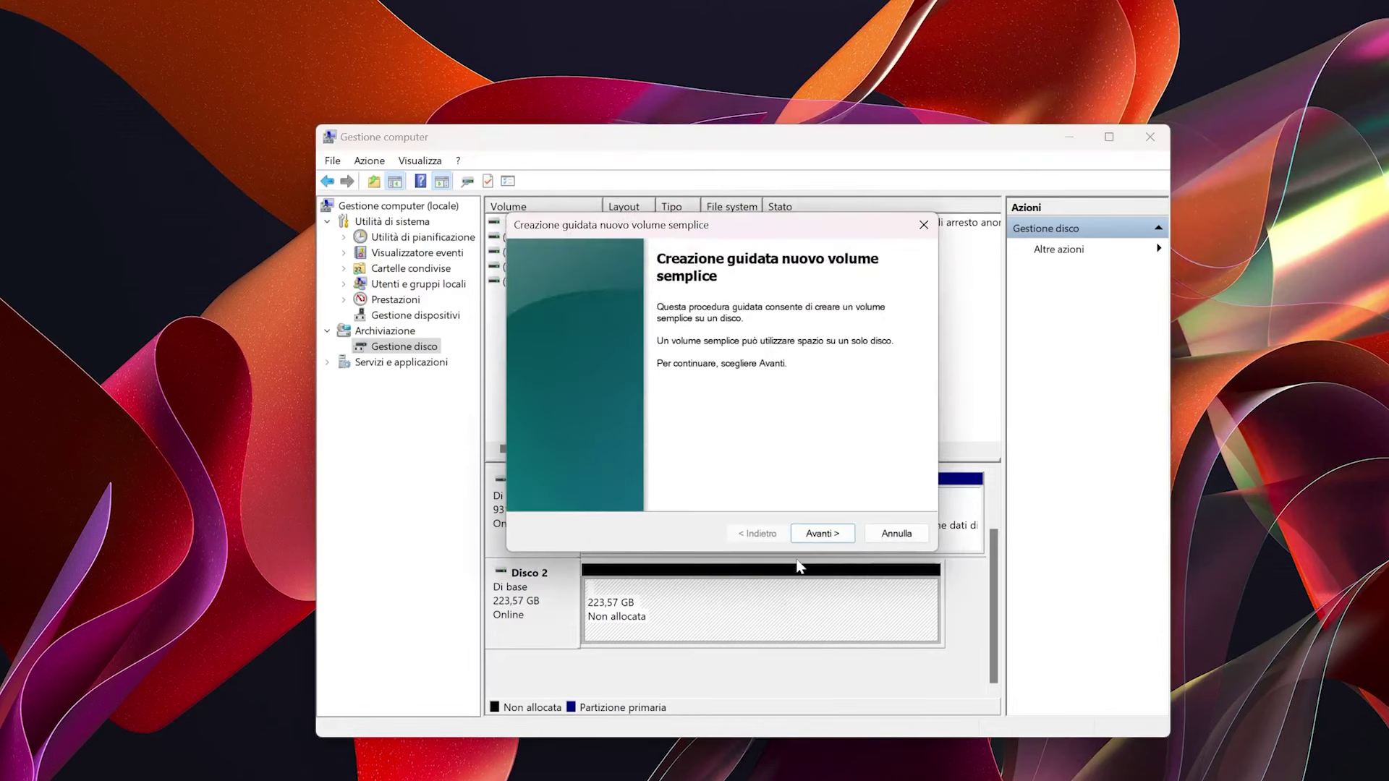
click(813, 539)
click(813, 537)
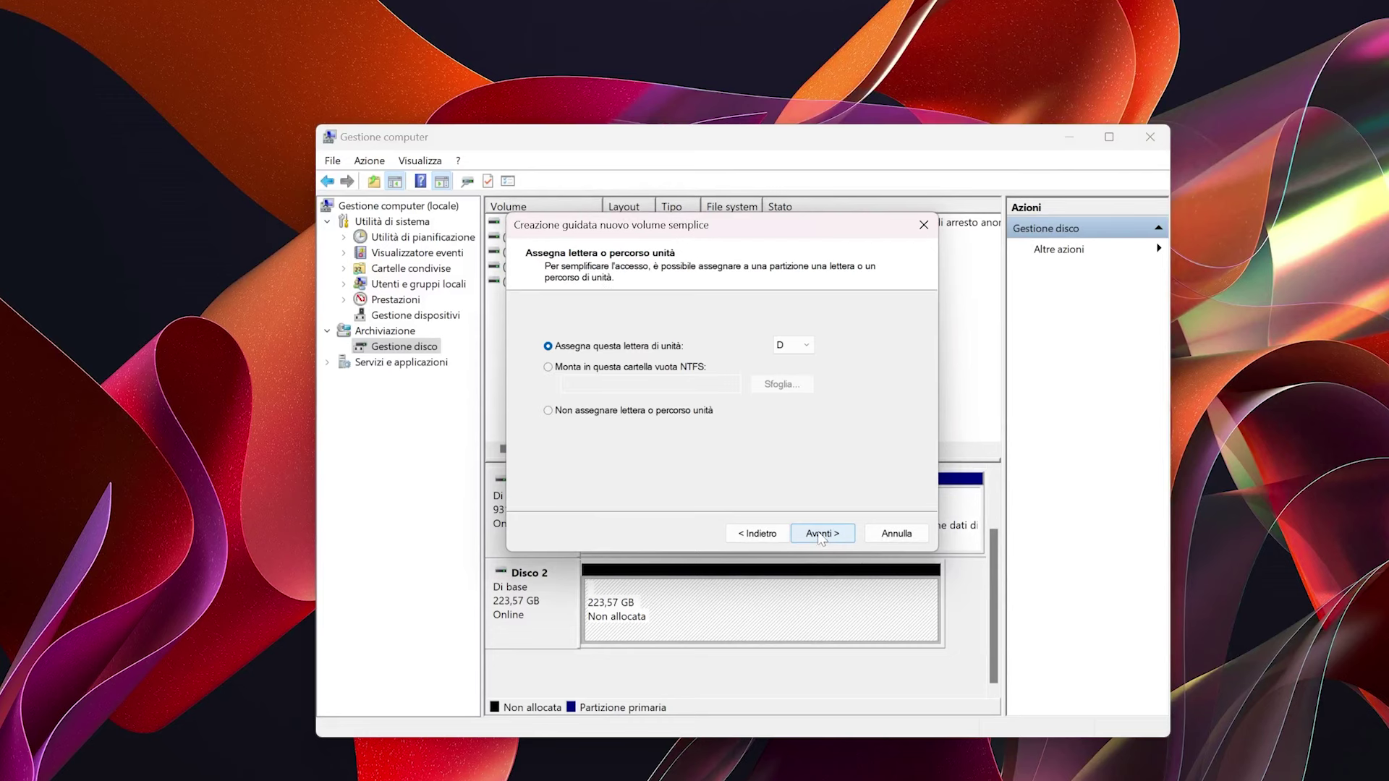
click(819, 534)
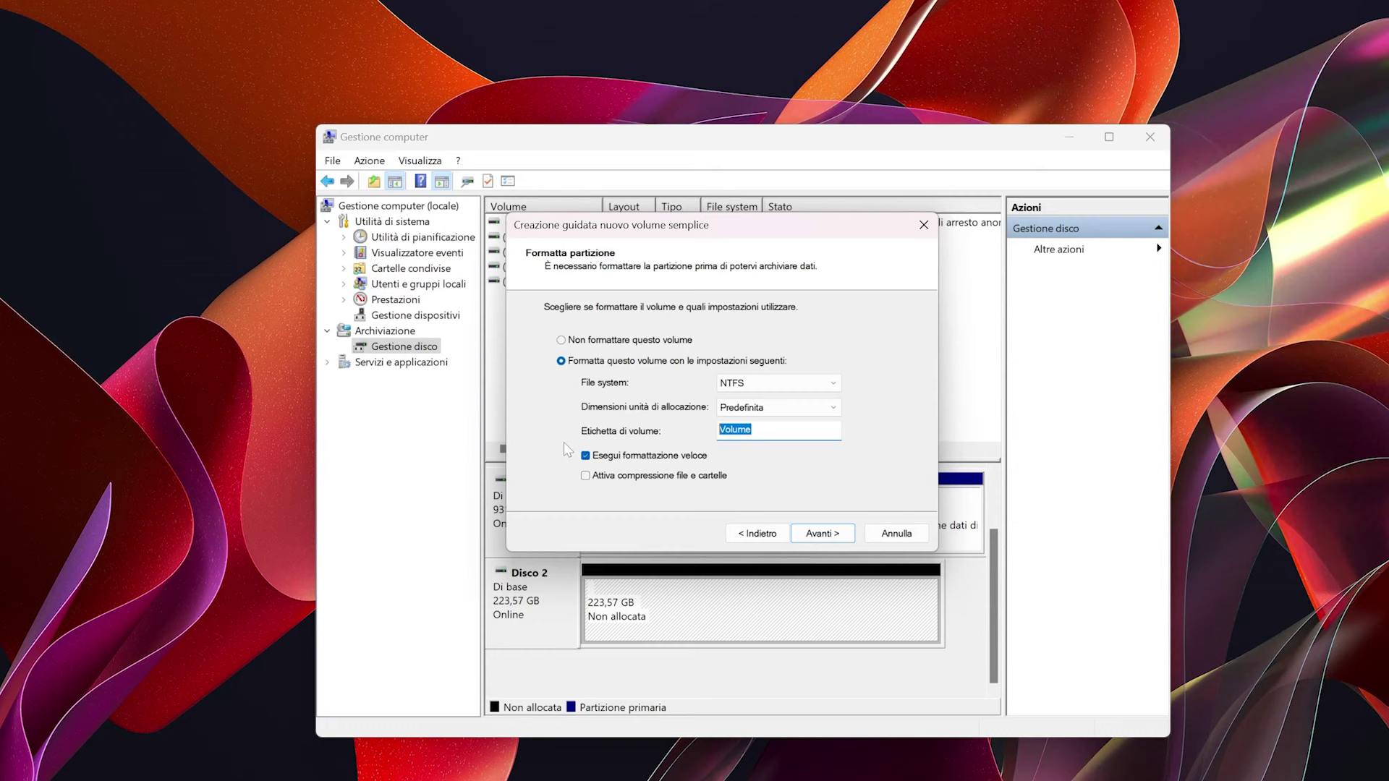
text(Crucial)
click(815, 532)
click(816, 533)
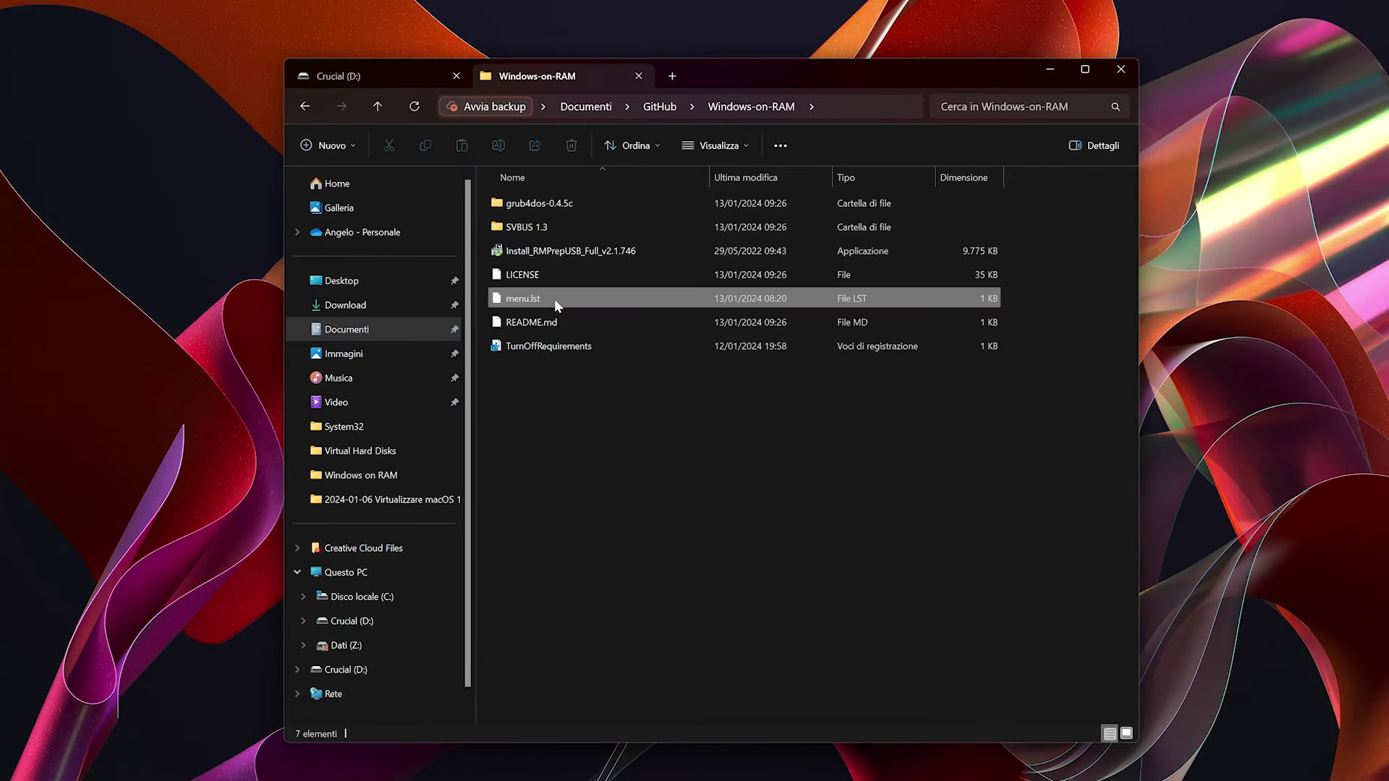
Copy menu.lst and TurnOffRequirements from the Windows-on-RAM folder to the Crucial (D:) drive
click(554, 302)
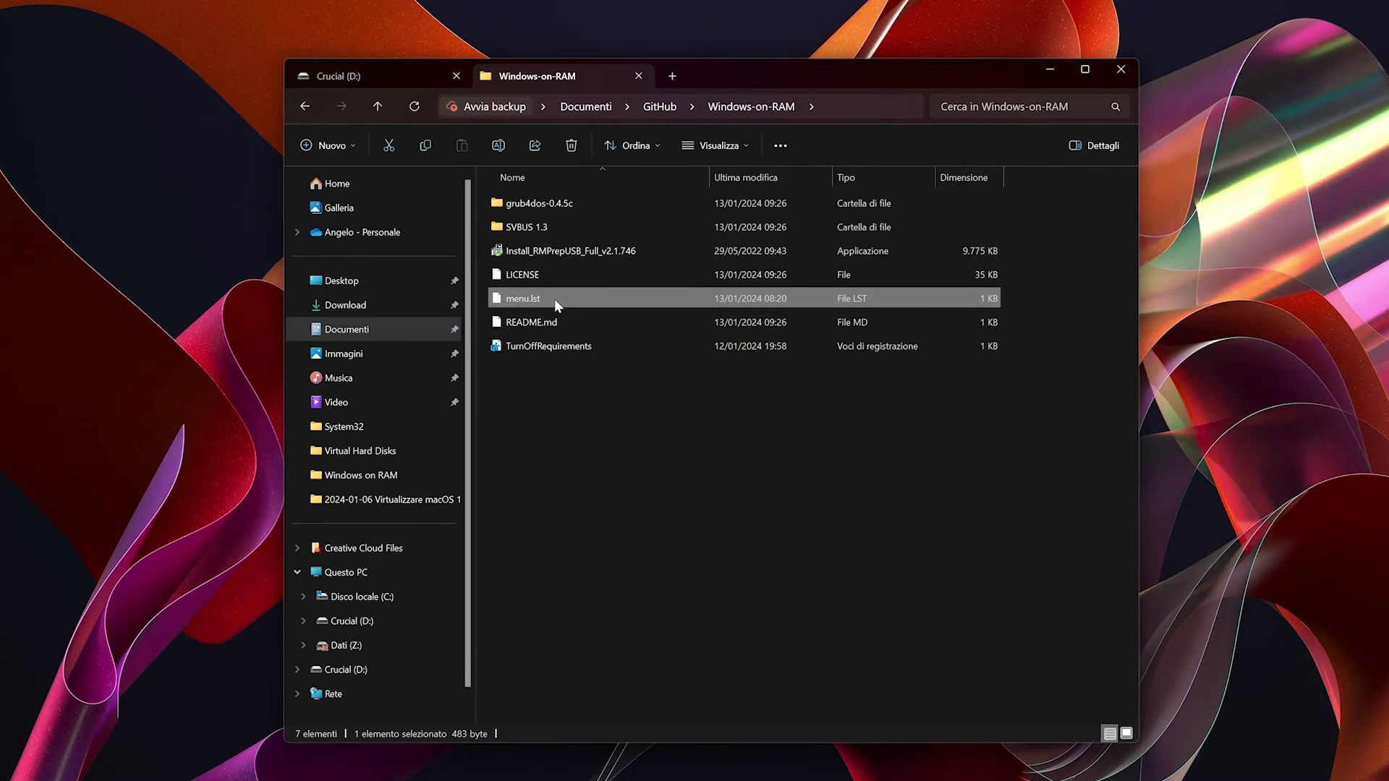
ctrl+click(570, 349)
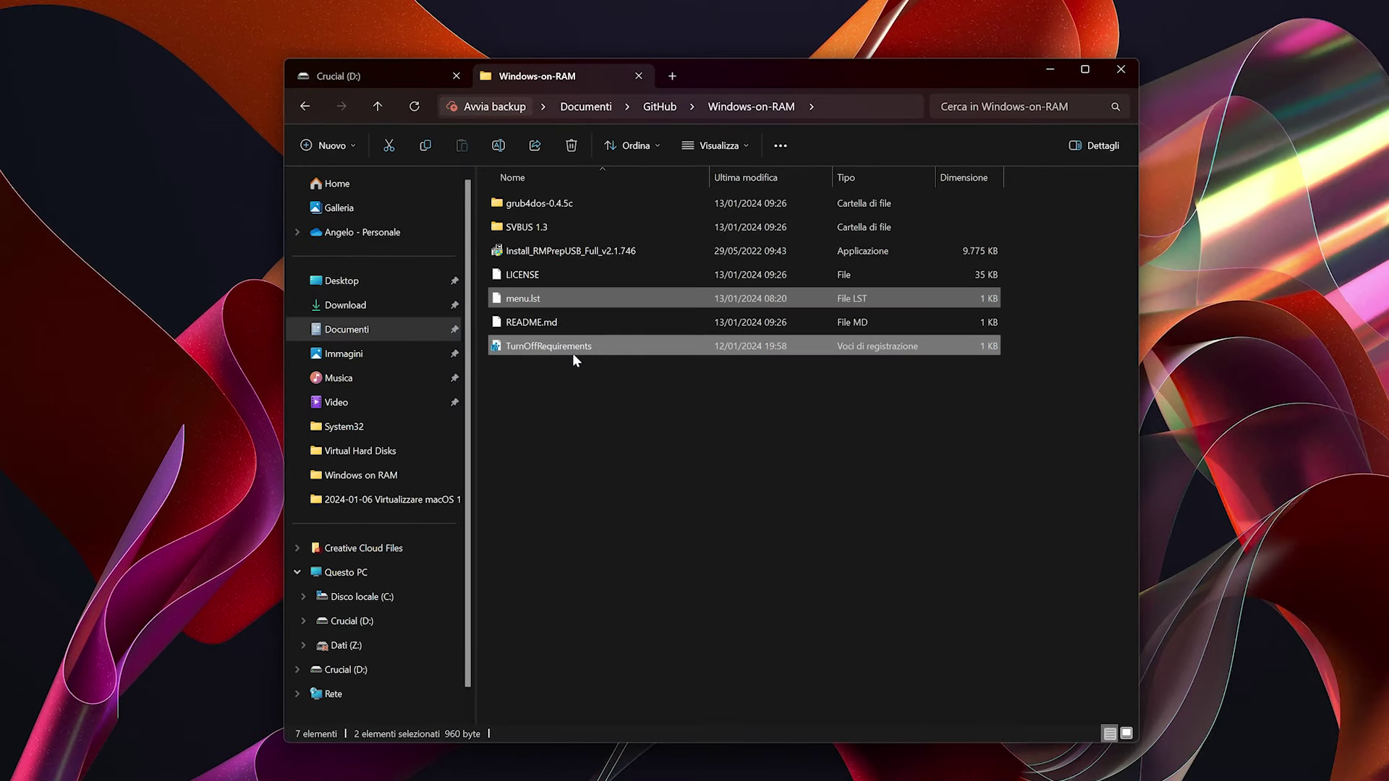
drag(558, 340, 619, 216)
click(540, 77)
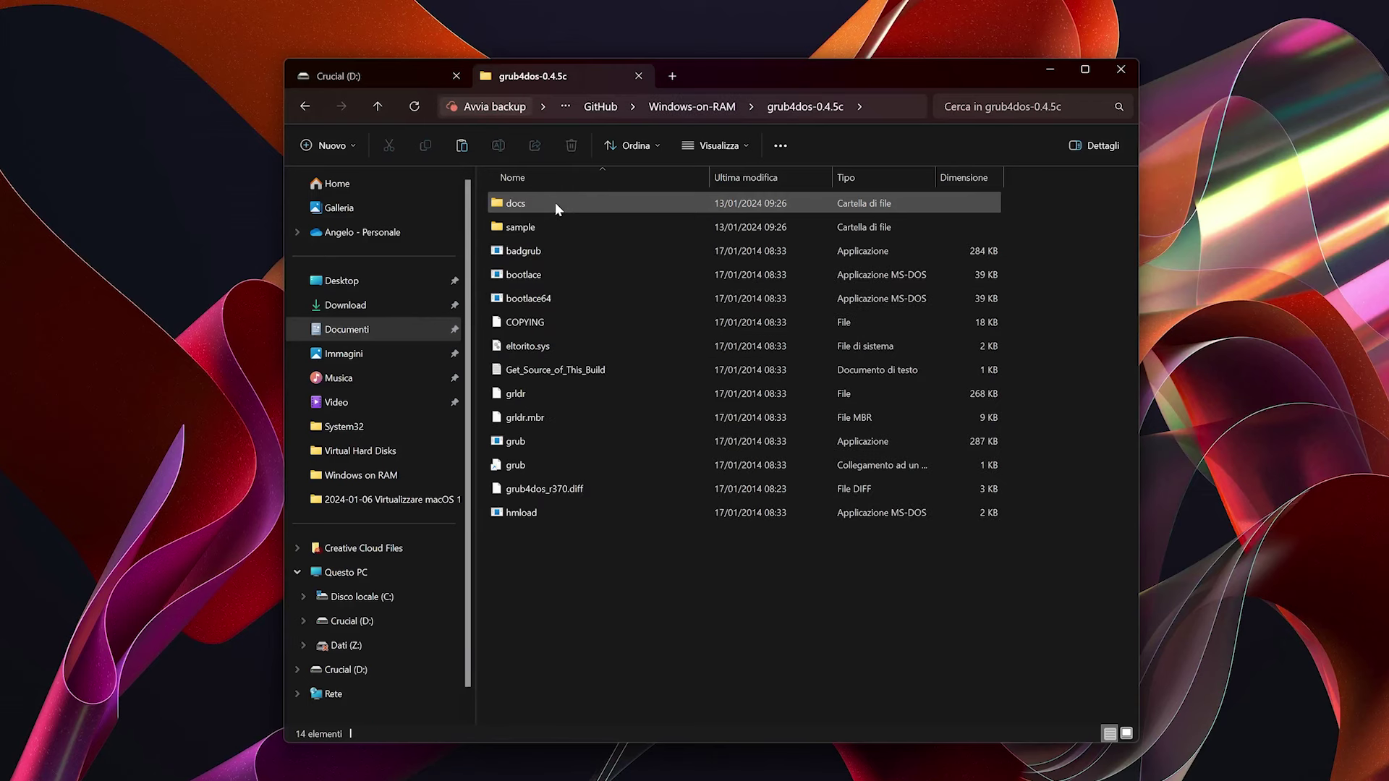
Copy the grldr file from the grub4dos-0.4.5c folder to the Crucial (D:) drive
click(560, 392)
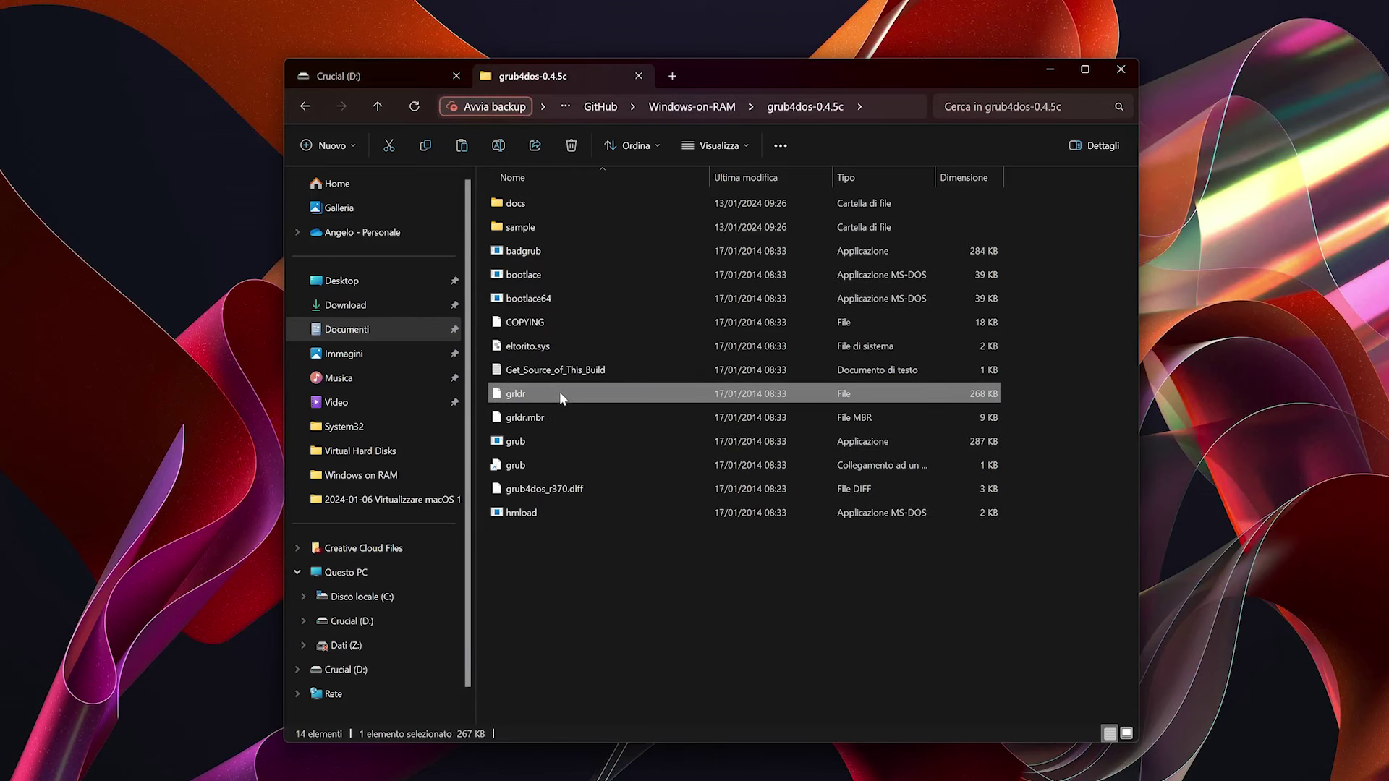
click(384, 72)
key(ctrl+v)
click(635, 354)
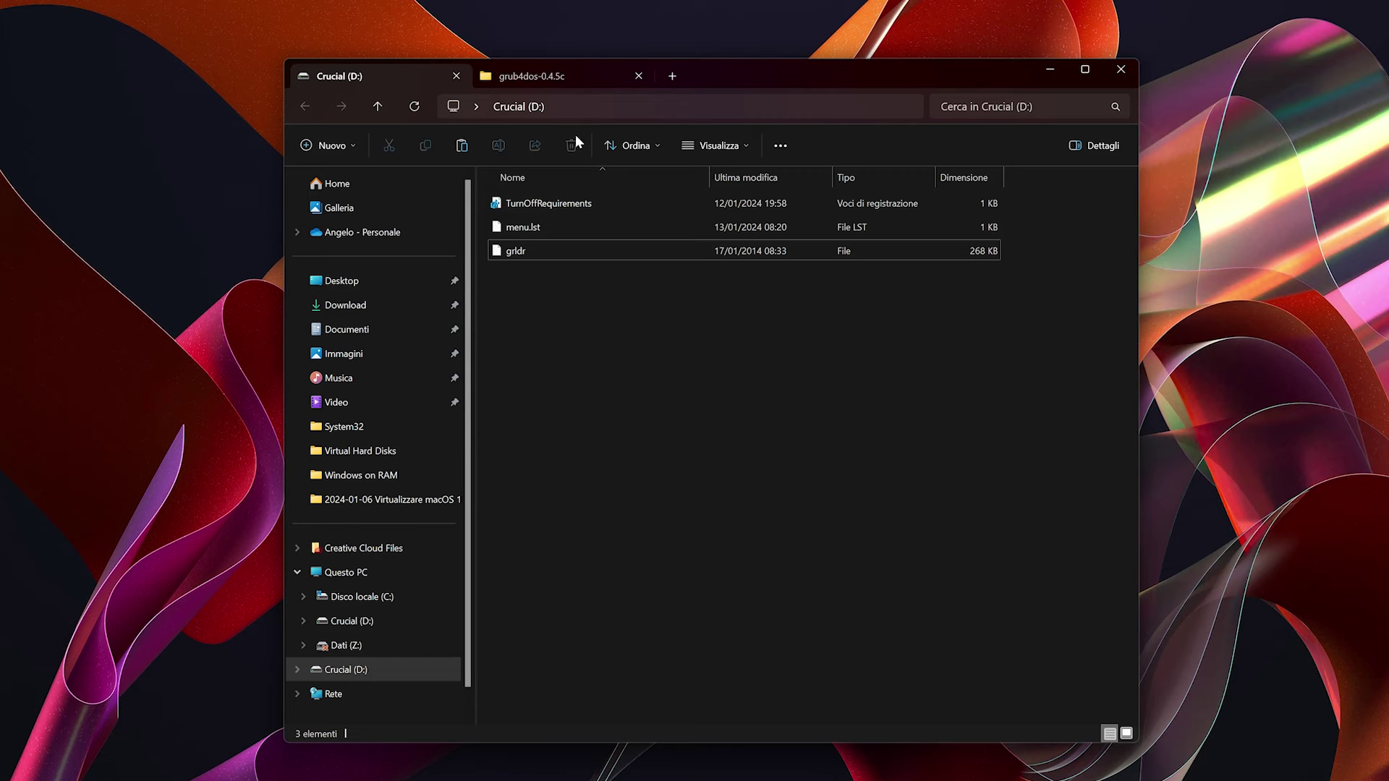
Copy the SVBUS 1.3 folder from Windows-on-RAM and the Win11_23H2_Italian_x64v2 disc image from Download to the Crucial (D:) drive
click(567, 77)
key(alt+Left)
click(629, 384)
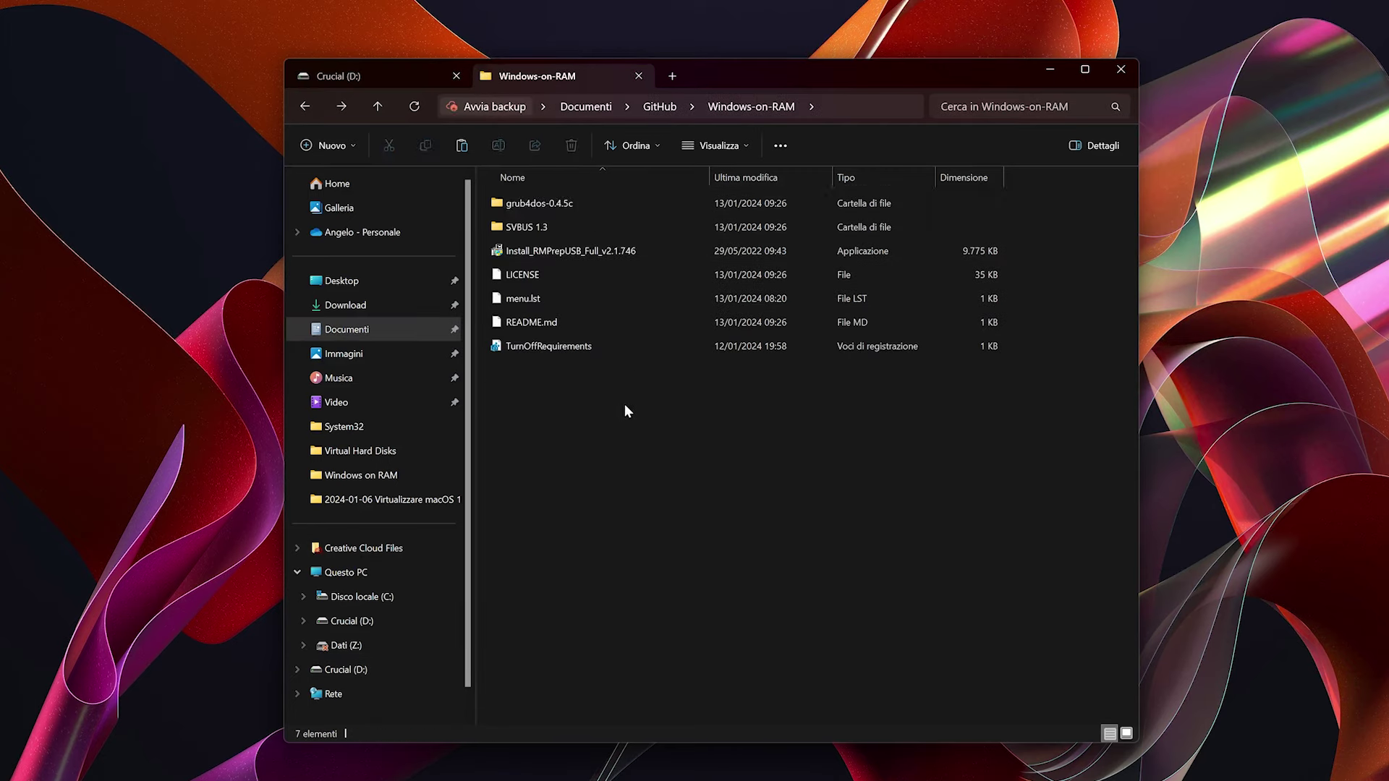
double_click(552, 230)
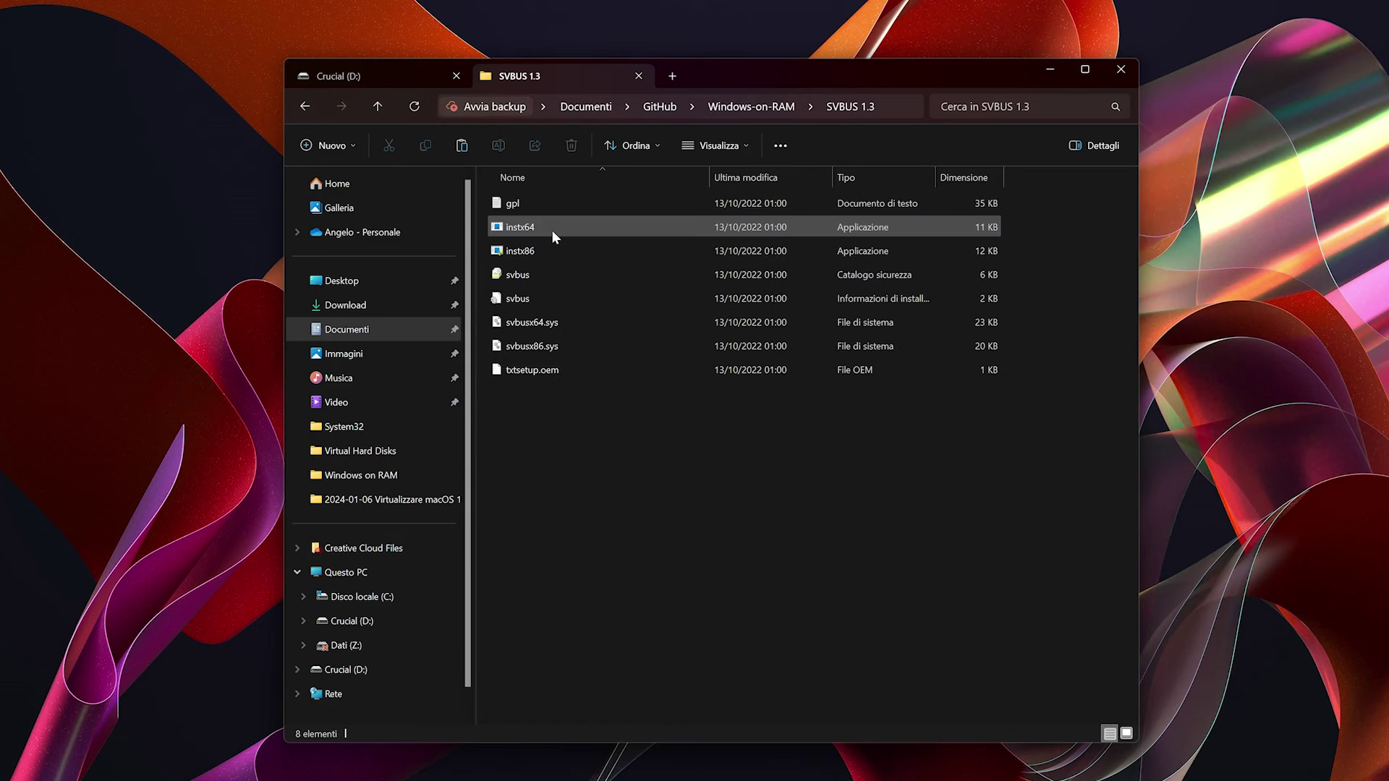
key(alt+Left)
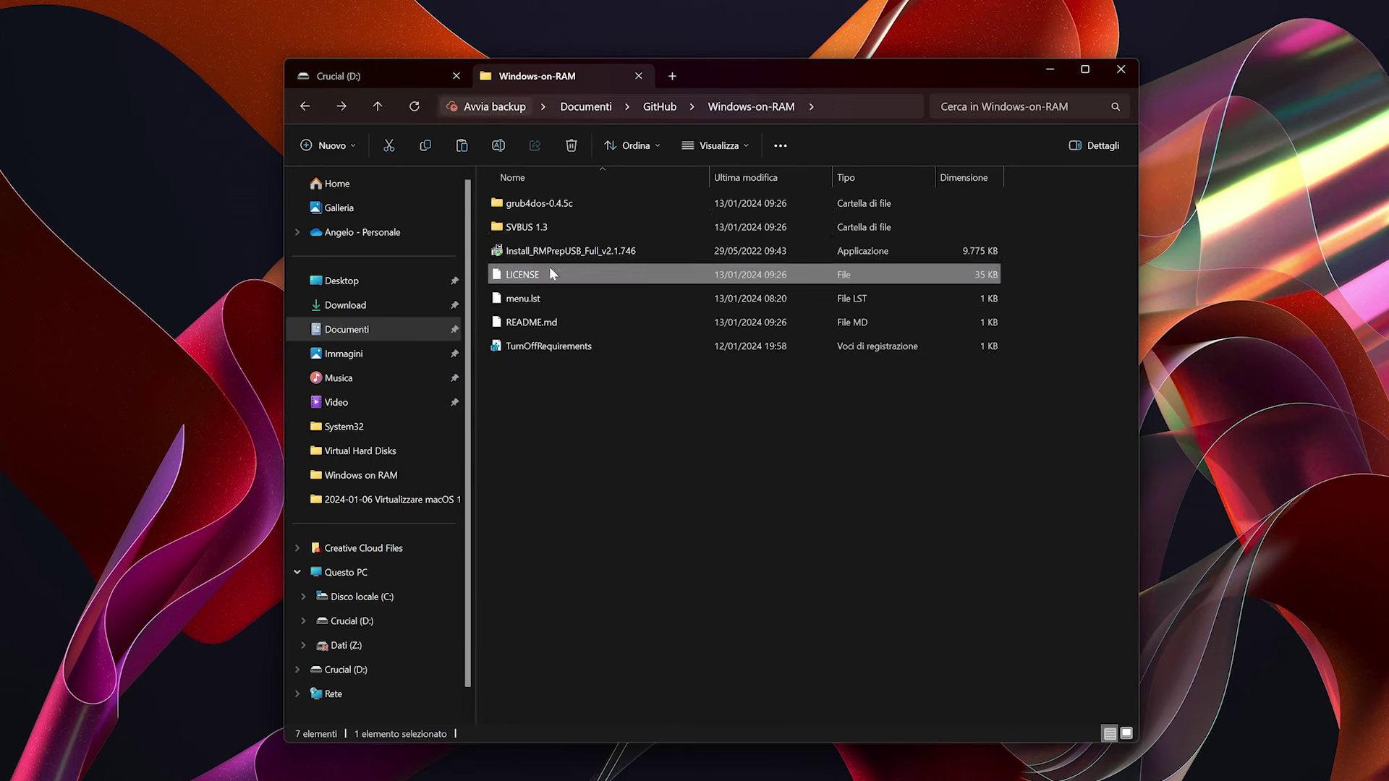
drag(537, 230, 395, 78)
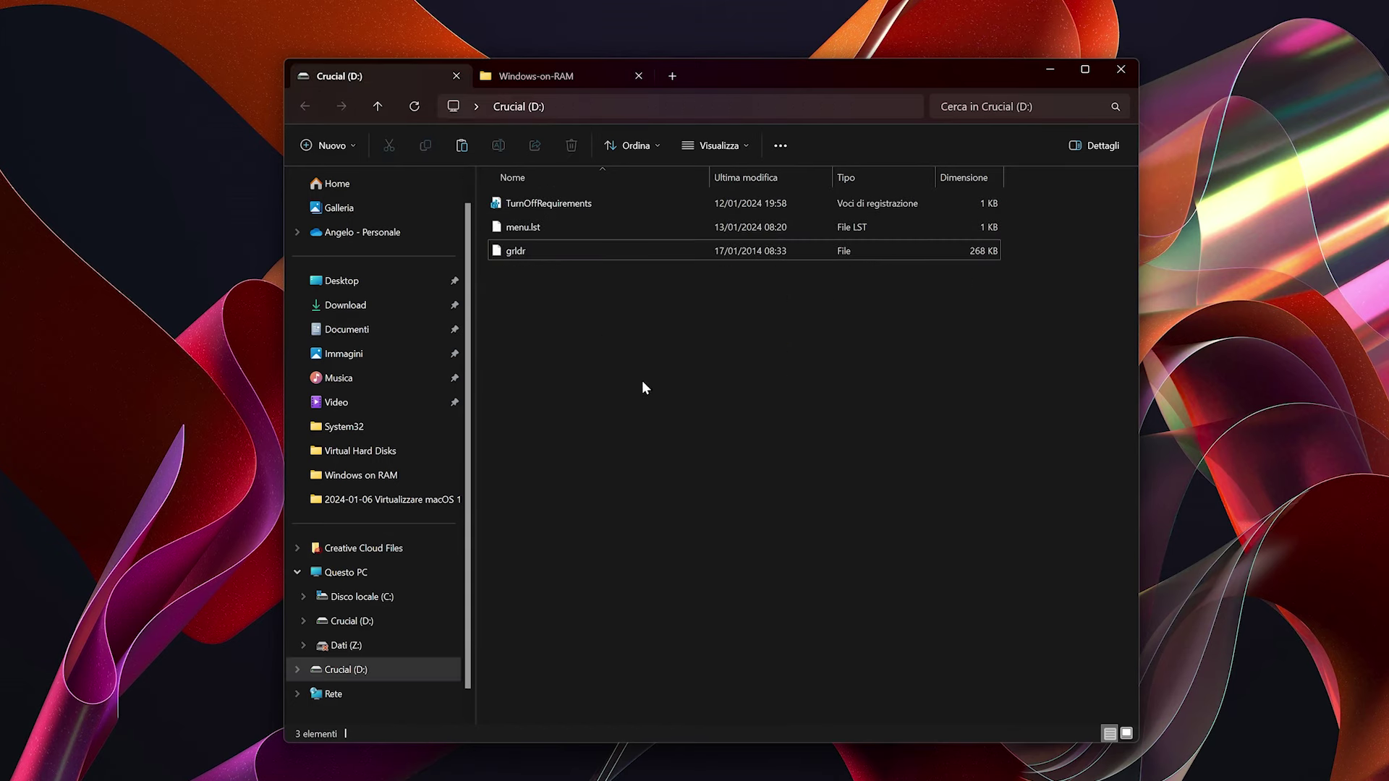
click(619, 383)
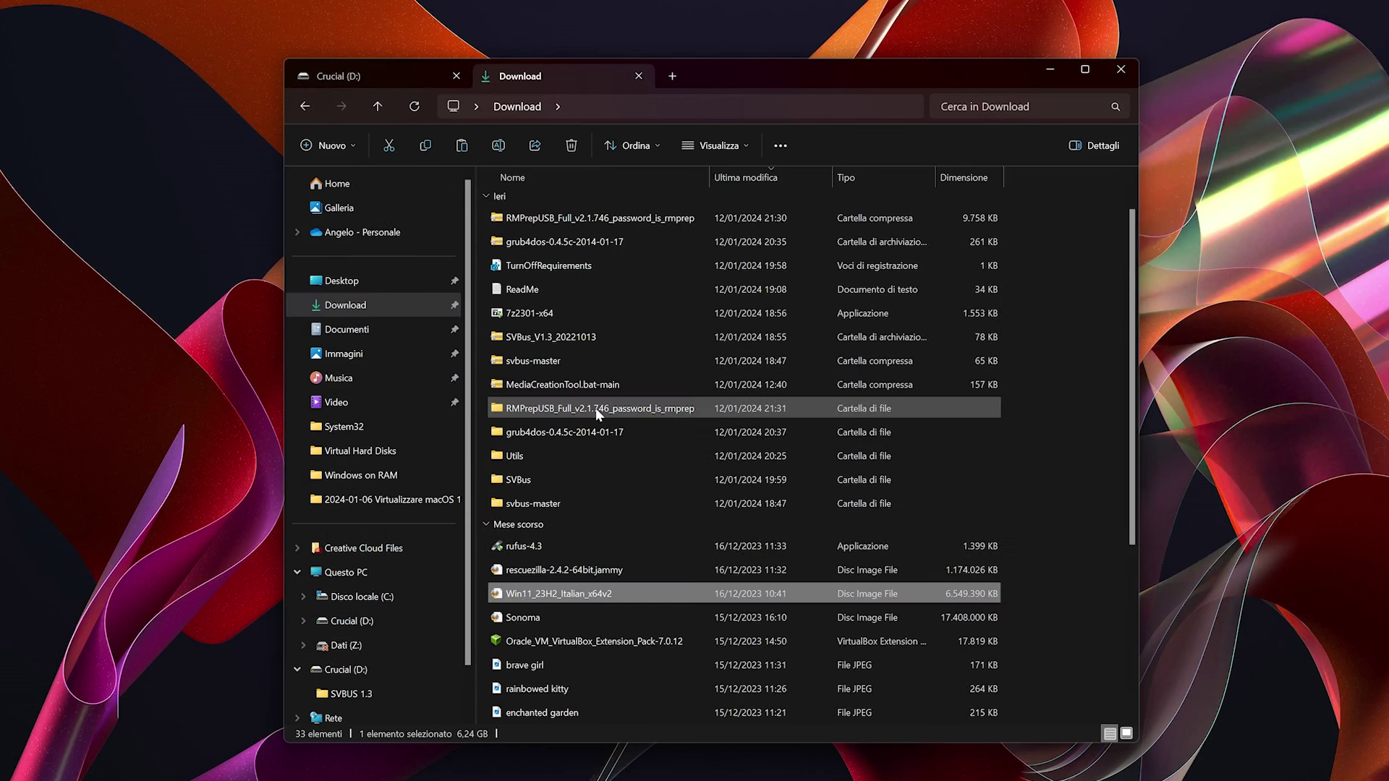
click(405, 83)
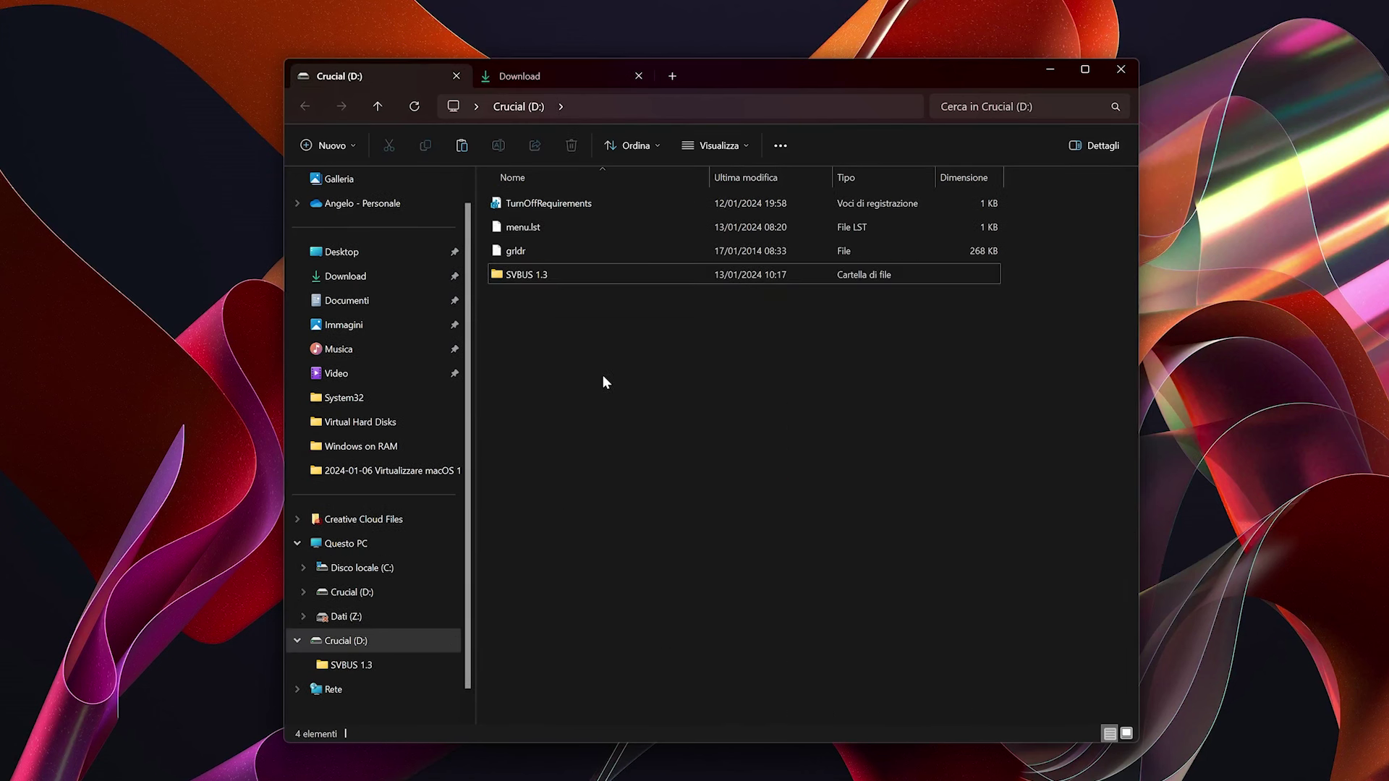
key(ctrl+v)
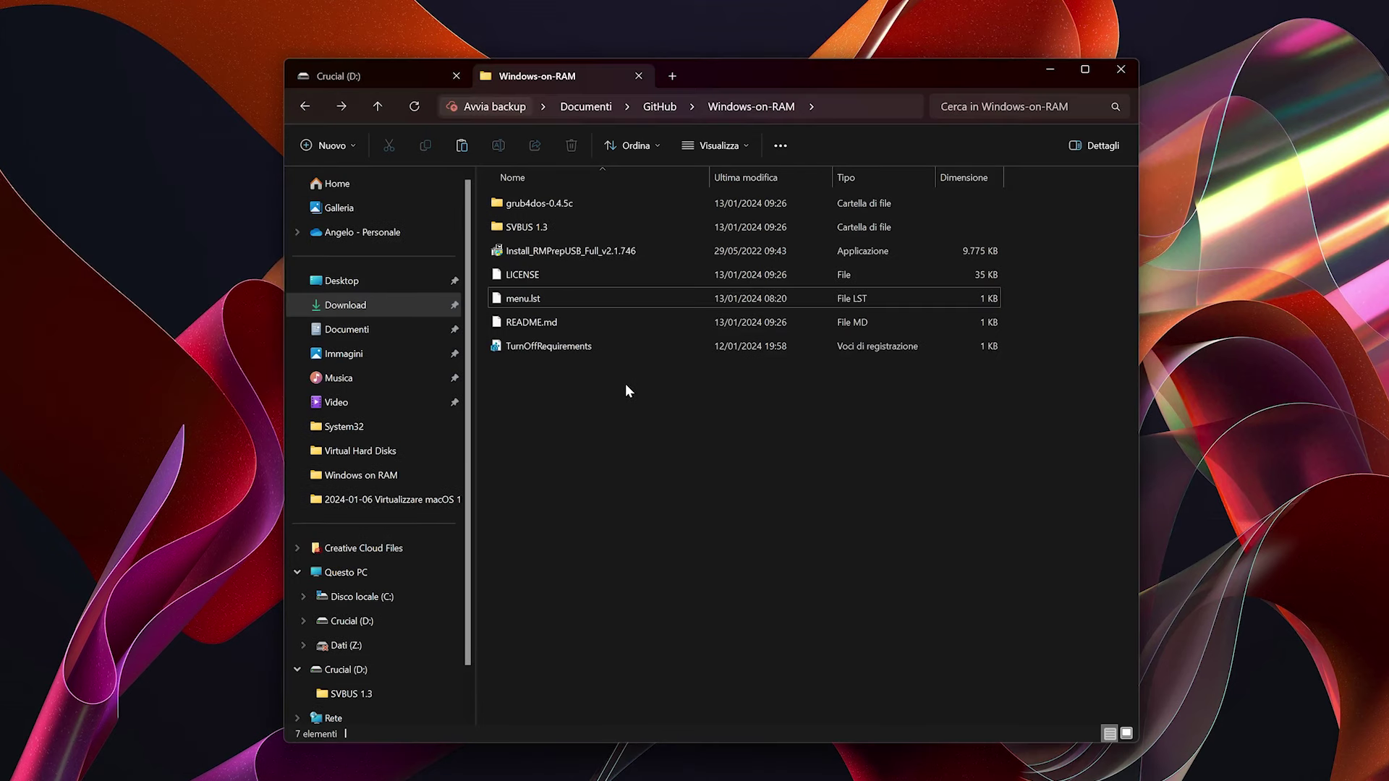
Install RMPrepUSB from Install_RMPrepUSB_Full_v2.1.746 with Italian as the installer language, and launch the program
double_click(614, 250)
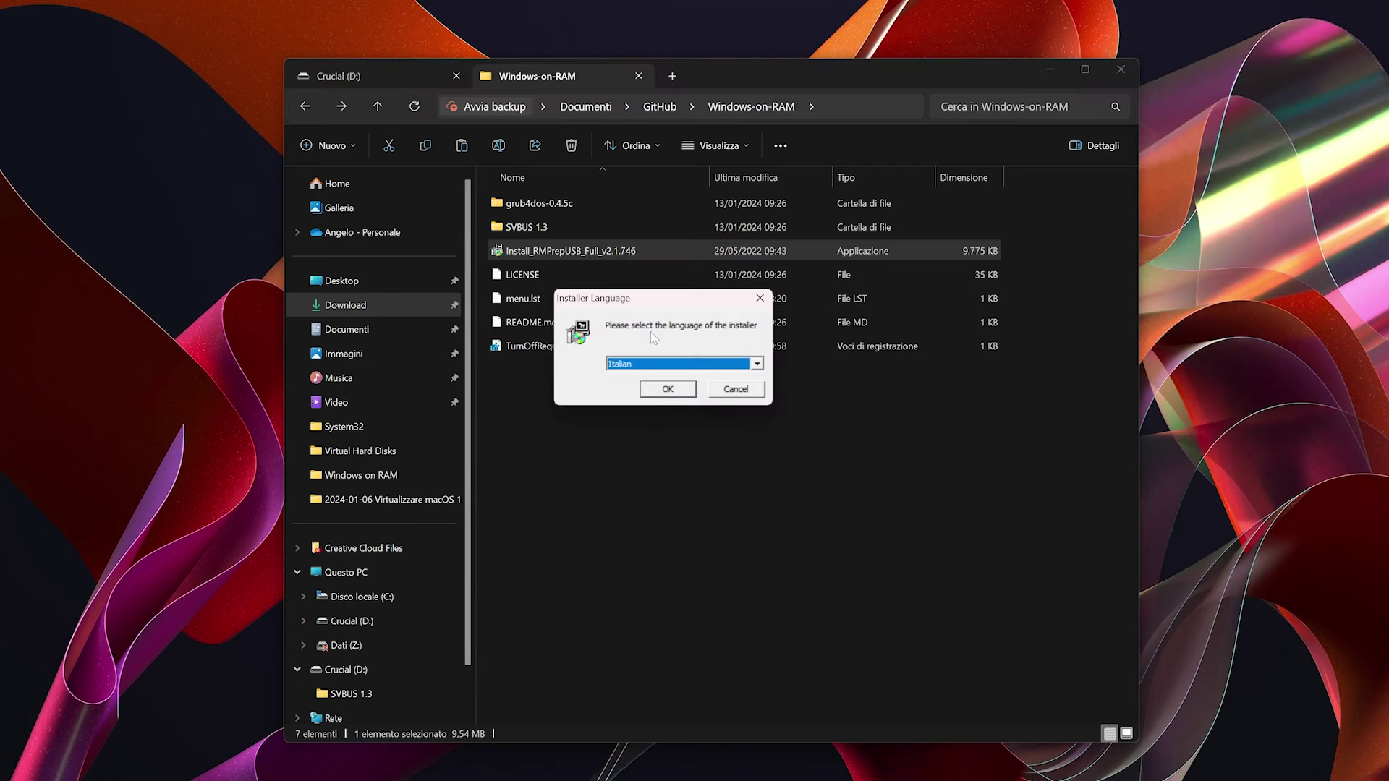
click(667, 389)
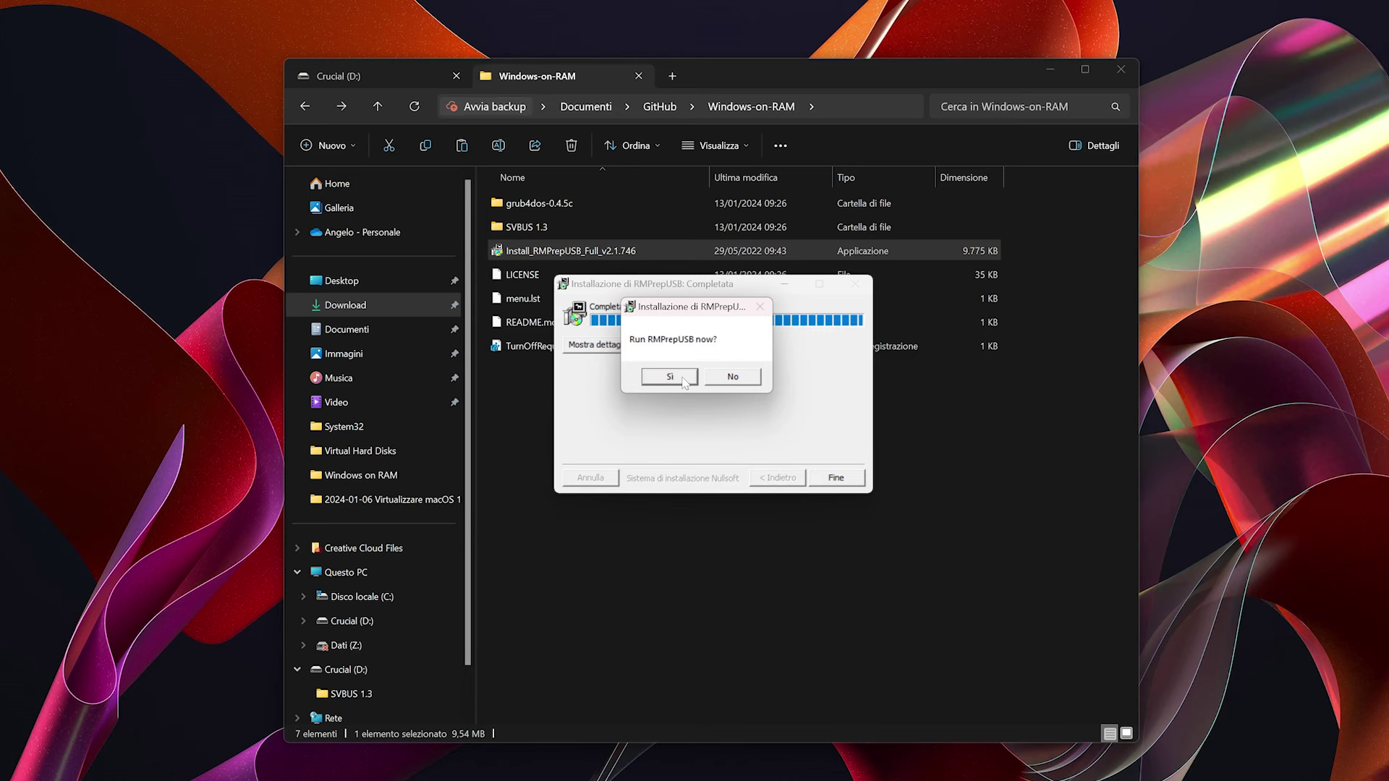
click(682, 379)
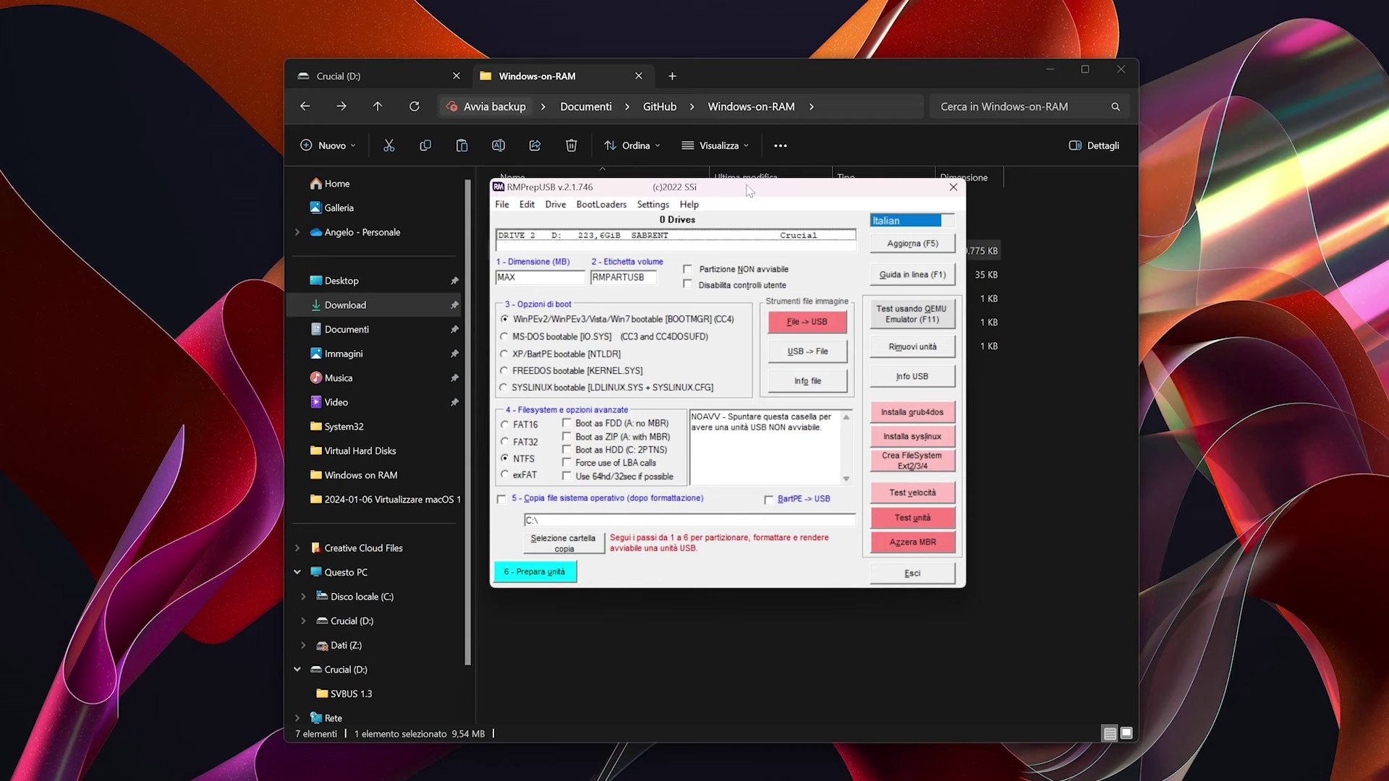
Install grub4dos in the MBR of Drive 2 (Crucial), decline copying grldr to drive D:, and exit RMPrepUSB
click(691, 238)
key(Return)
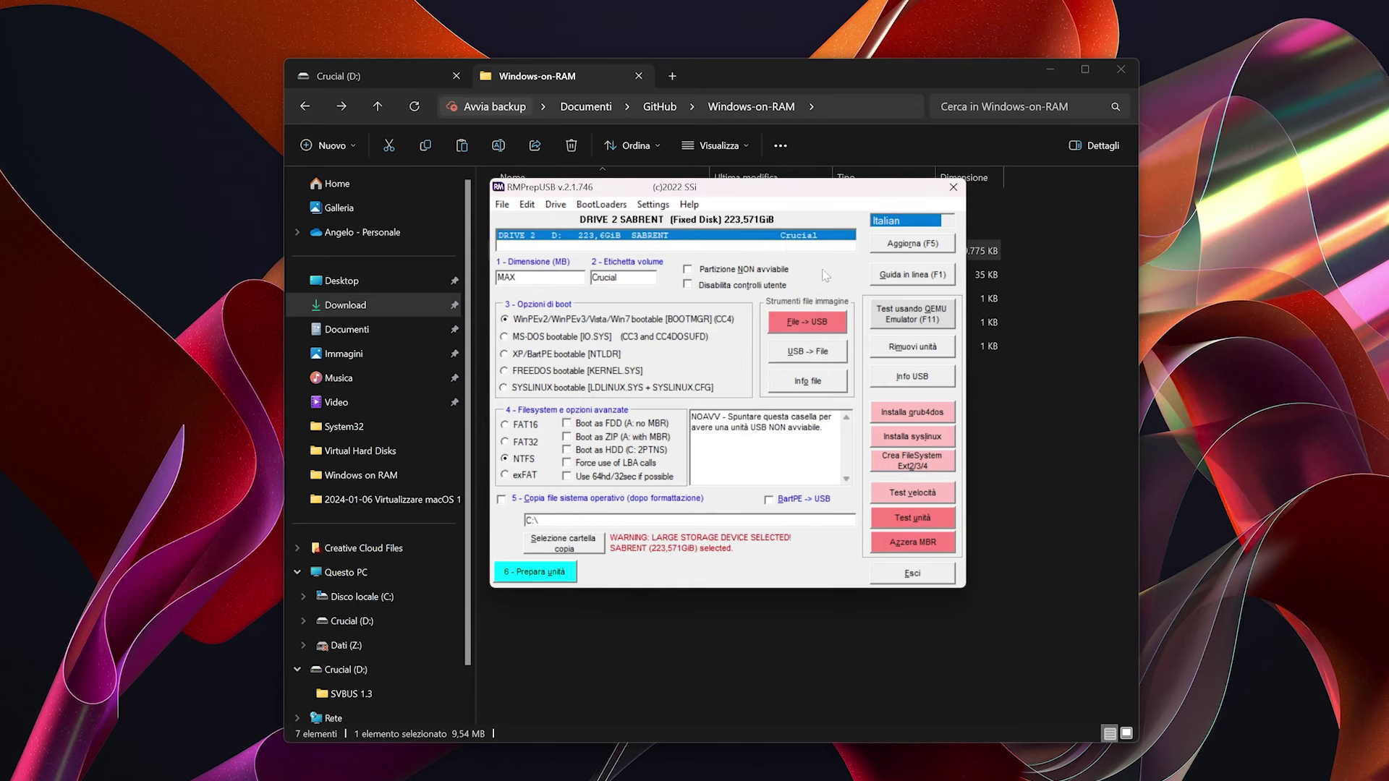
mouse_move(940, 418)
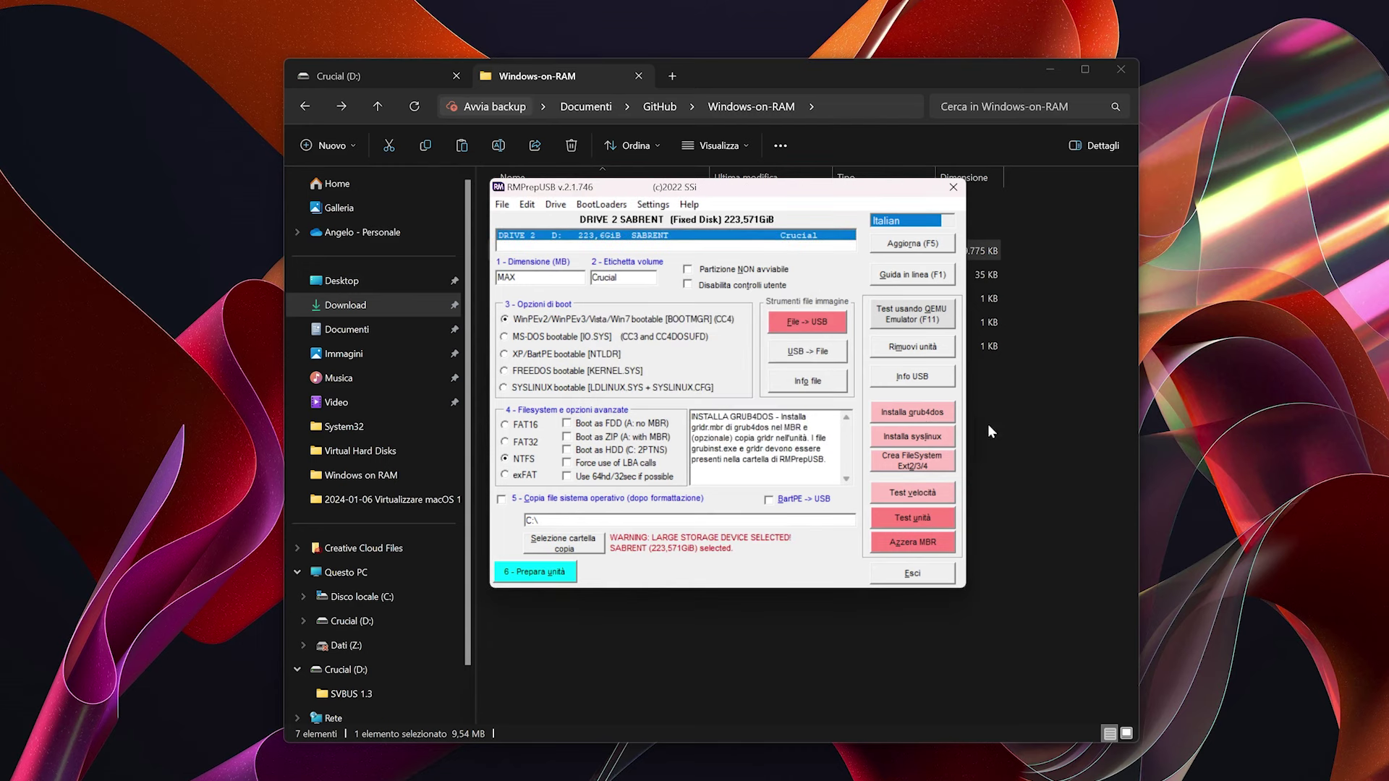
click(940, 418)
click(701, 431)
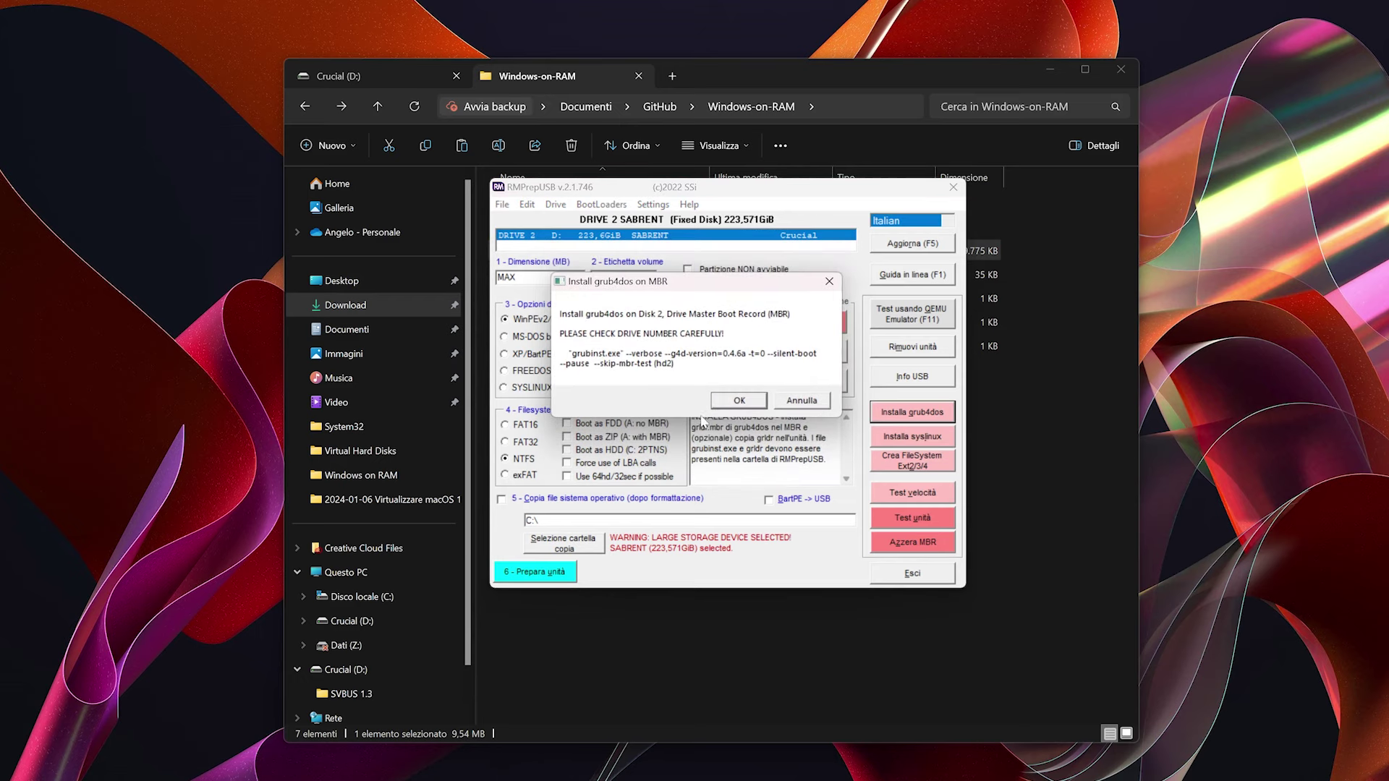
click(739, 401)
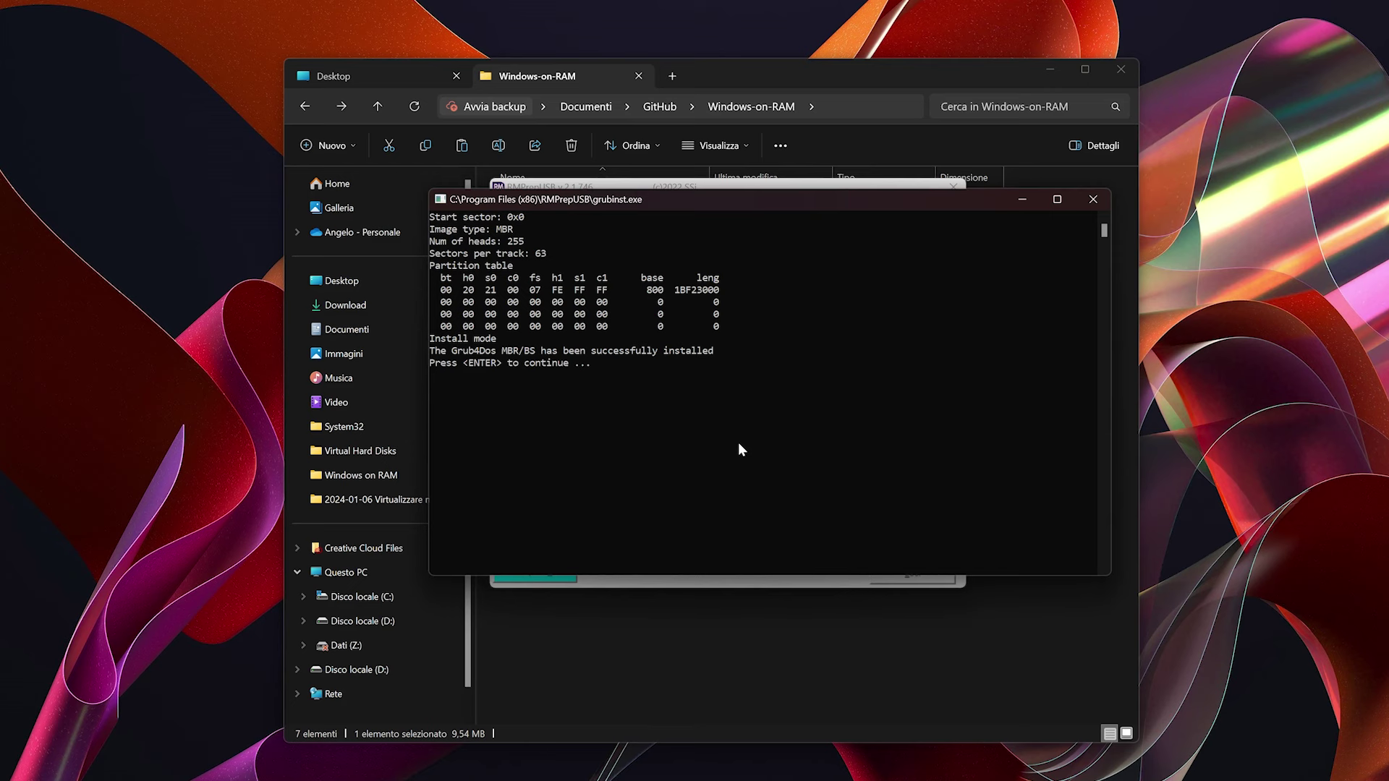
key(Return)
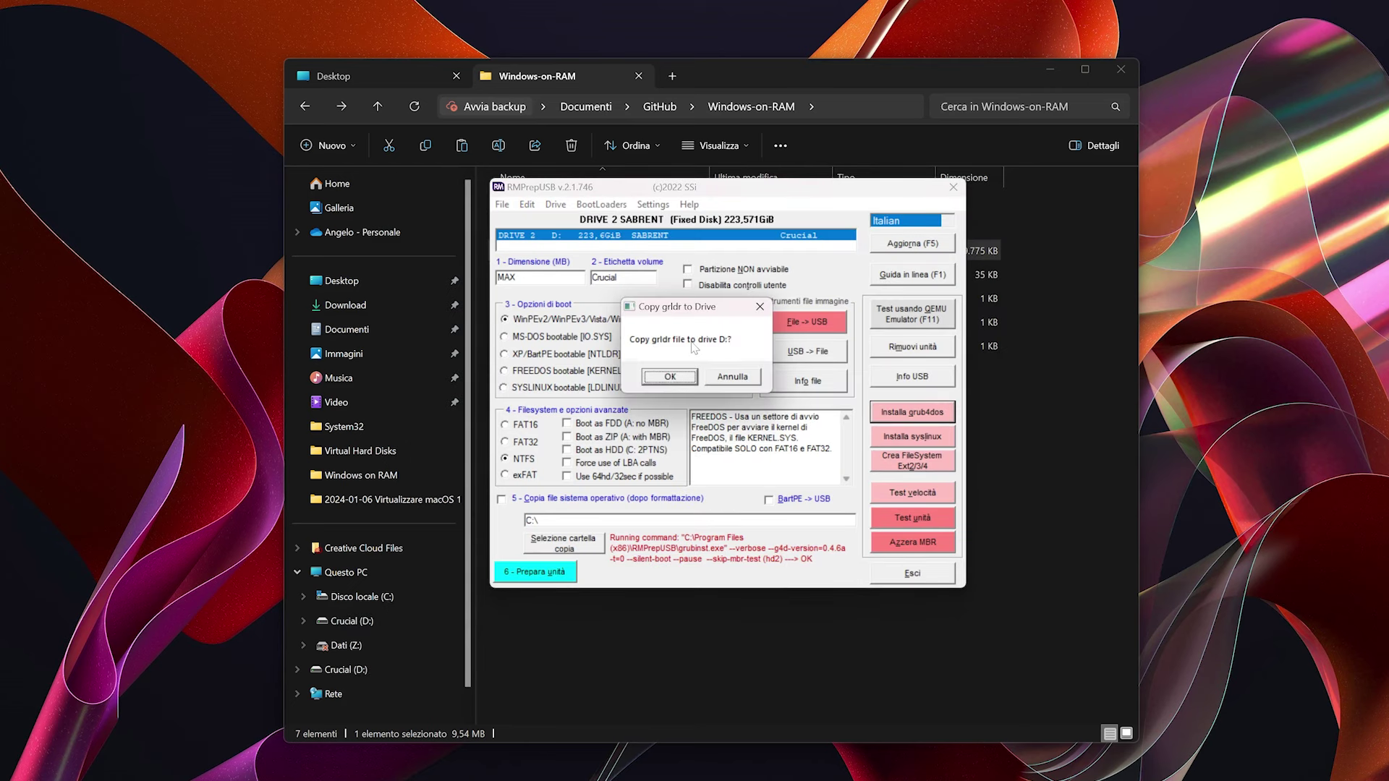
click(727, 381)
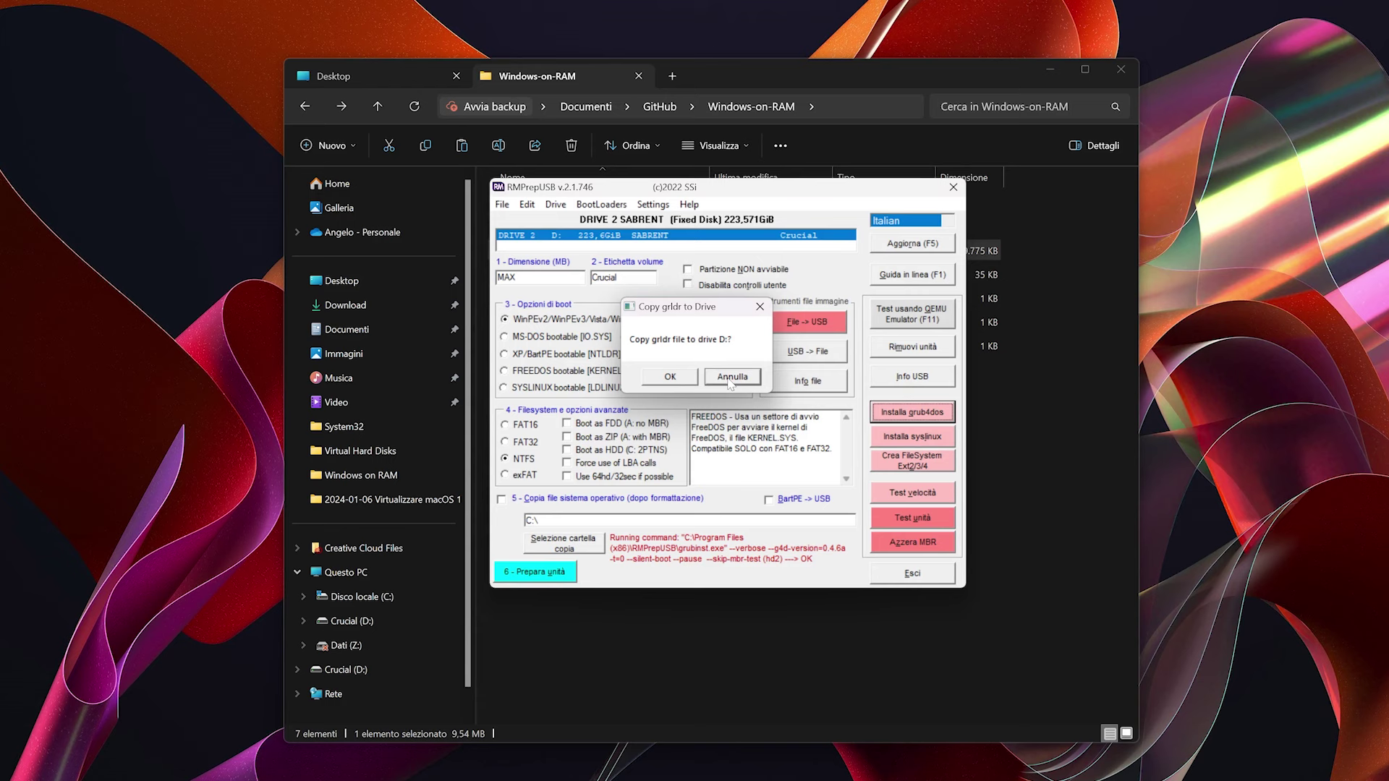
click(904, 574)
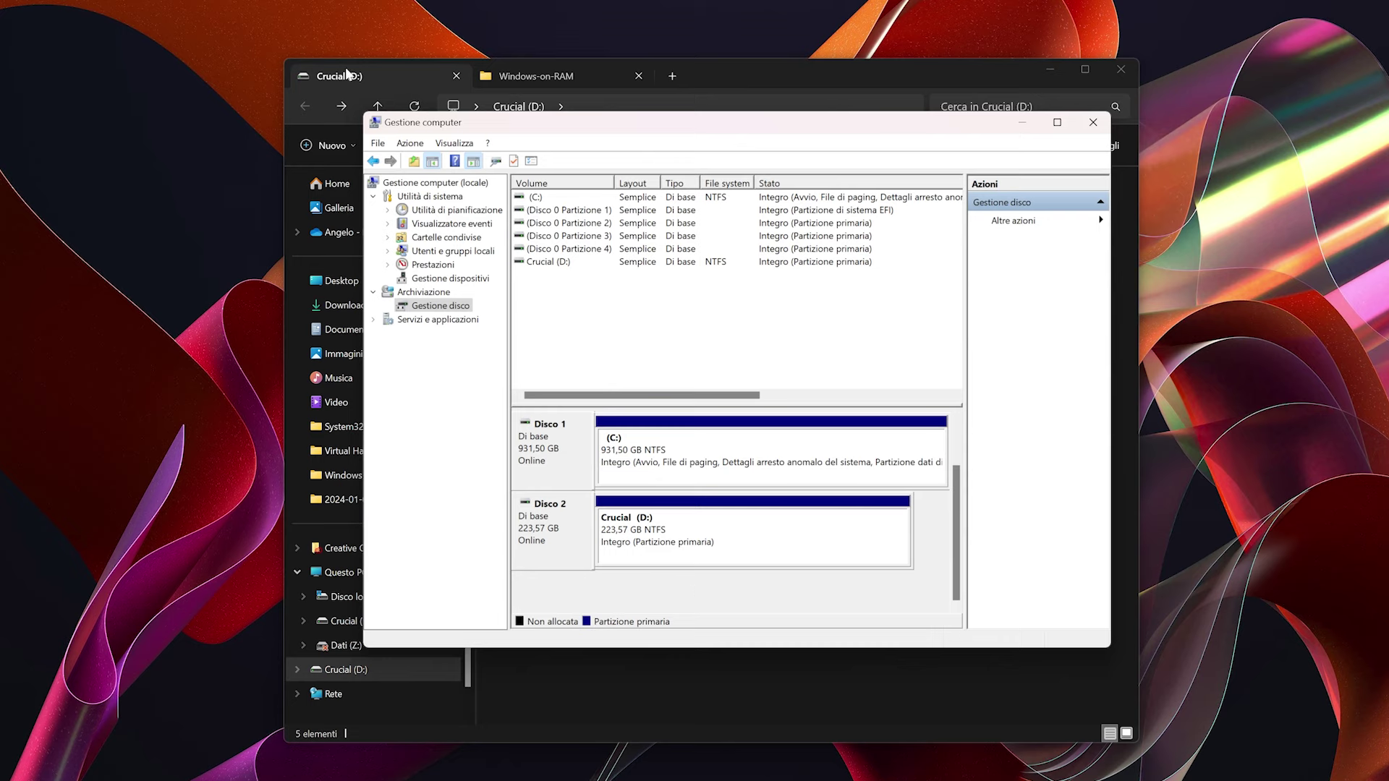
In Computer Management (Gestione computer), create and attach a fixed-size 48 GB VHD saved as D:\win11.vhd
click(410, 144)
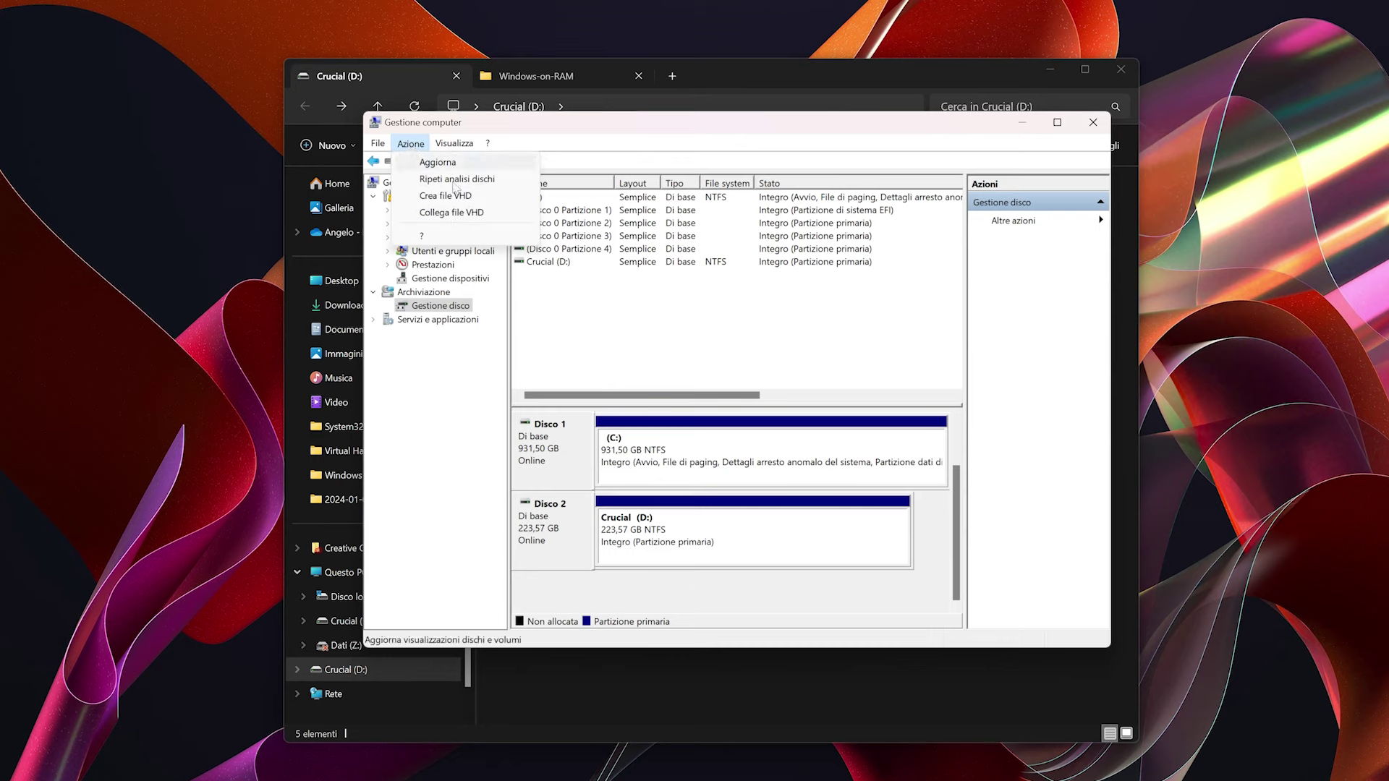
click(474, 196)
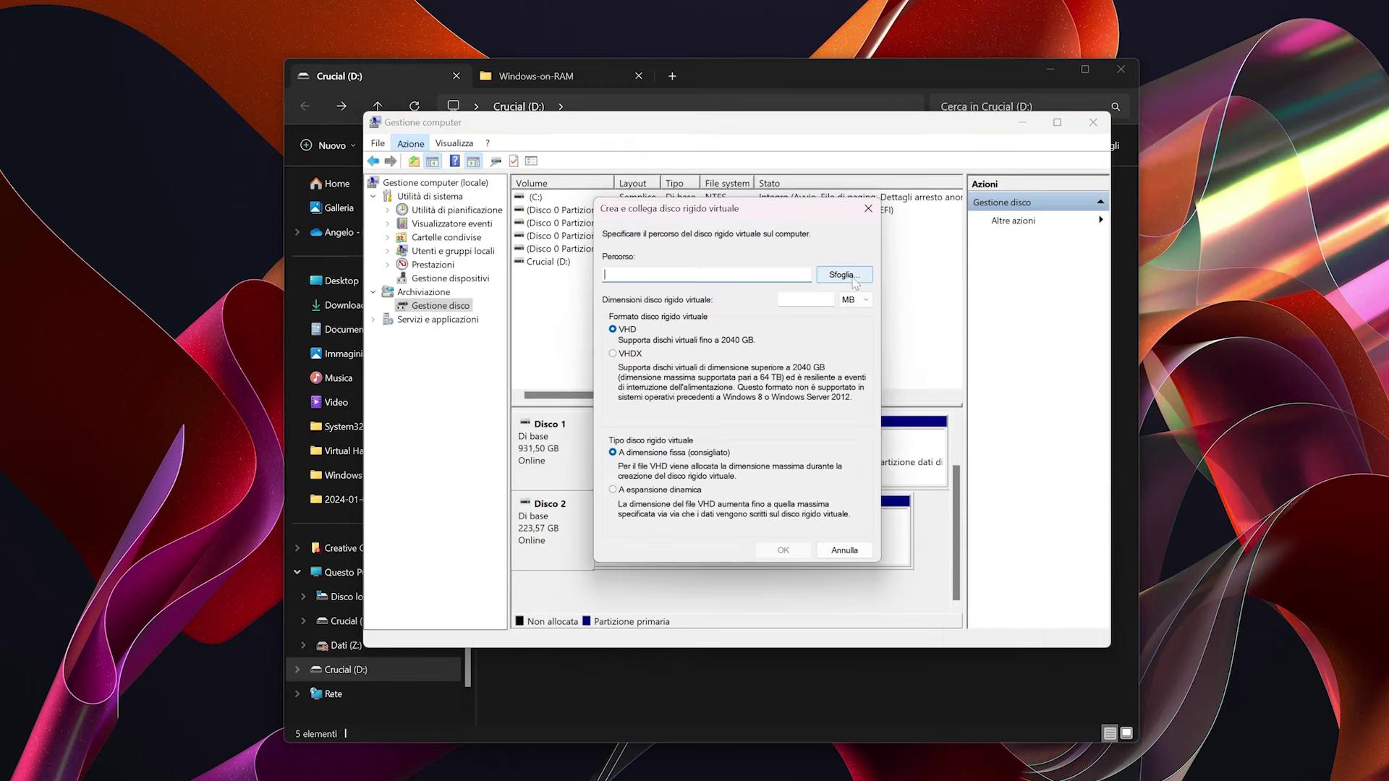
click(844, 275)
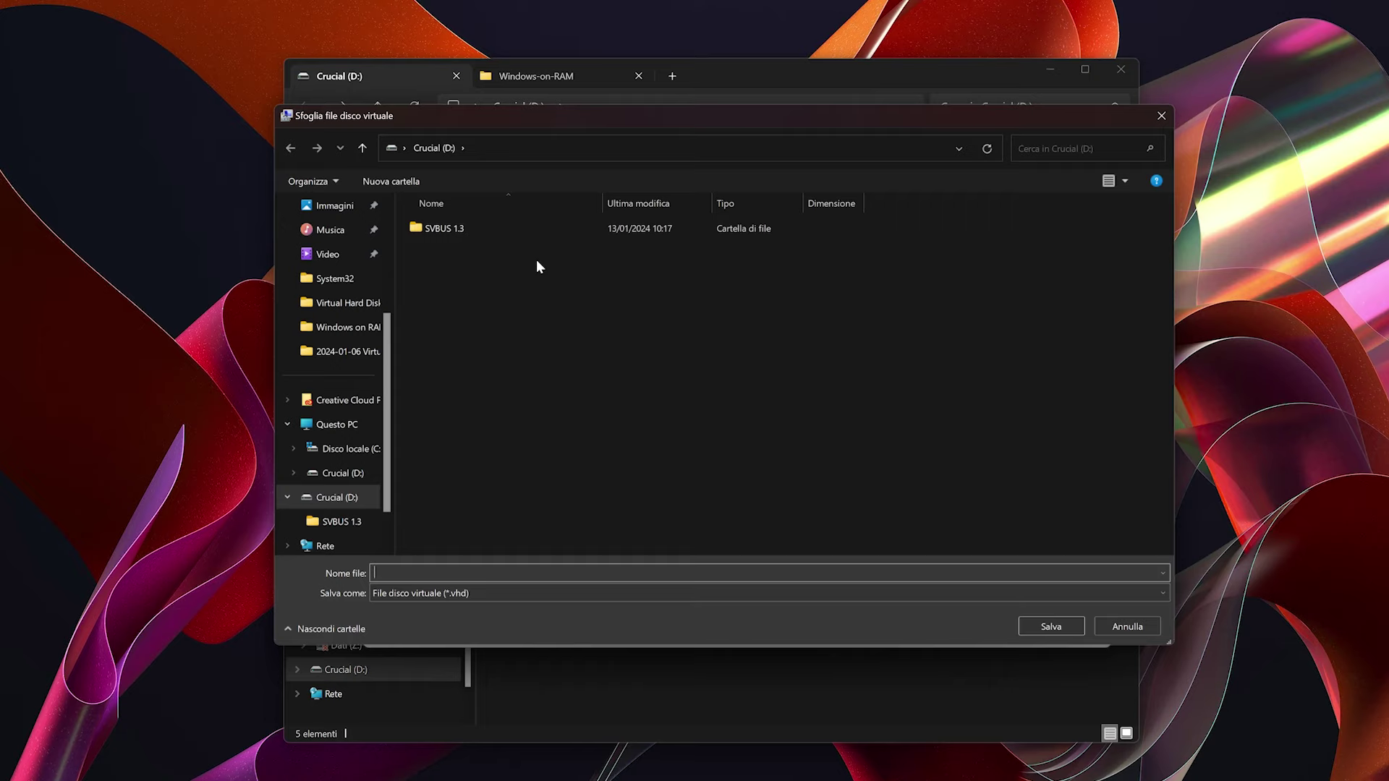
text(win11.vhd)
key(Return)
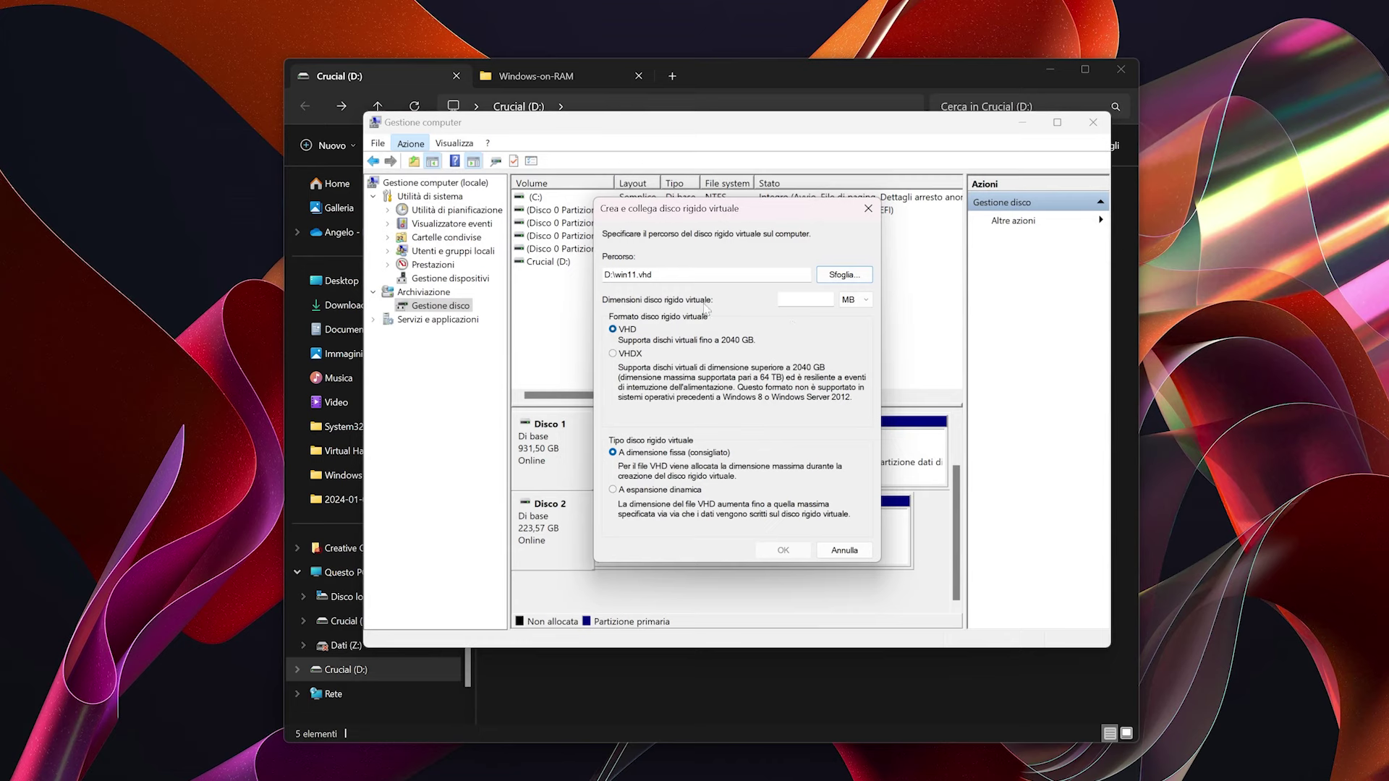
click(855, 299)
click(853, 316)
click(807, 304)
text(48)
click(783, 549)
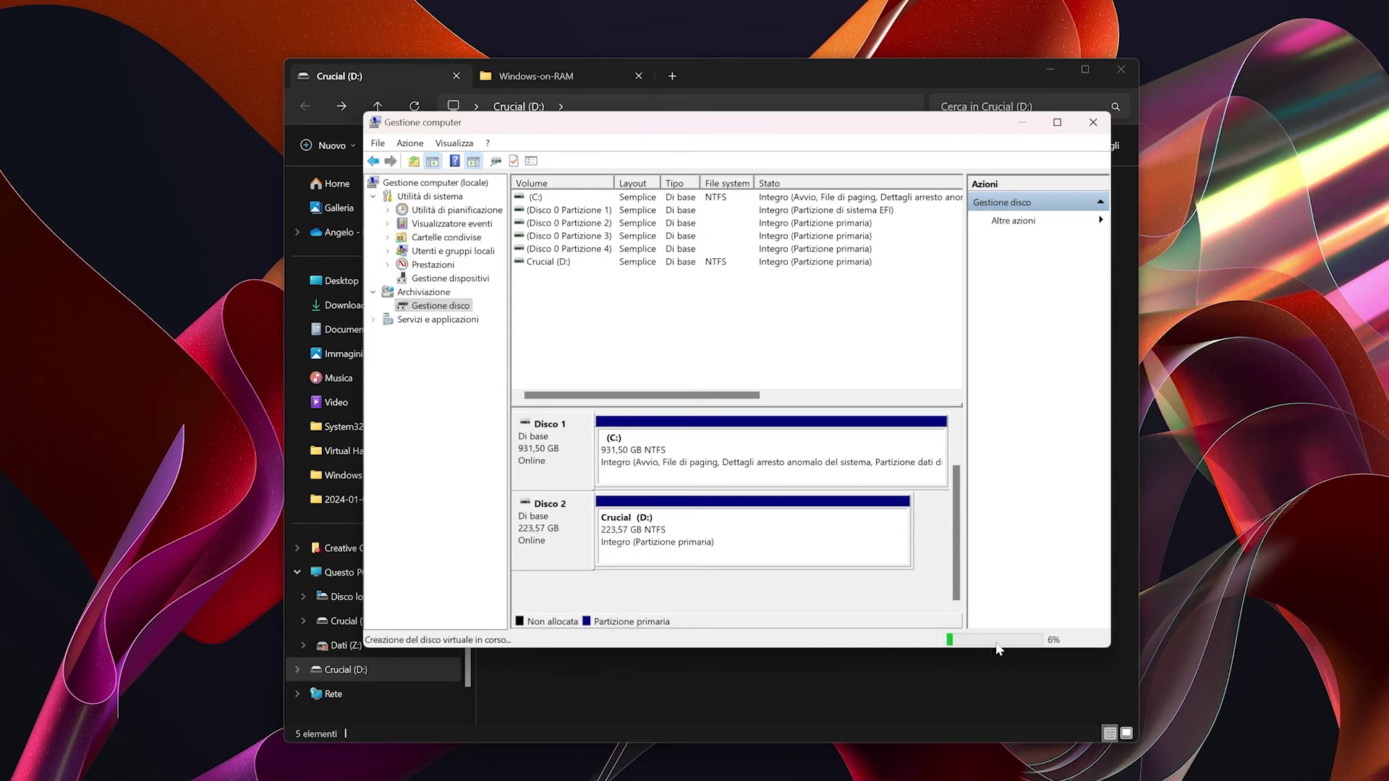
Initialize the 48 GB virtual disk (Disco 3) with the MBR partition style
drag(956, 553, 956, 589)
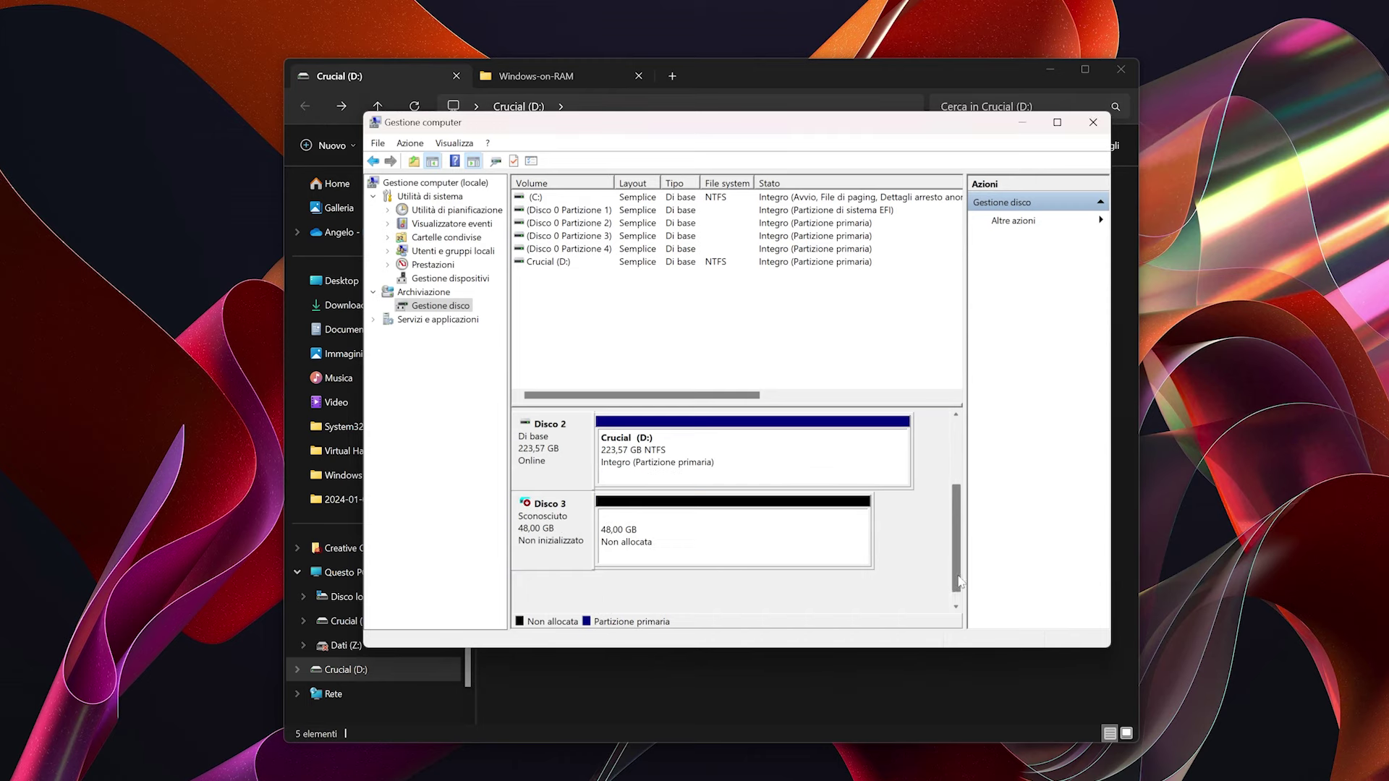
click(568, 523)
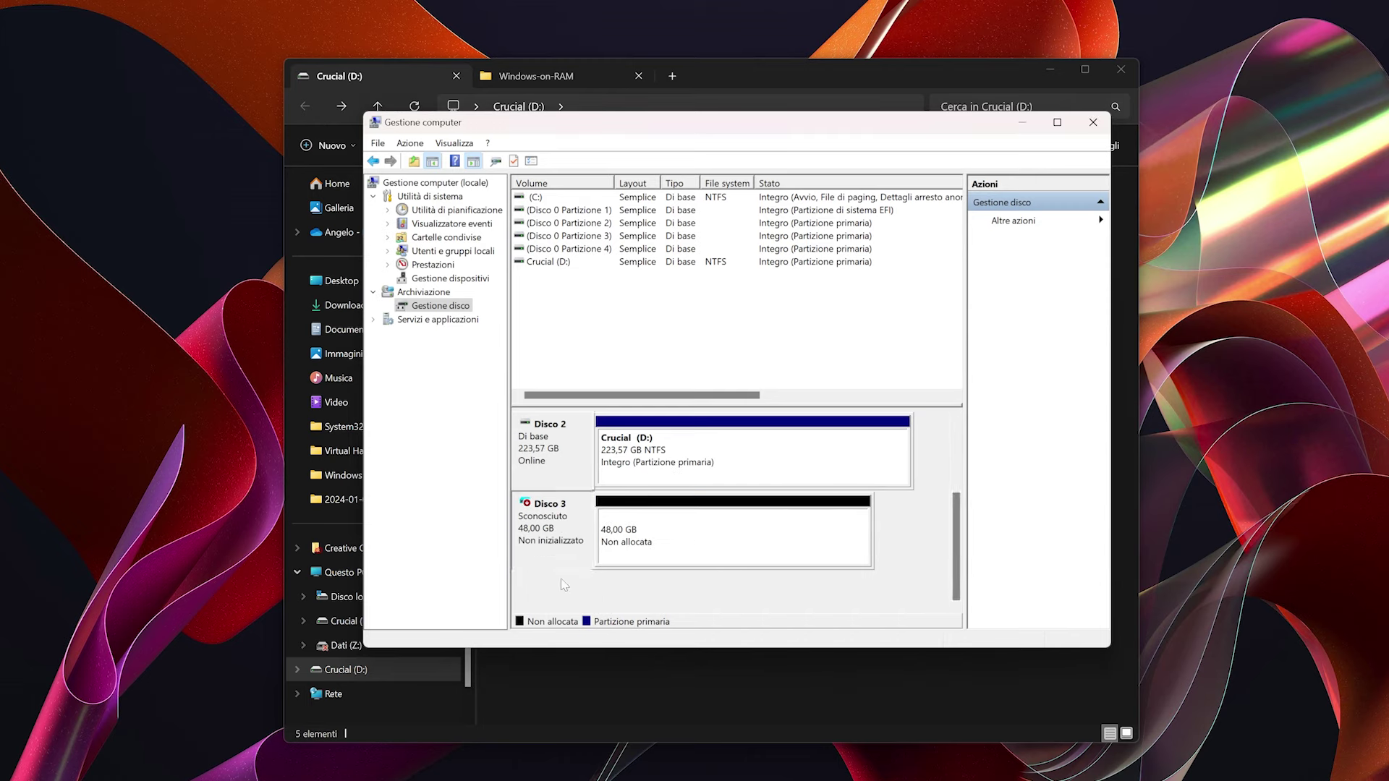
right_click(573, 519)
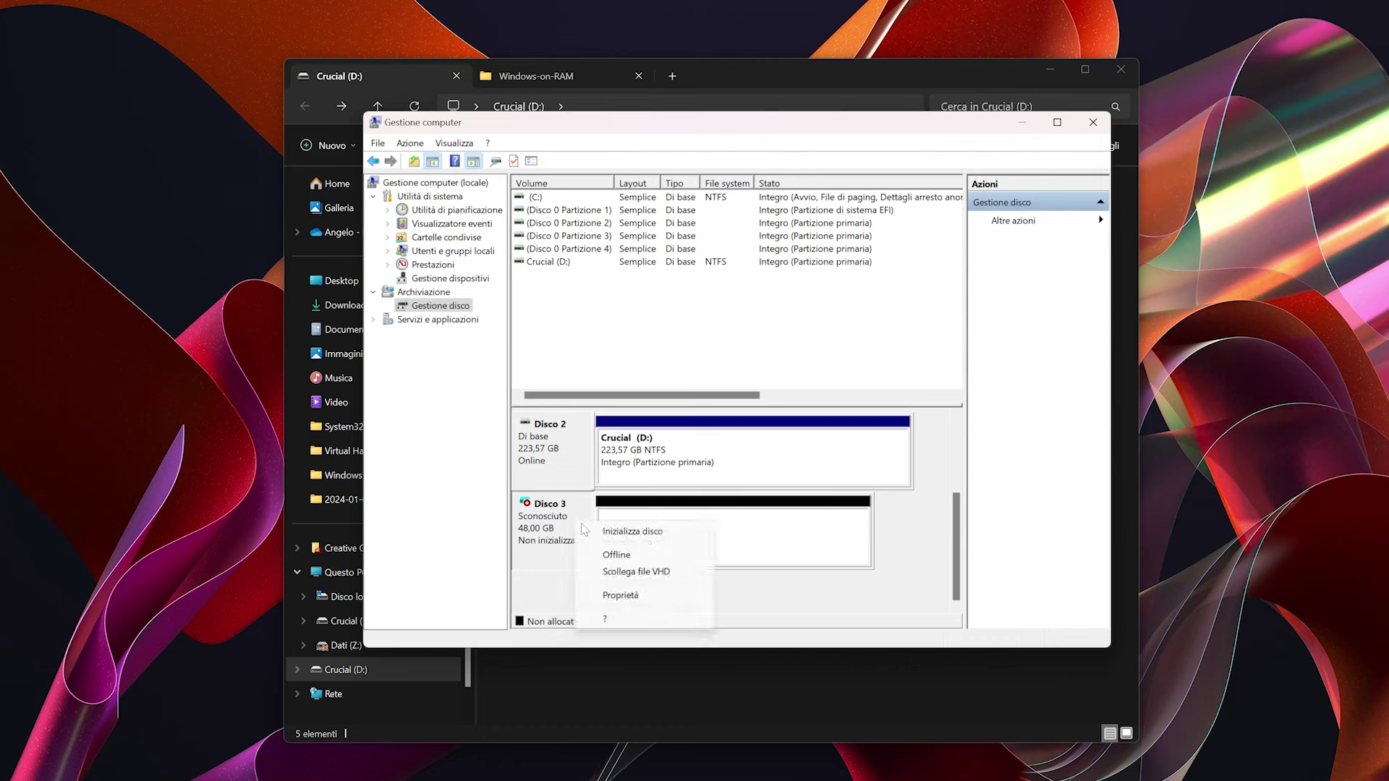
click(656, 533)
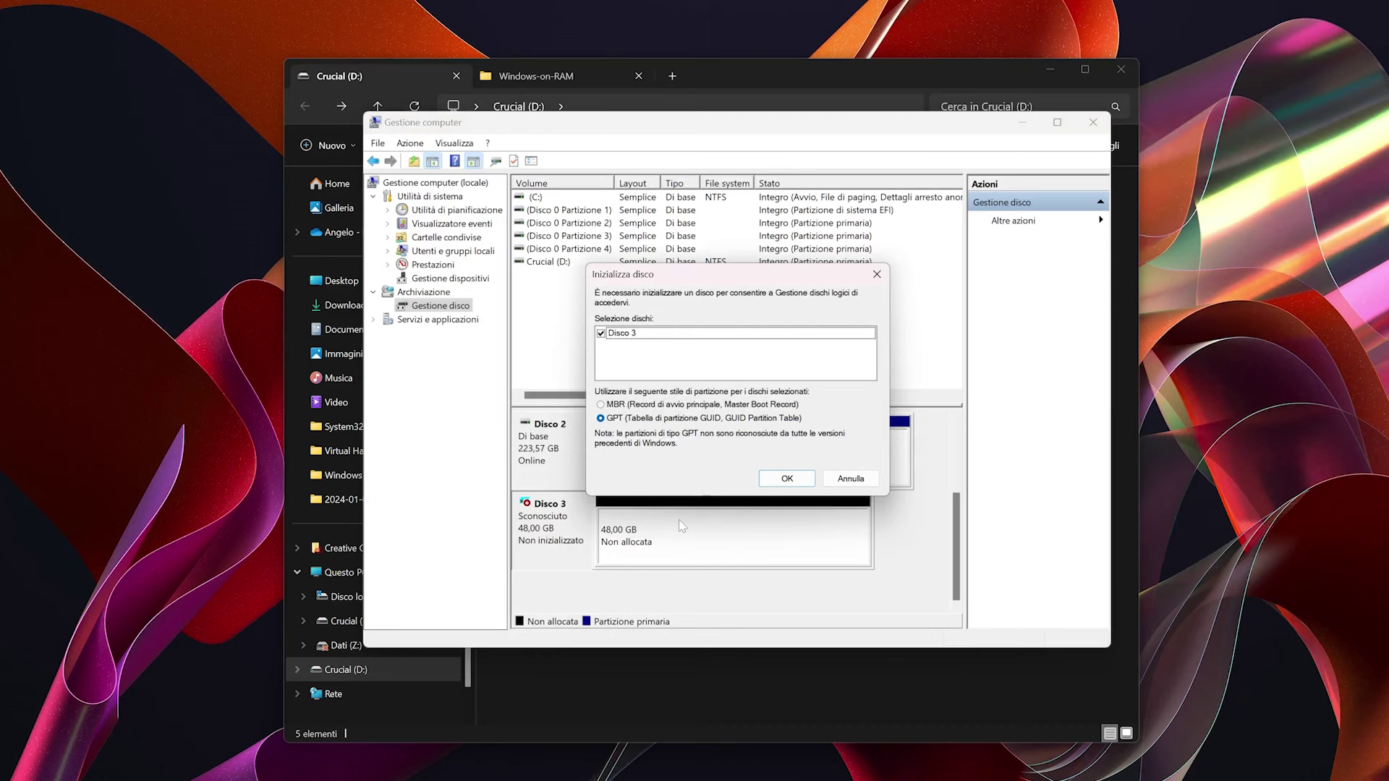
click(660, 406)
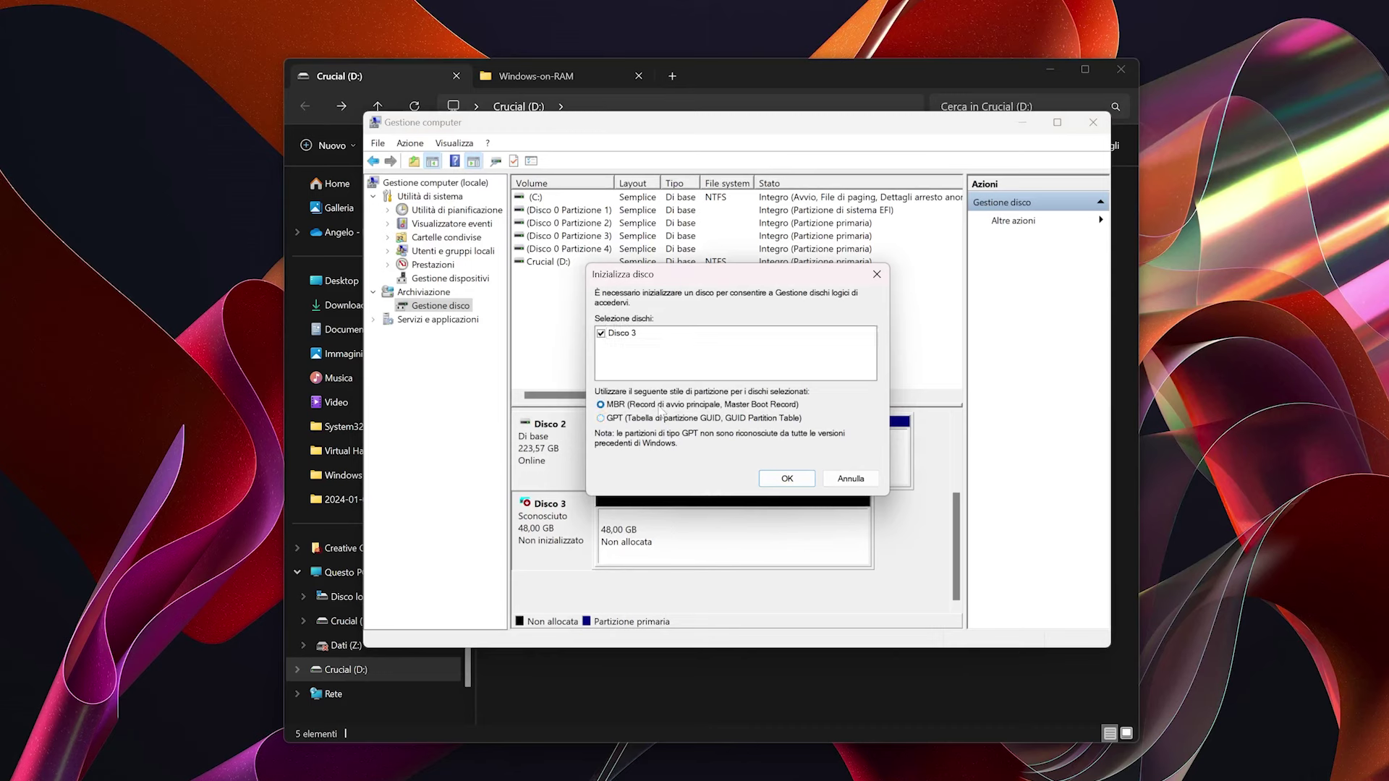
click(785, 478)
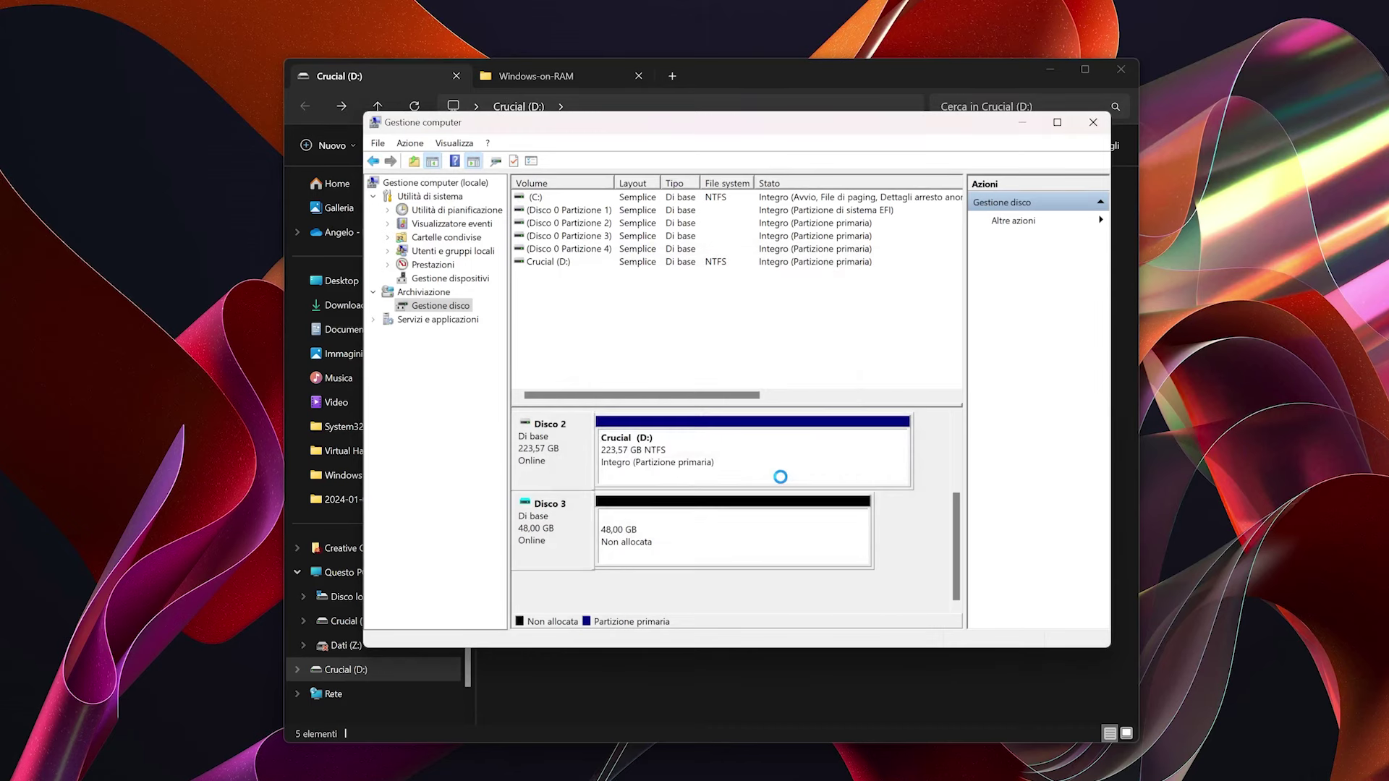
Create a simple volume on Disco 3's unallocated space without assigning a drive letter, quick-formatted as NTFS and labelled Windows
click(736, 533)
right_click(736, 533)
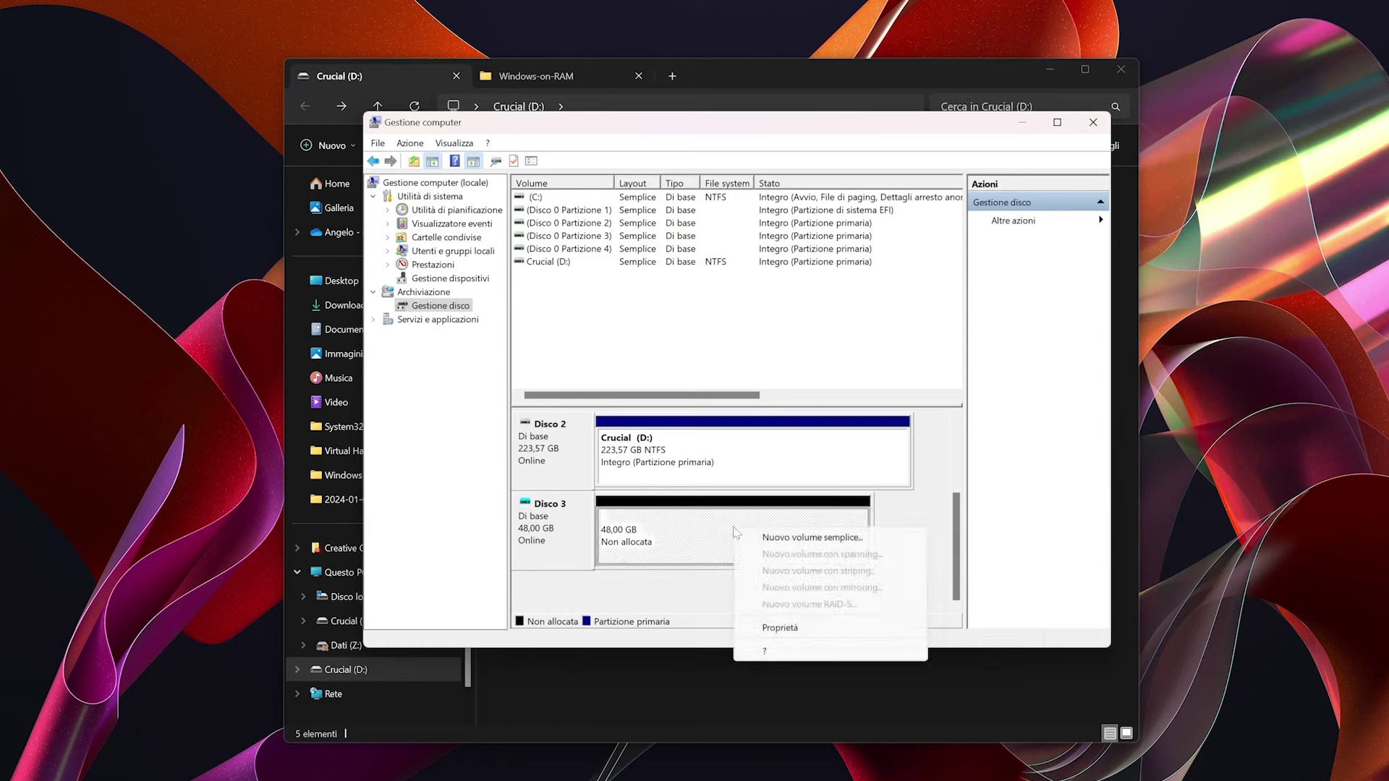
click(781, 538)
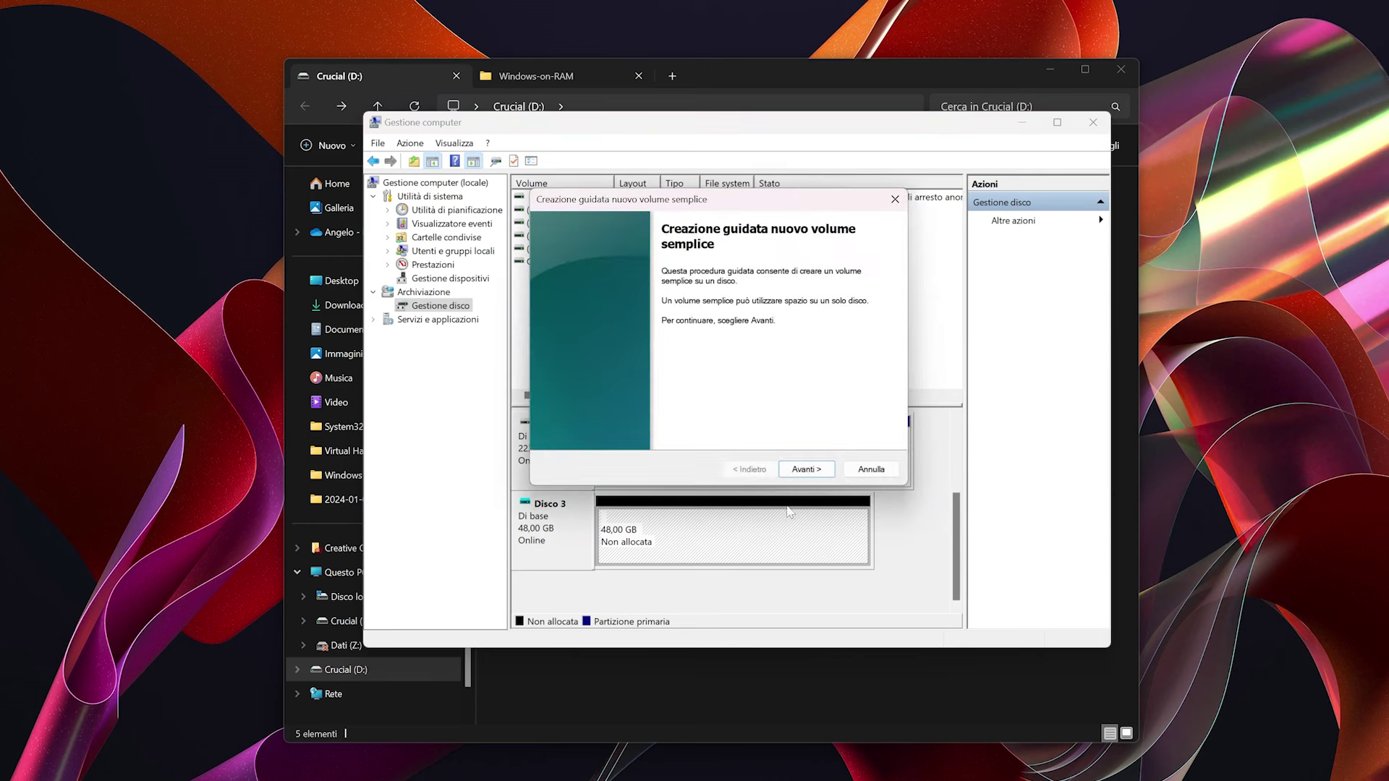
click(805, 470)
click(804, 472)
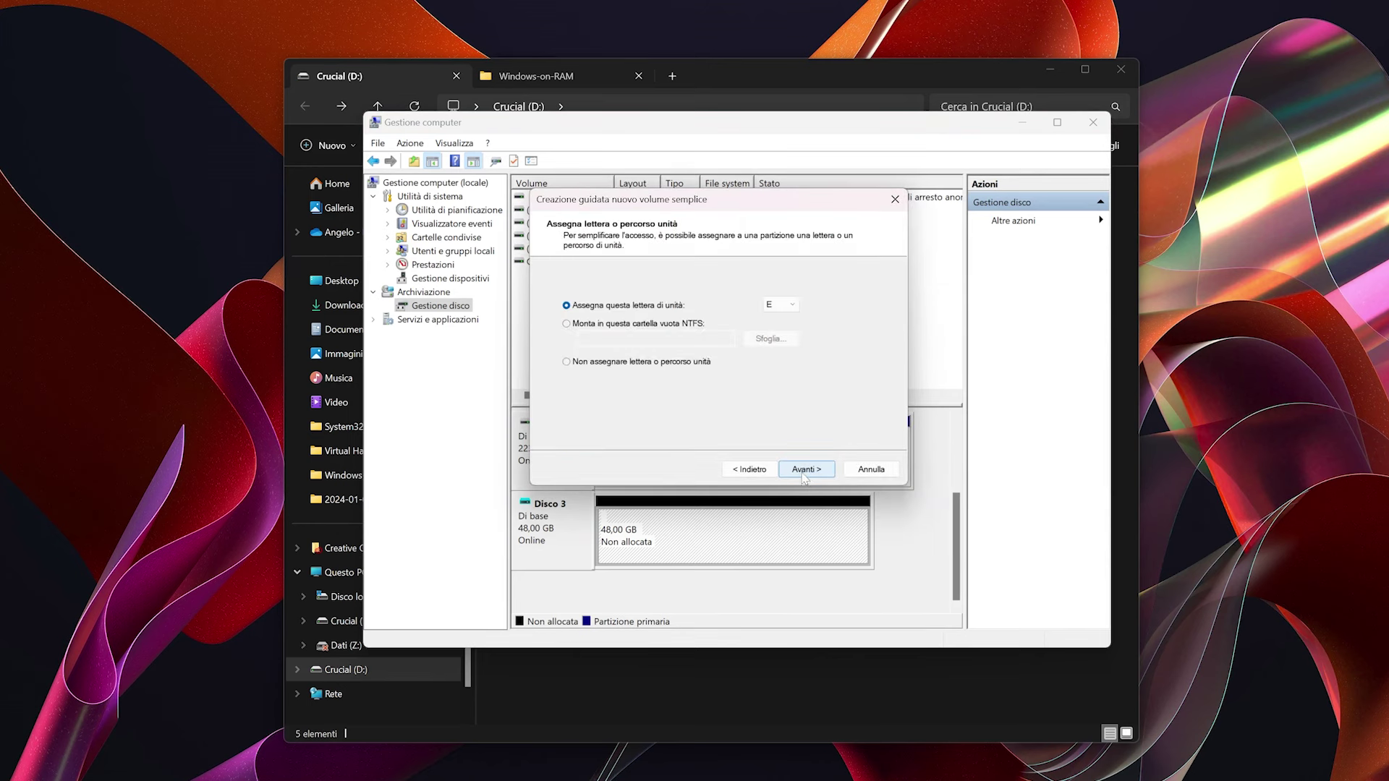
click(705, 363)
click(806, 469)
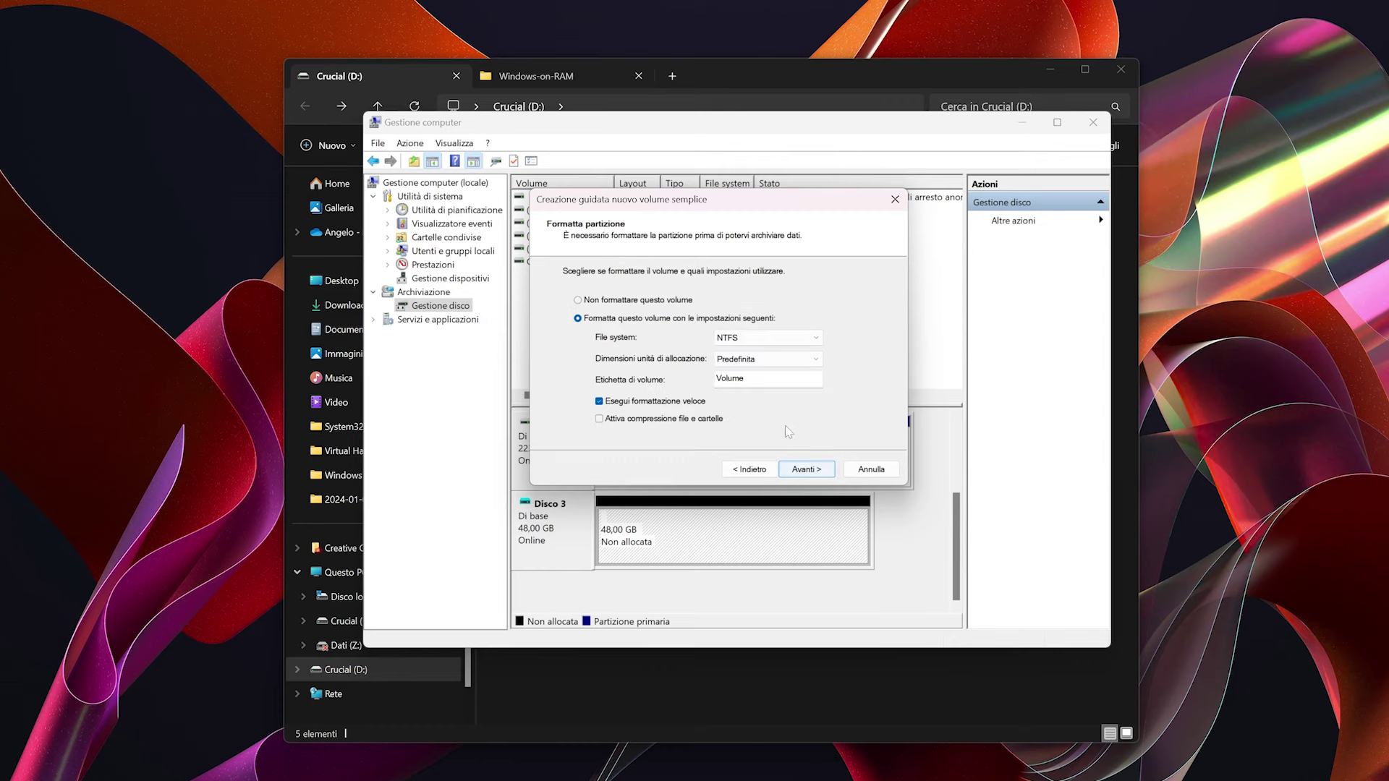
double_click(720, 378)
text(Windows)
click(802, 471)
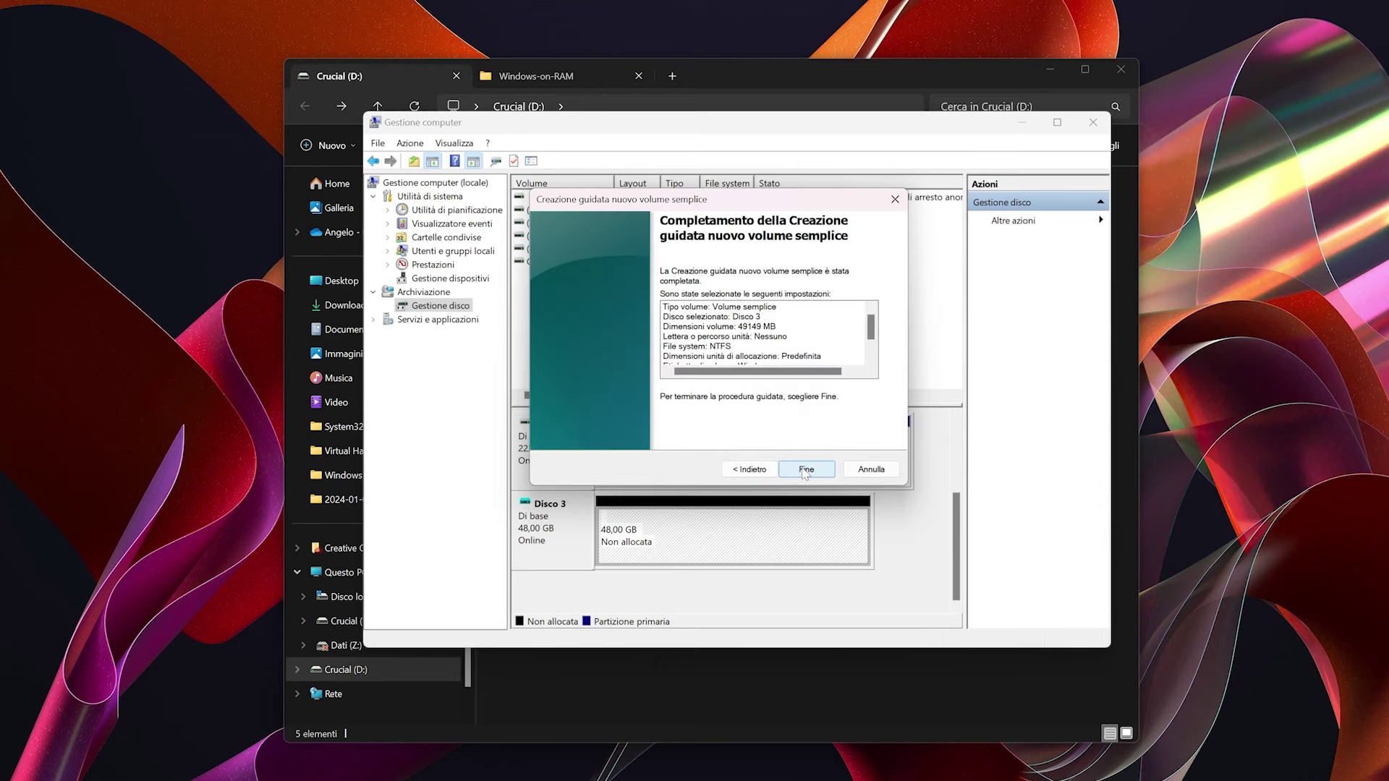
click(803, 470)
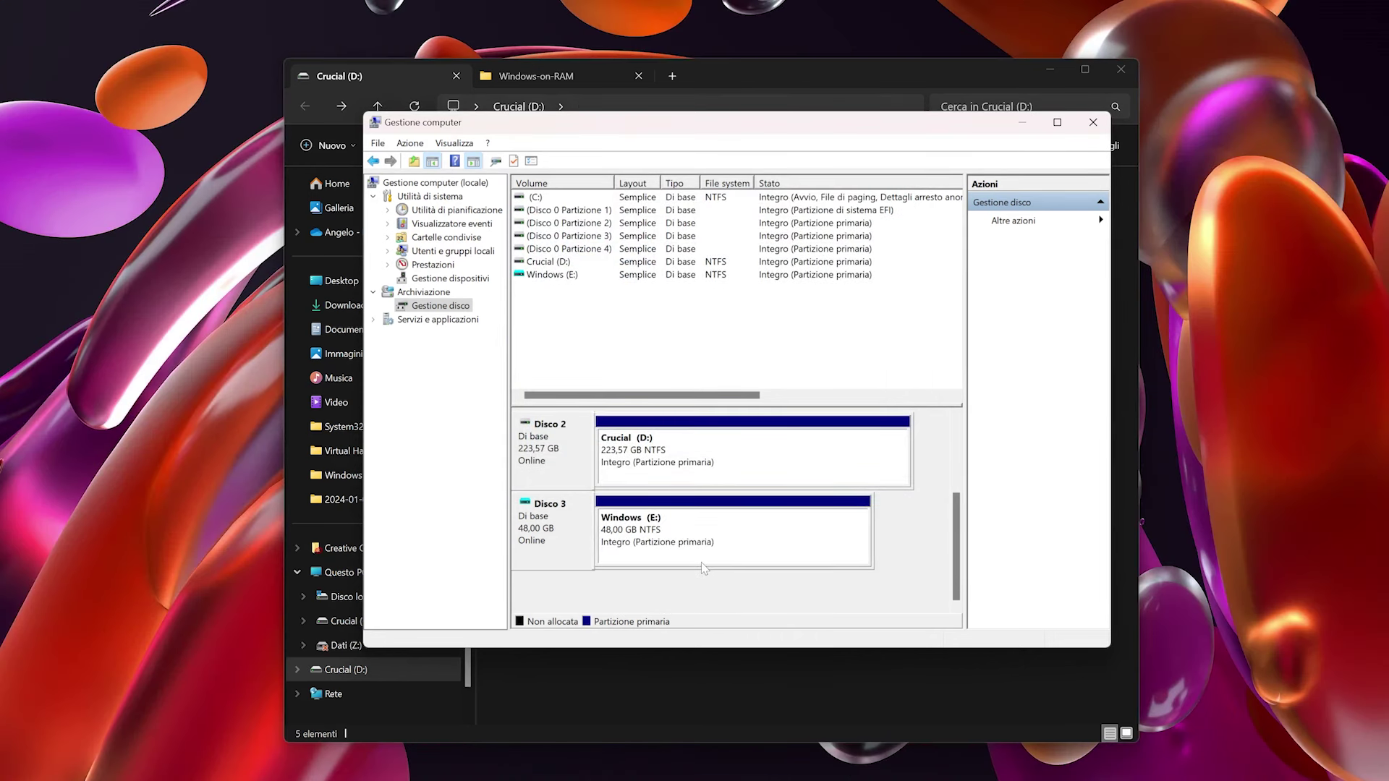
Detach the virtual hard disk D:\win11.vhd (Disco 3)
right_click(584, 544)
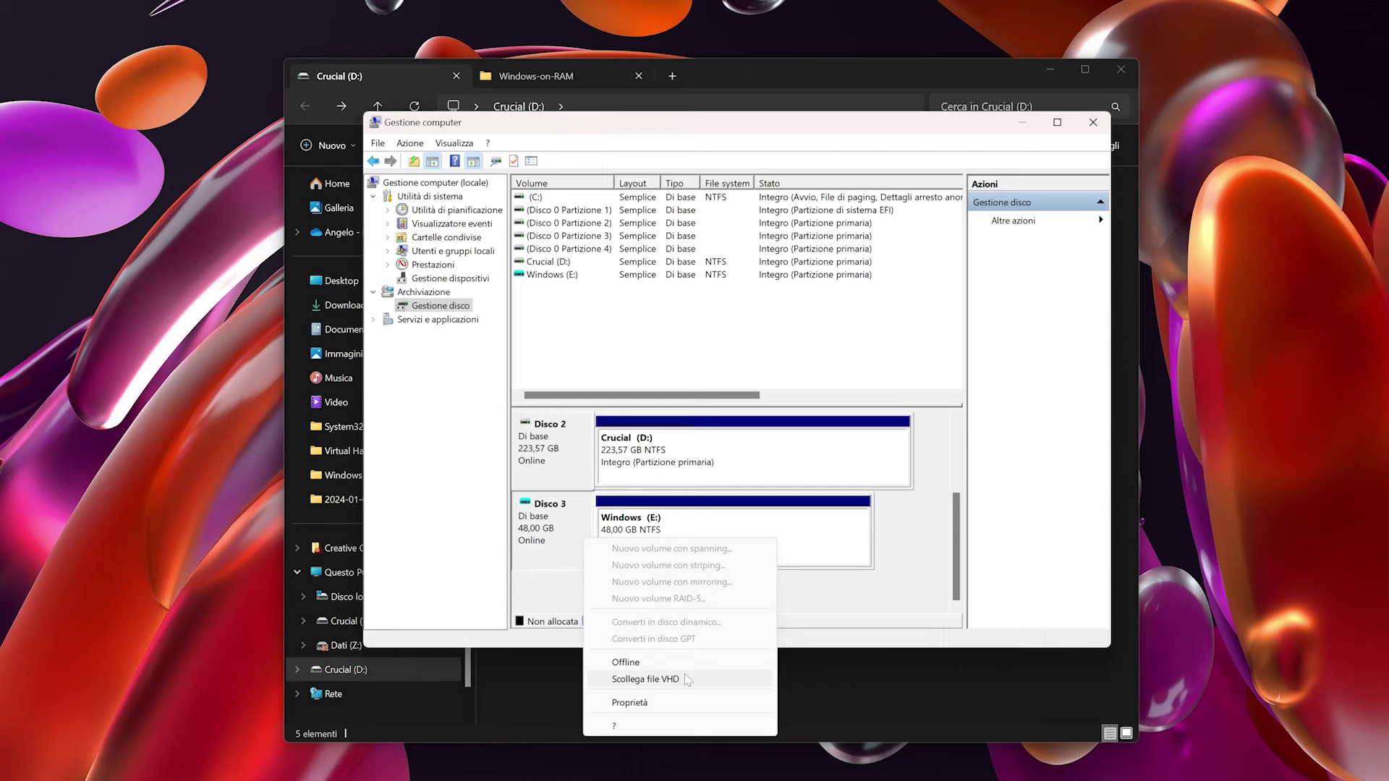
click(629, 678)
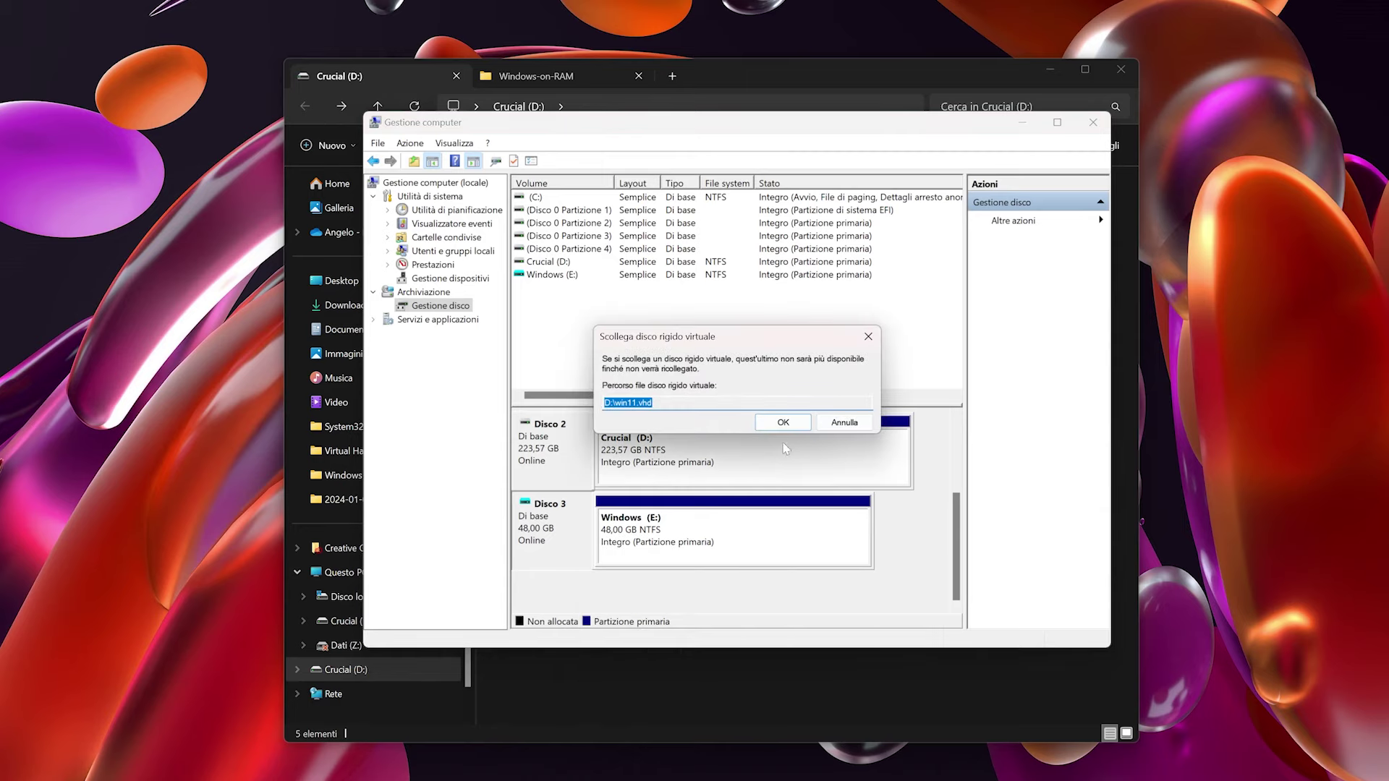
click(787, 420)
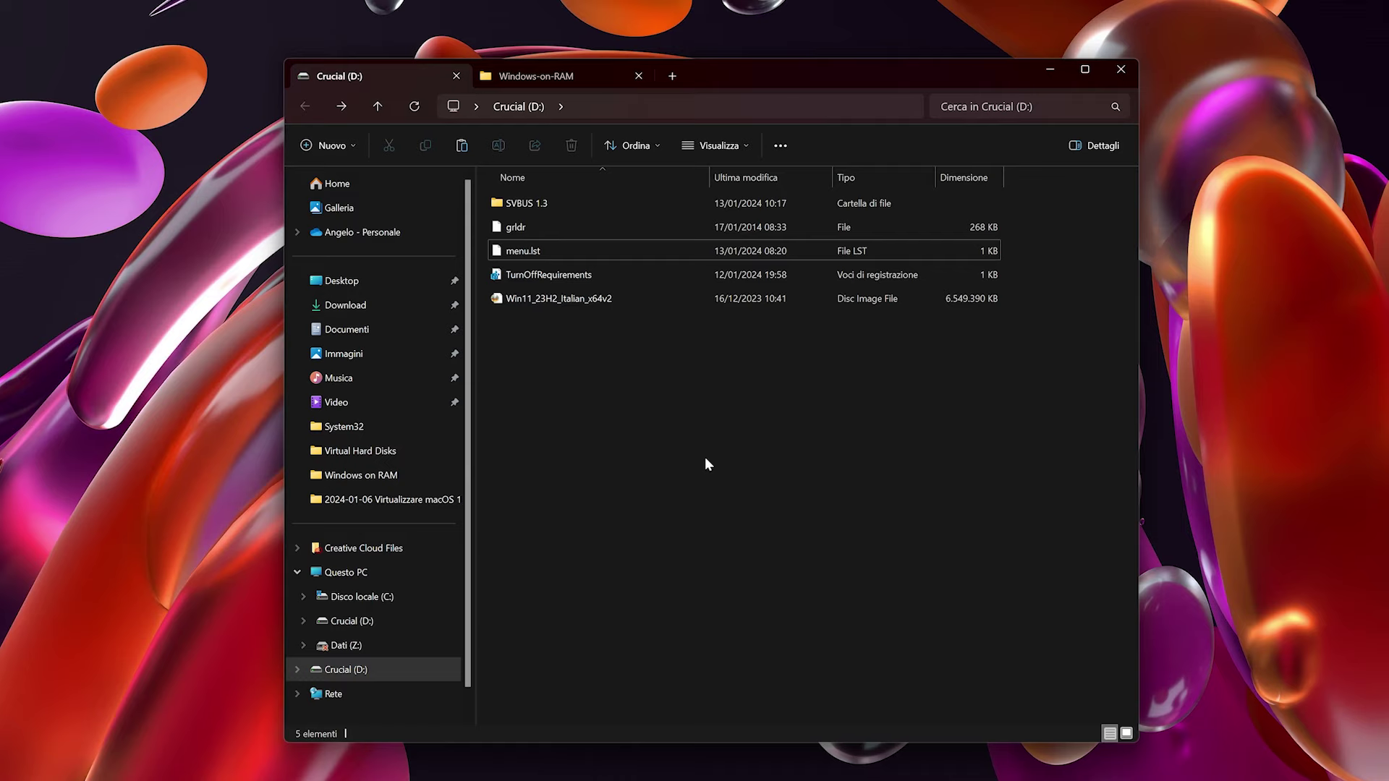
Open menu.lst from the Crucial (D:) drive in Notepad (Blocco note)
click(557, 251)
right_click(557, 250)
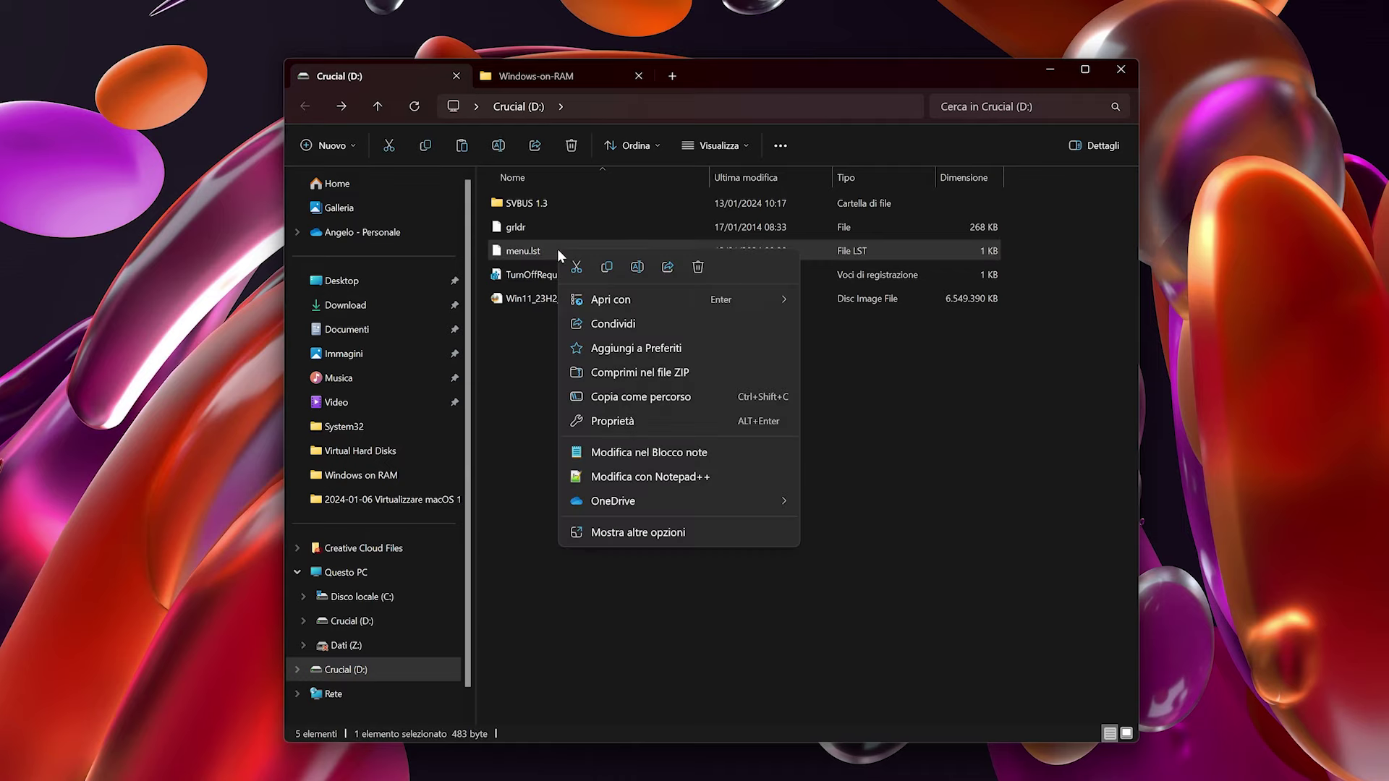
mouse_move(680, 304)
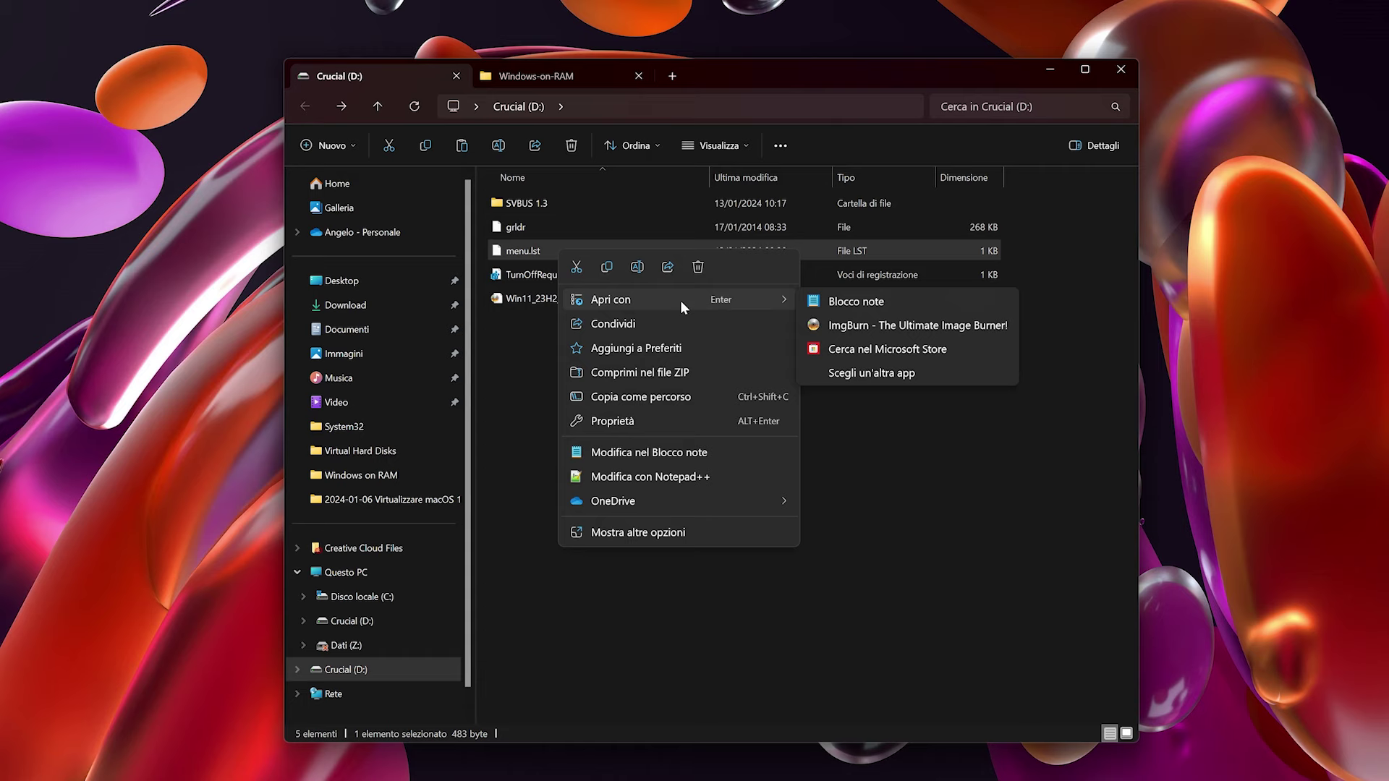
click(836, 301)
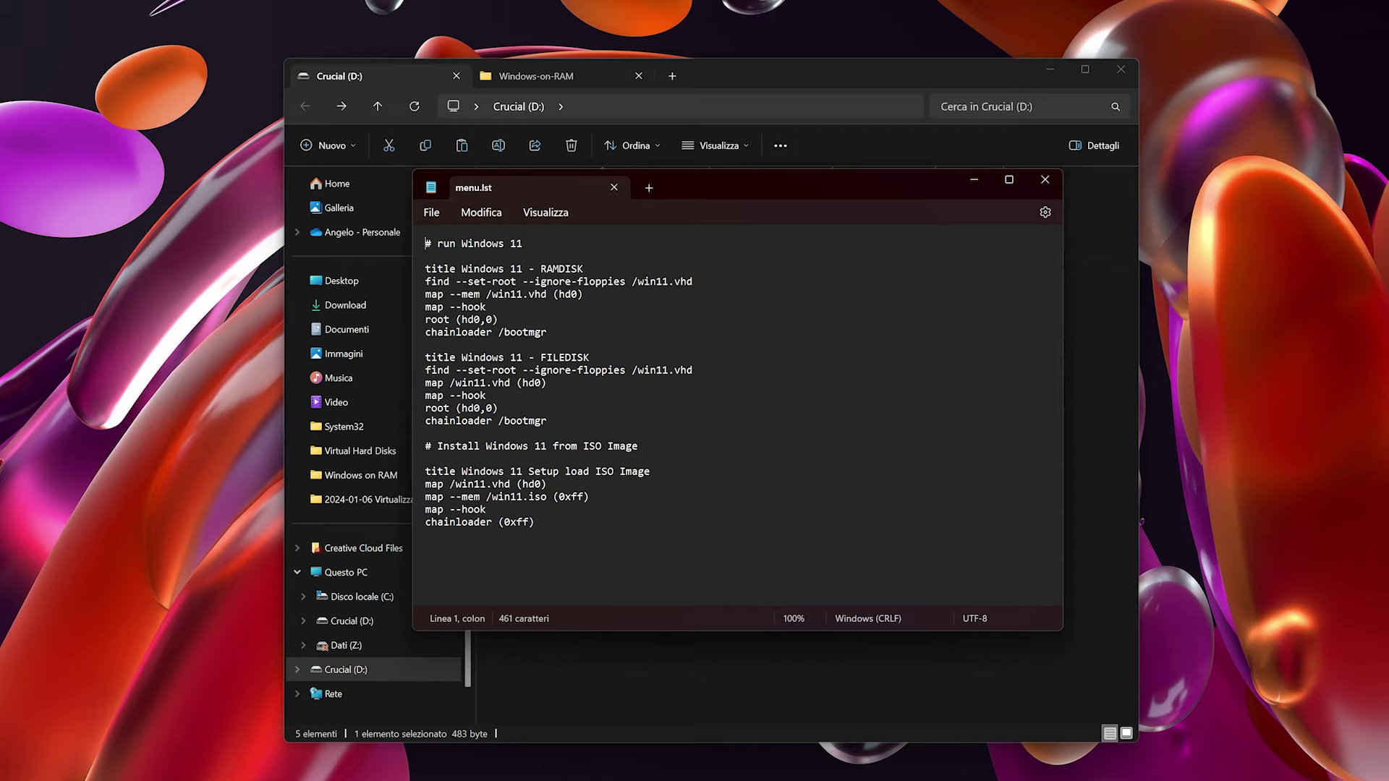
Examine the RAMDISK, FILEDISK and Windows 11 Setup load ISO Image boot entries in menu.lst
key(shift+Down)
key(shift+Down)
key(shift+Down)
key(shift+Down)
key(shift+Down)
key(shift+Down)
key(shift+Down)
key(shift+End)
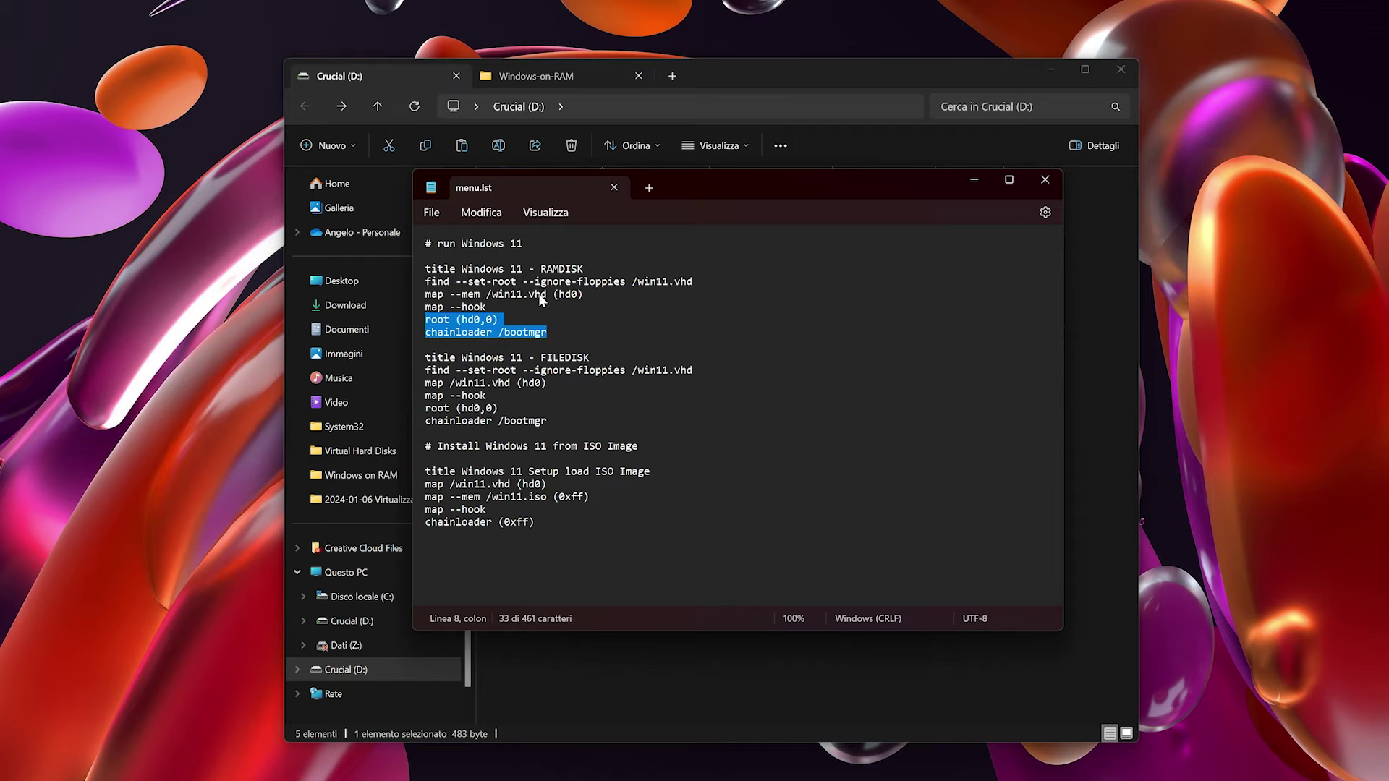
drag(548, 421, 399, 357)
drag(536, 523, 376, 450)
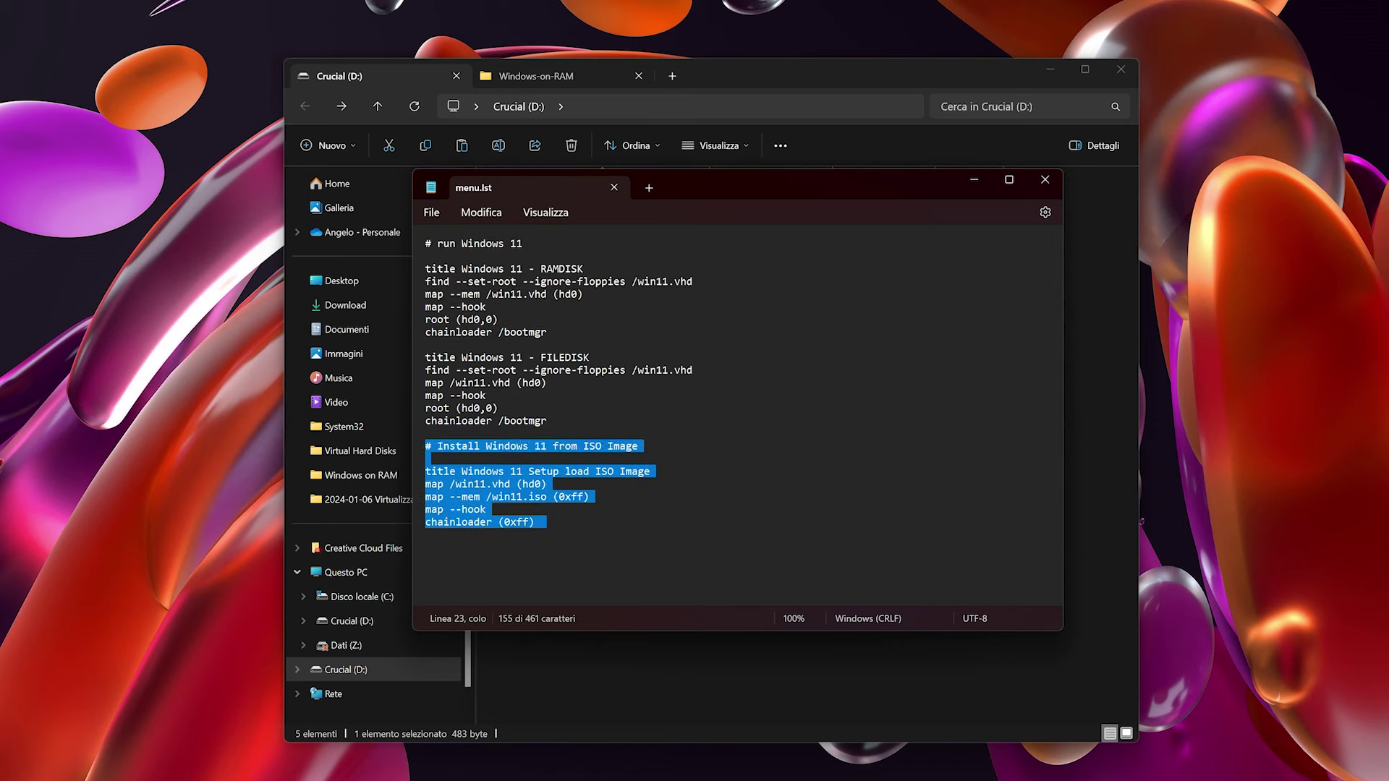
click(414, 263)
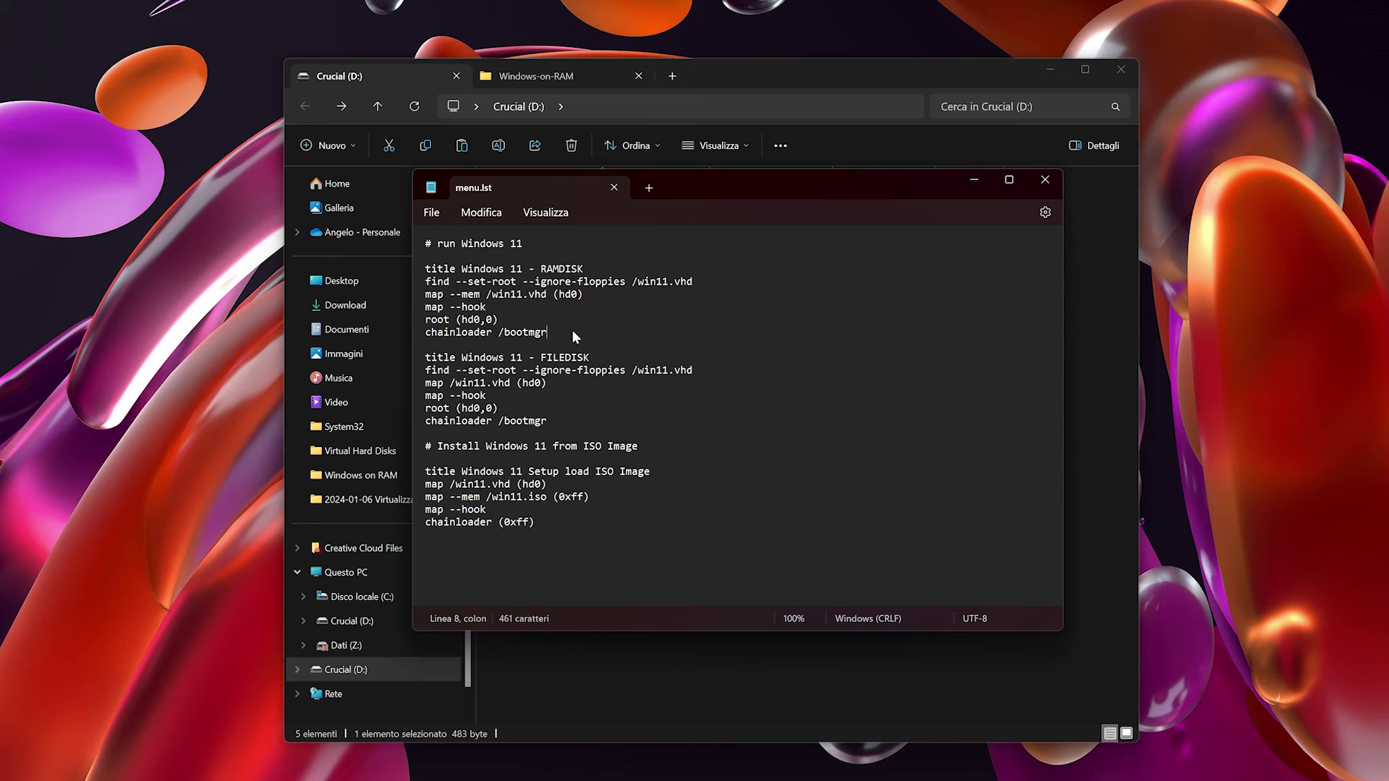
key(shift+Down)
key(shift+Down)
key(shift+Down)
key(shift+Down)
key(shift+Down)
key(shift+End)
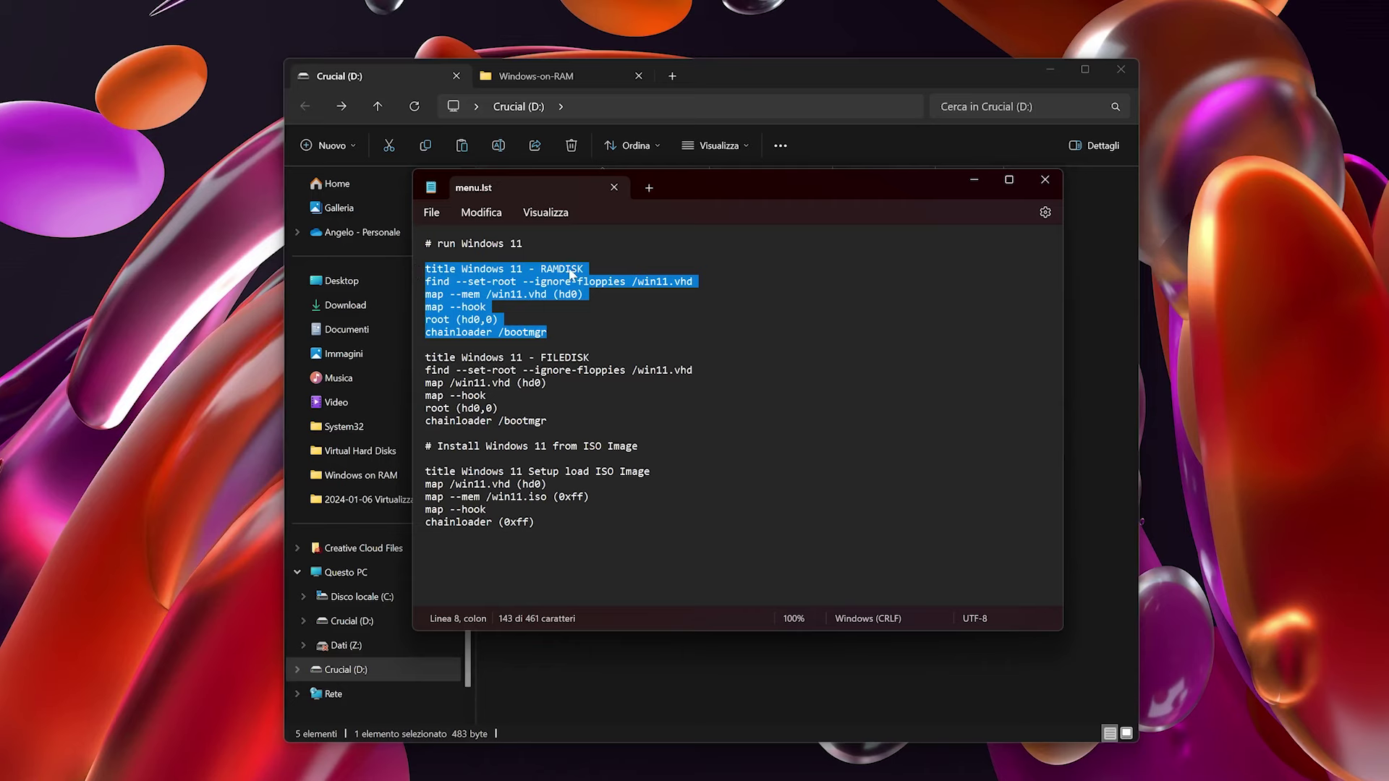
drag(548, 421, 421, 358)
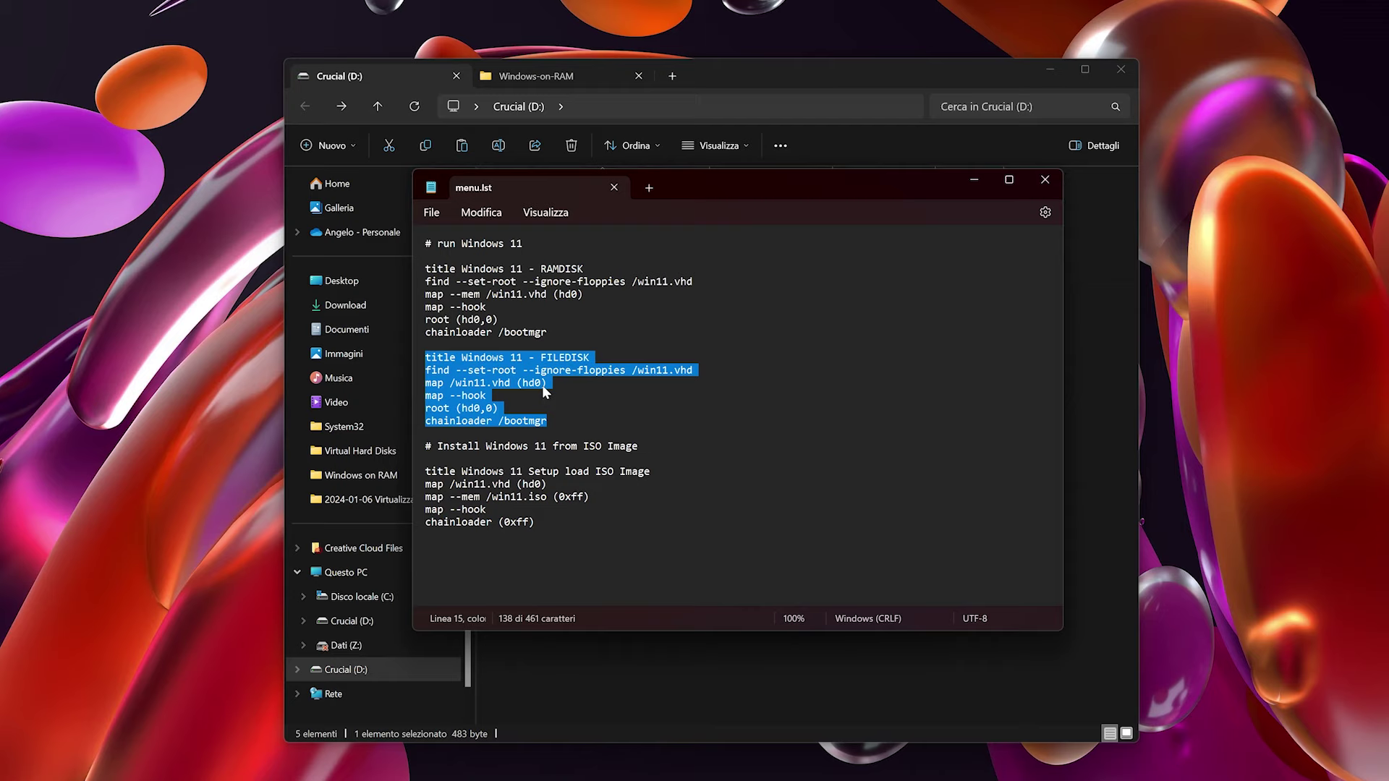
drag(546, 522, 367, 448)
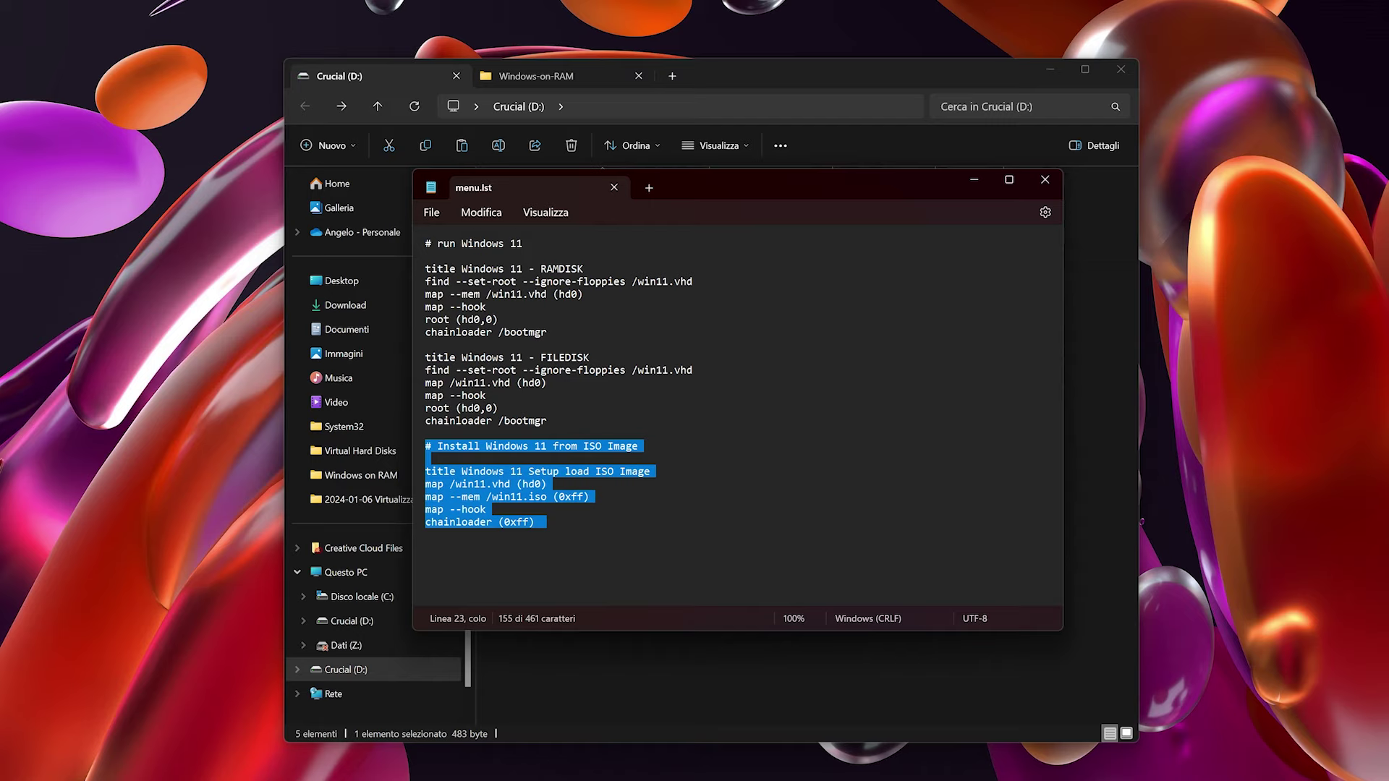
Check the VHD and ISO file names referenced by the boot entries in menu.lst, and close the file
double_click(507, 293)
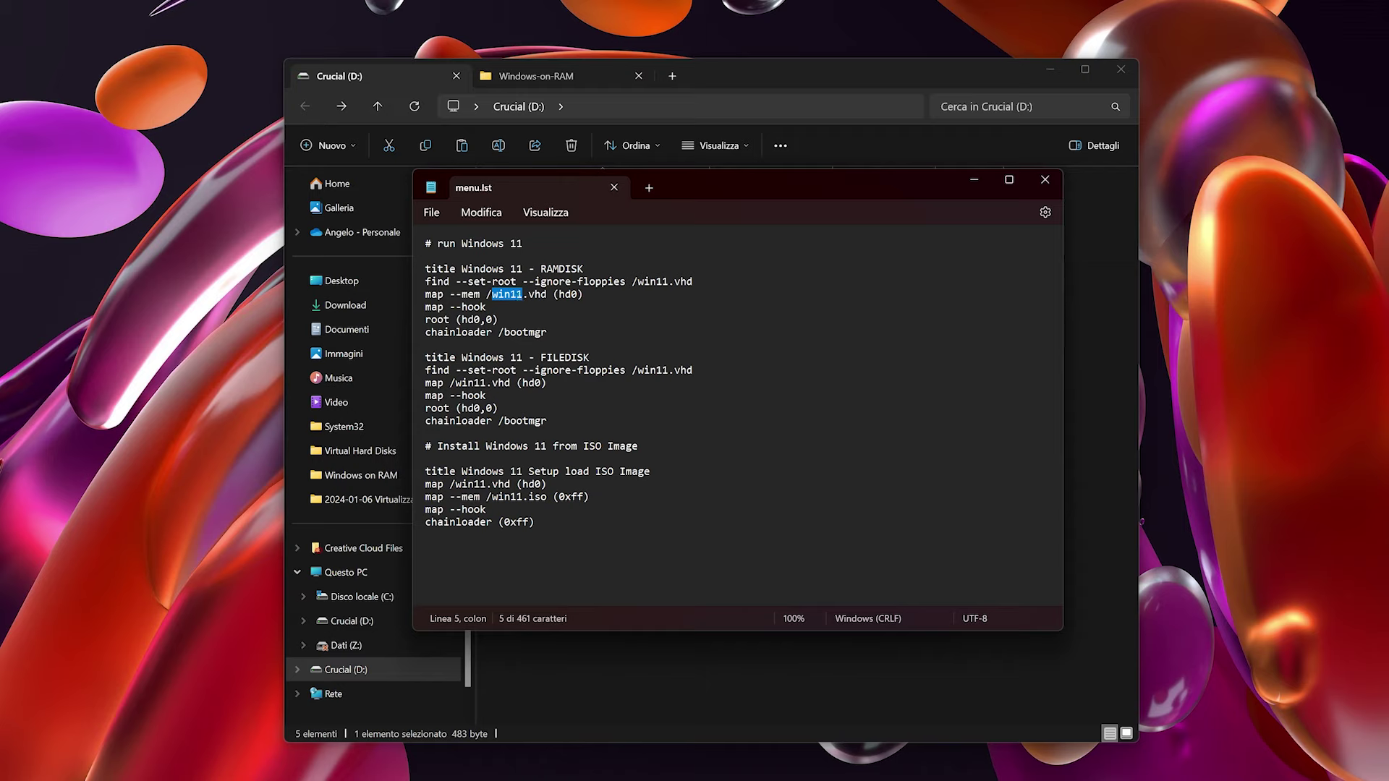
drag(631, 281, 694, 282)
click(692, 282)
click(547, 522)
drag(547, 521, 419, 454)
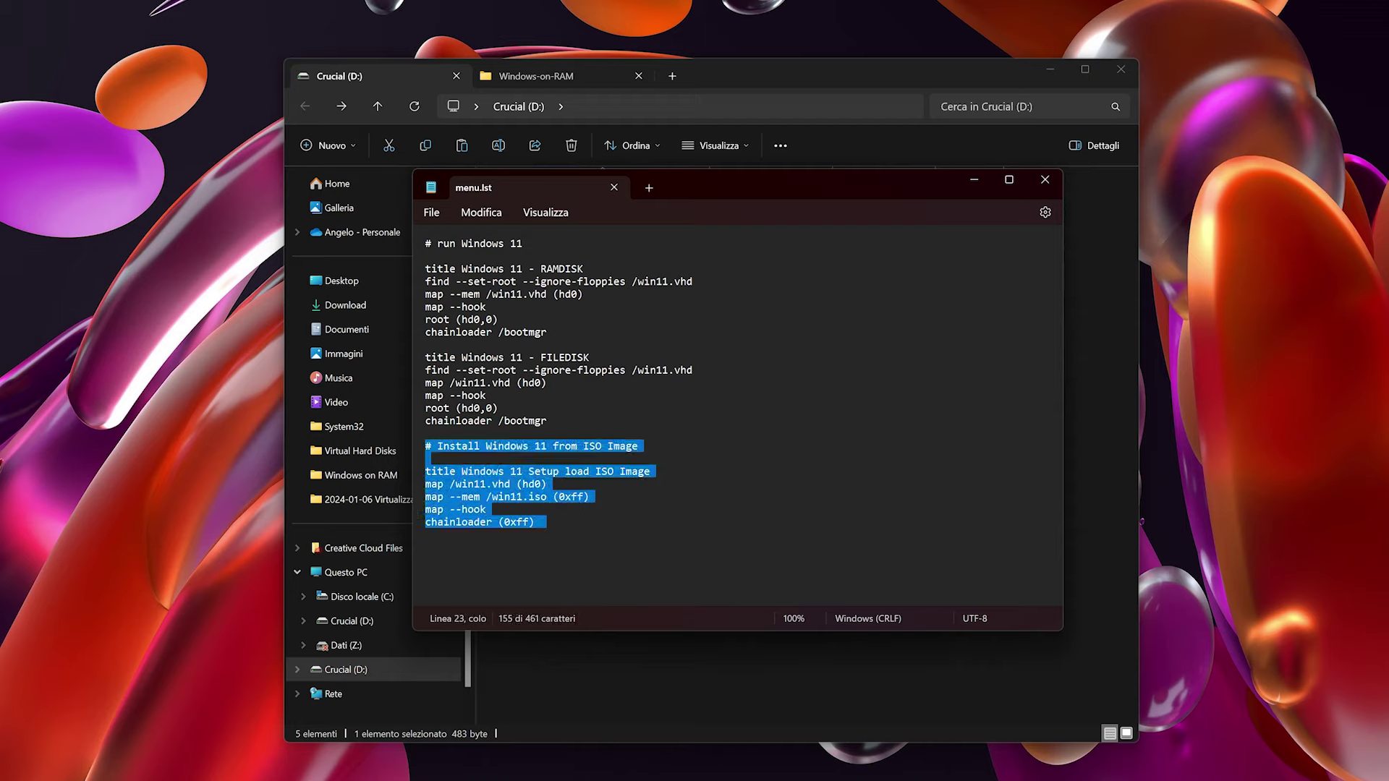
double_click(510, 499)
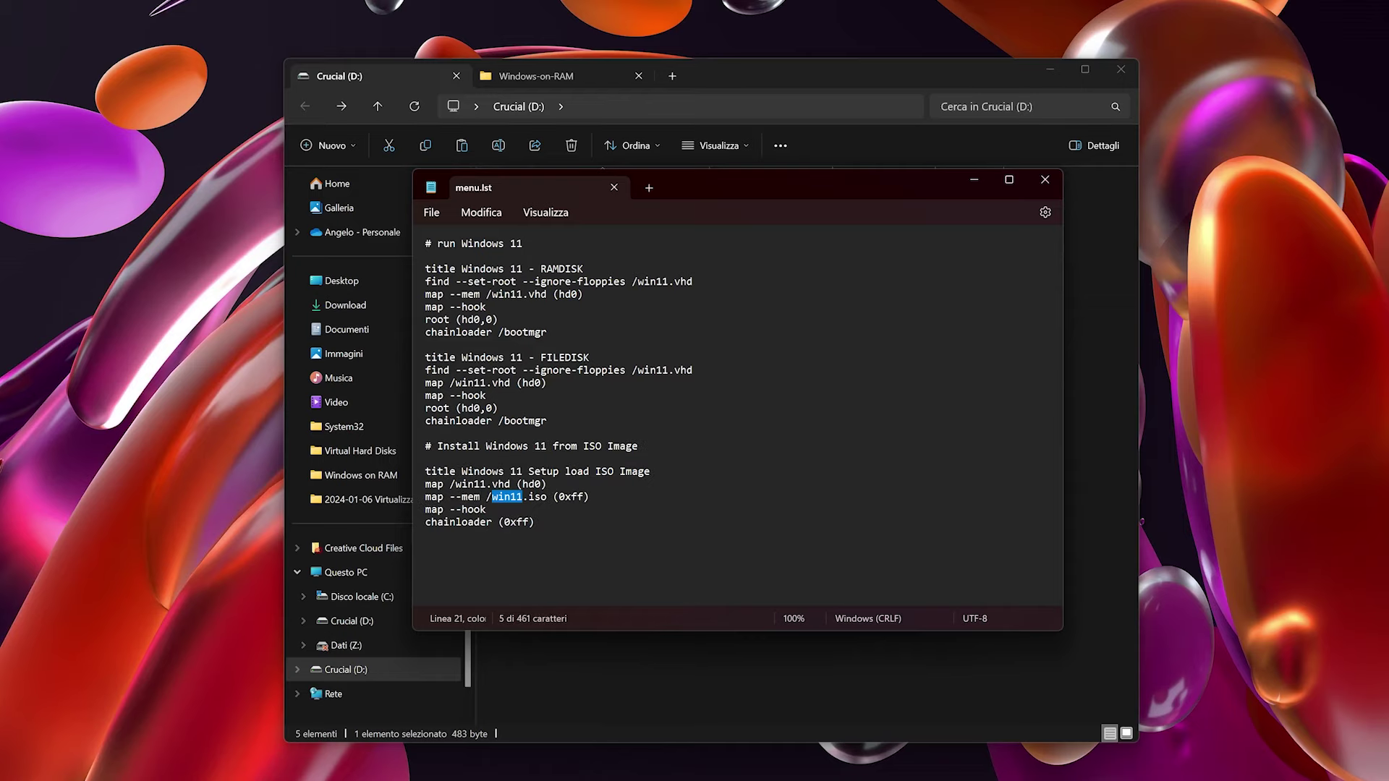
key(alt+F4)
click(687, 492)
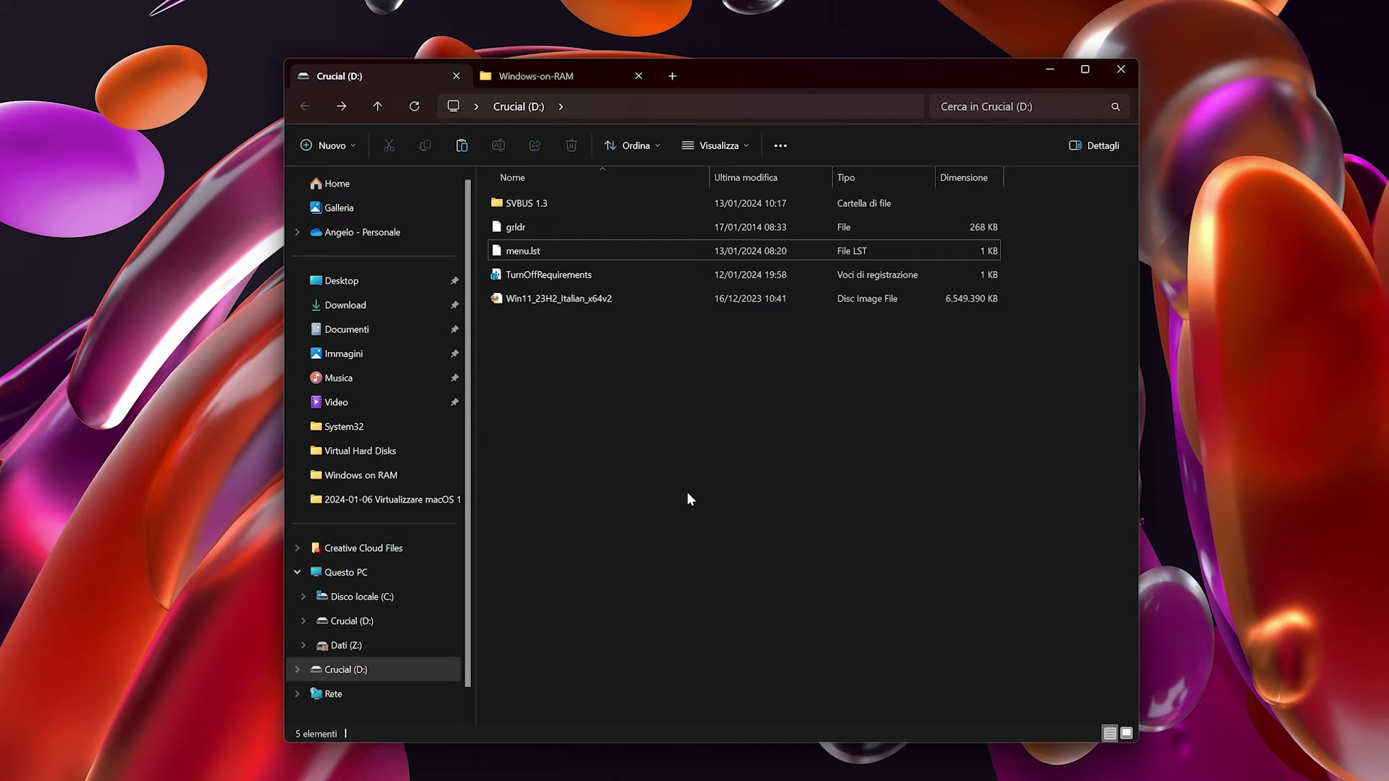
Rename the Win11_23H2_Italian_x64v2 disc image on the Crucial (D:) drive to win11
click(576, 299)
key(F2)
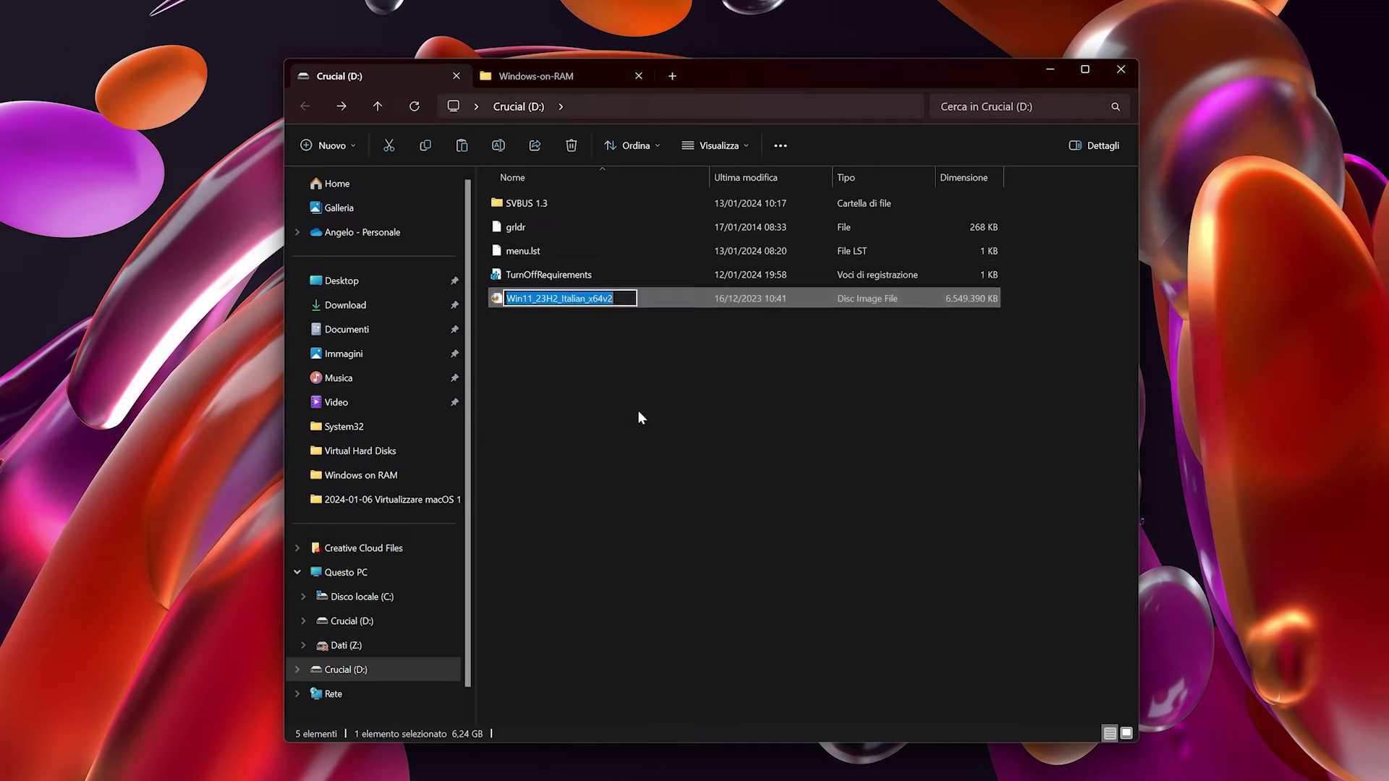
text(win11)
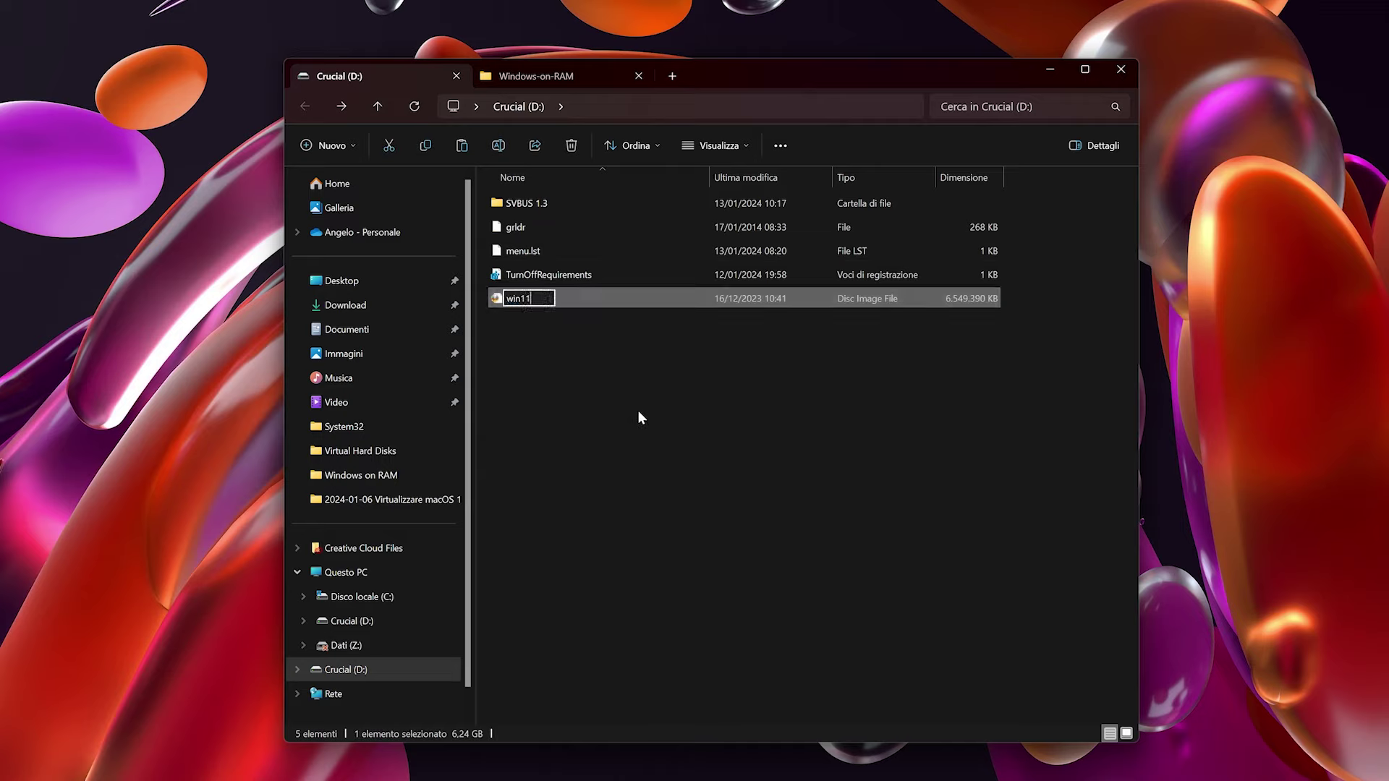
key(Return)
click(654, 412)
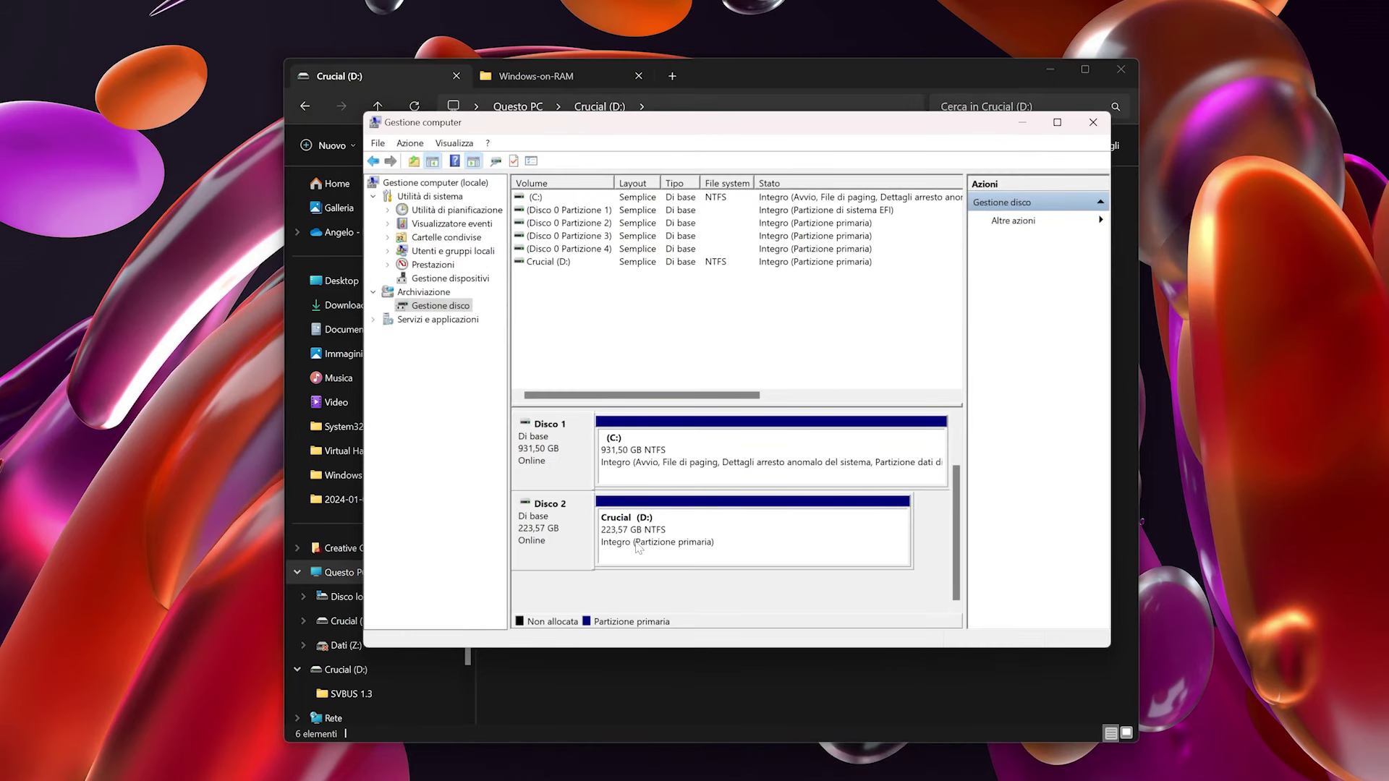
Take Disco 2, the Crucial (D:) drive, offline in Disk Management (Gestione disco)
right_click(572, 544)
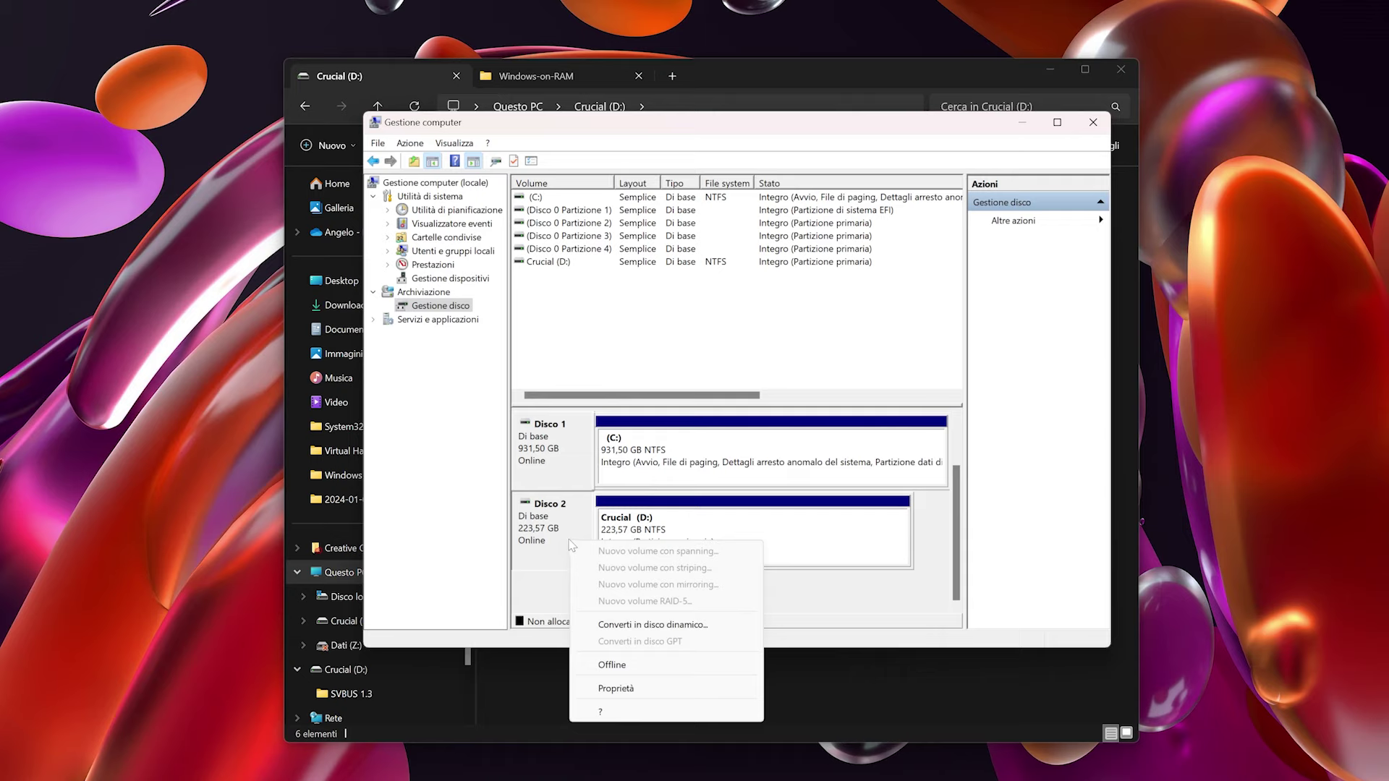
click(629, 665)
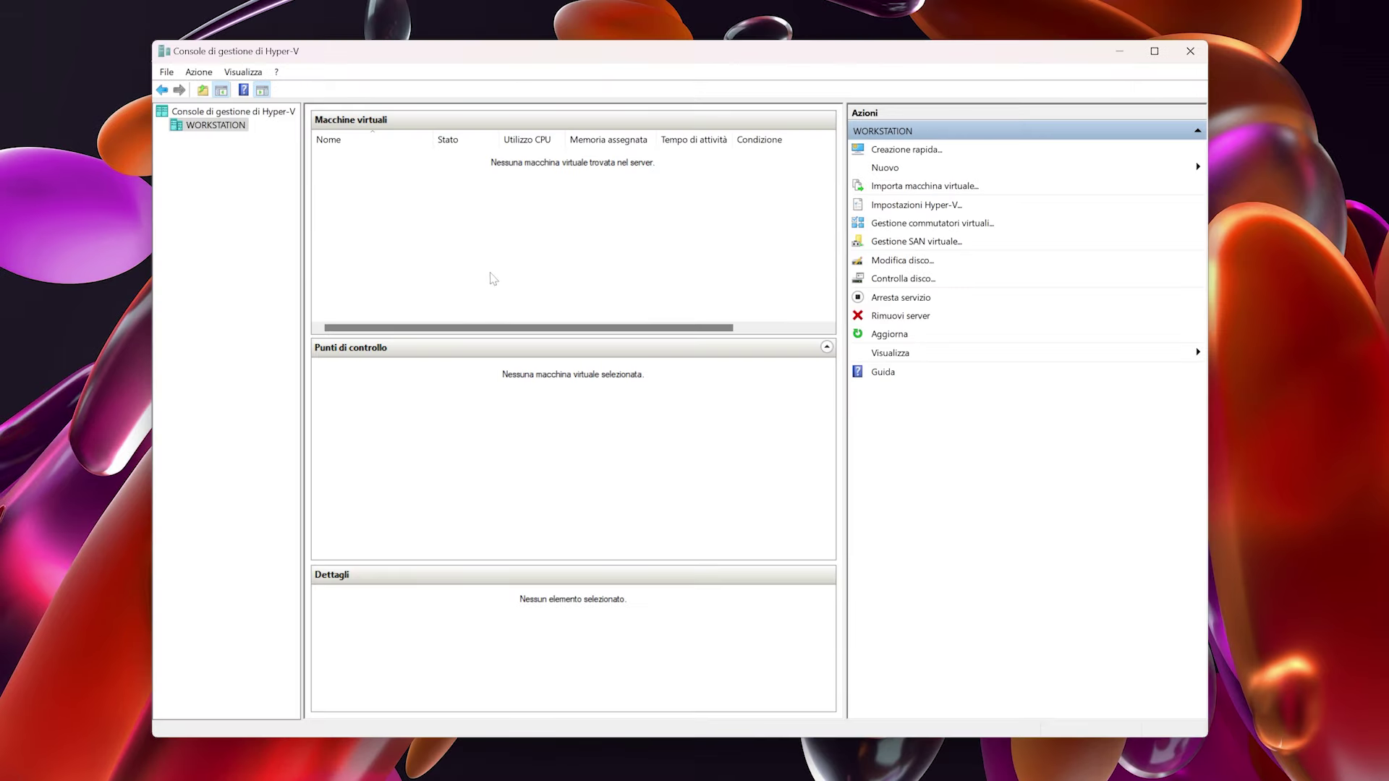
Start creating a new Generation 1 virtual machine named Windows11 in Hyper-V
click(194, 74)
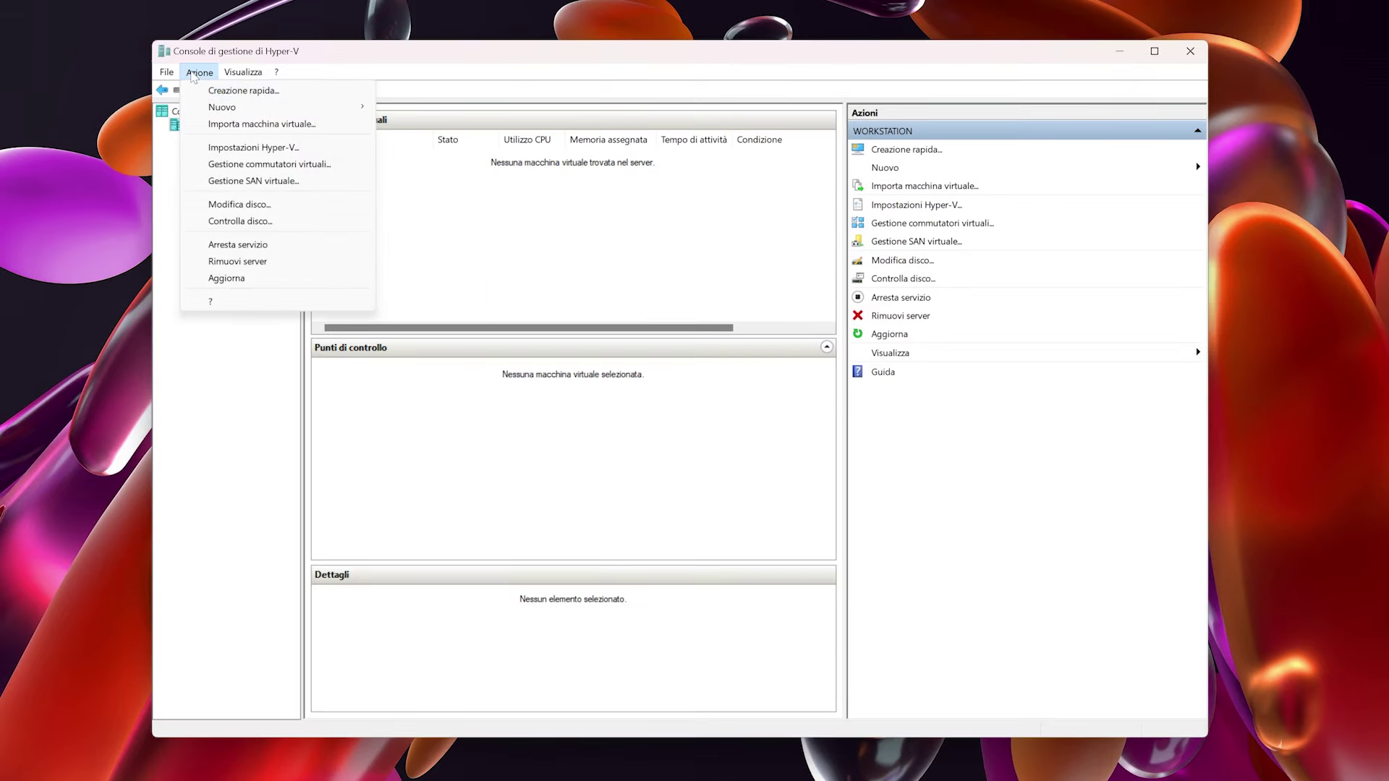
mouse_move(304, 107)
click(432, 107)
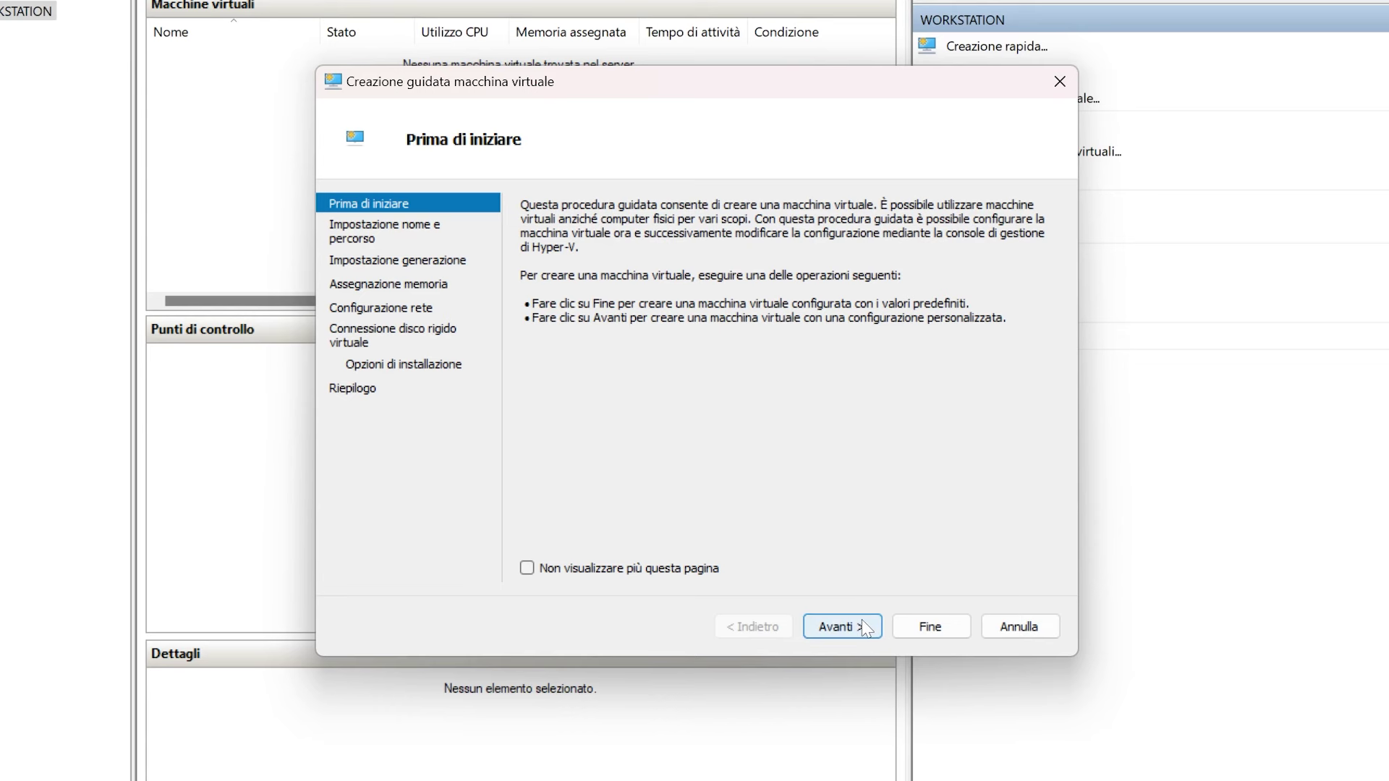
click(798, 555)
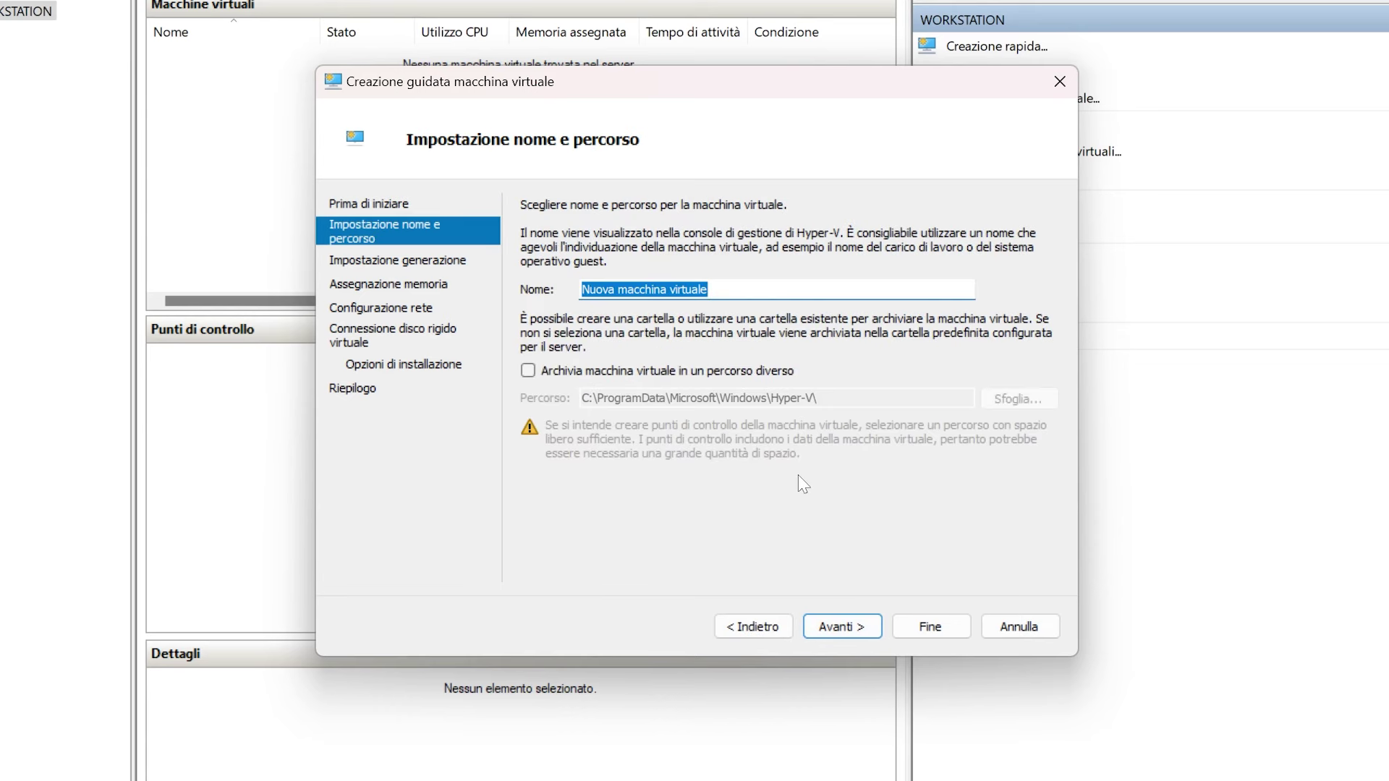
text(Windows11)
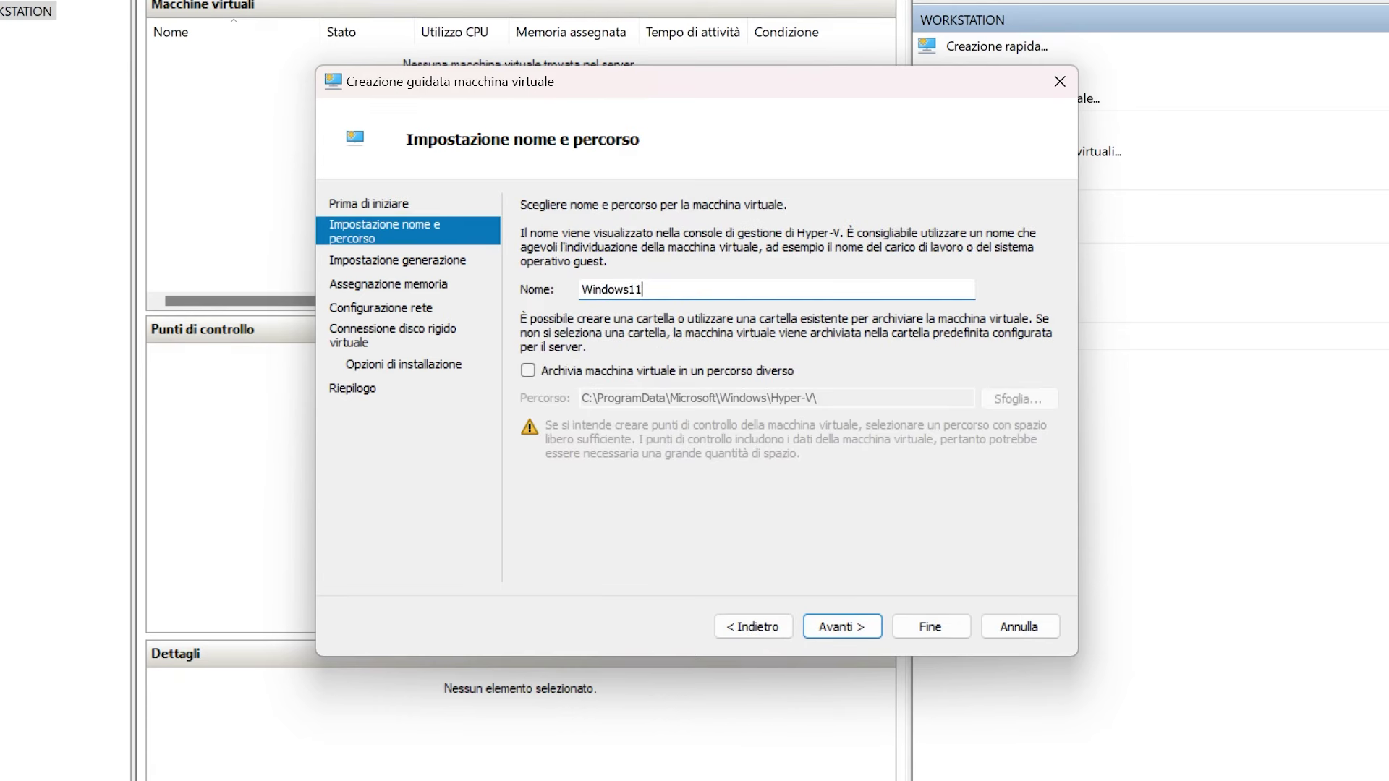
click(845, 628)
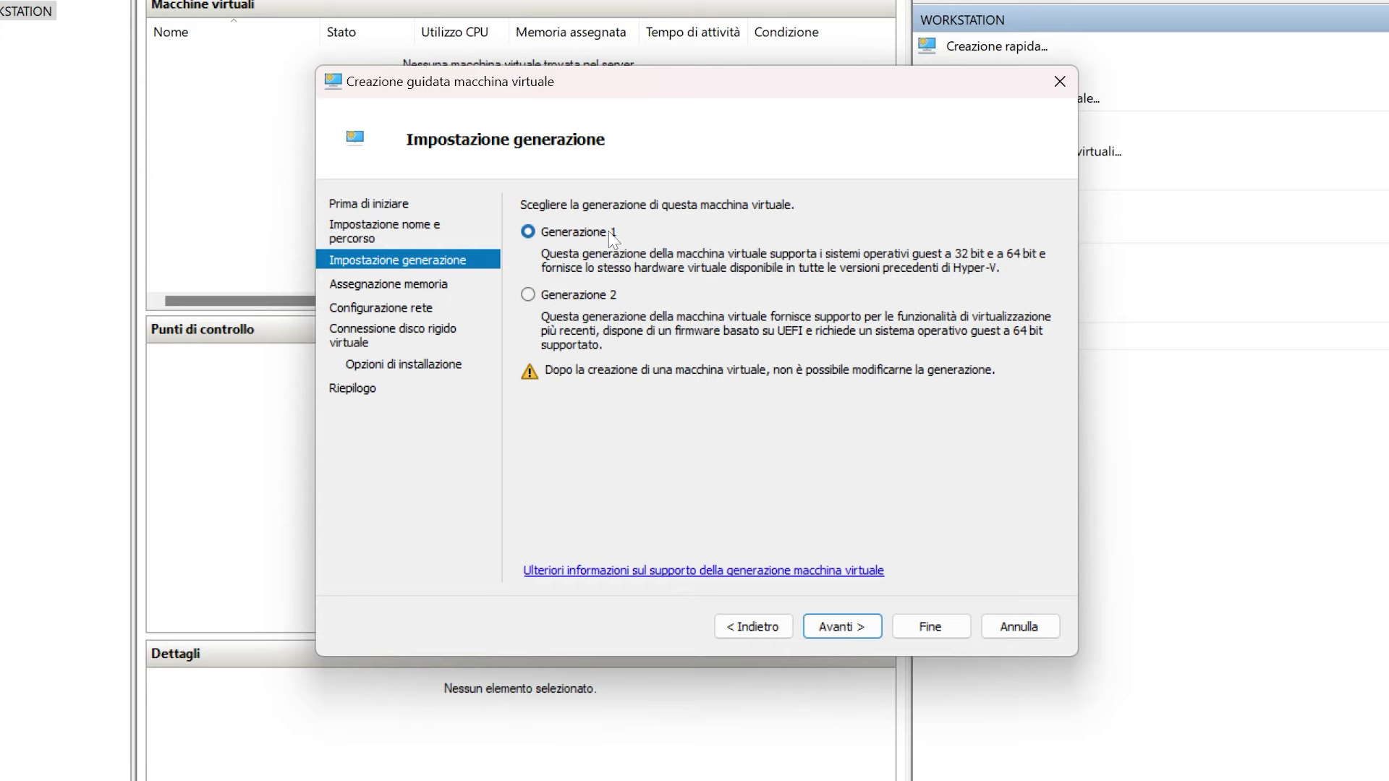
click(851, 632)
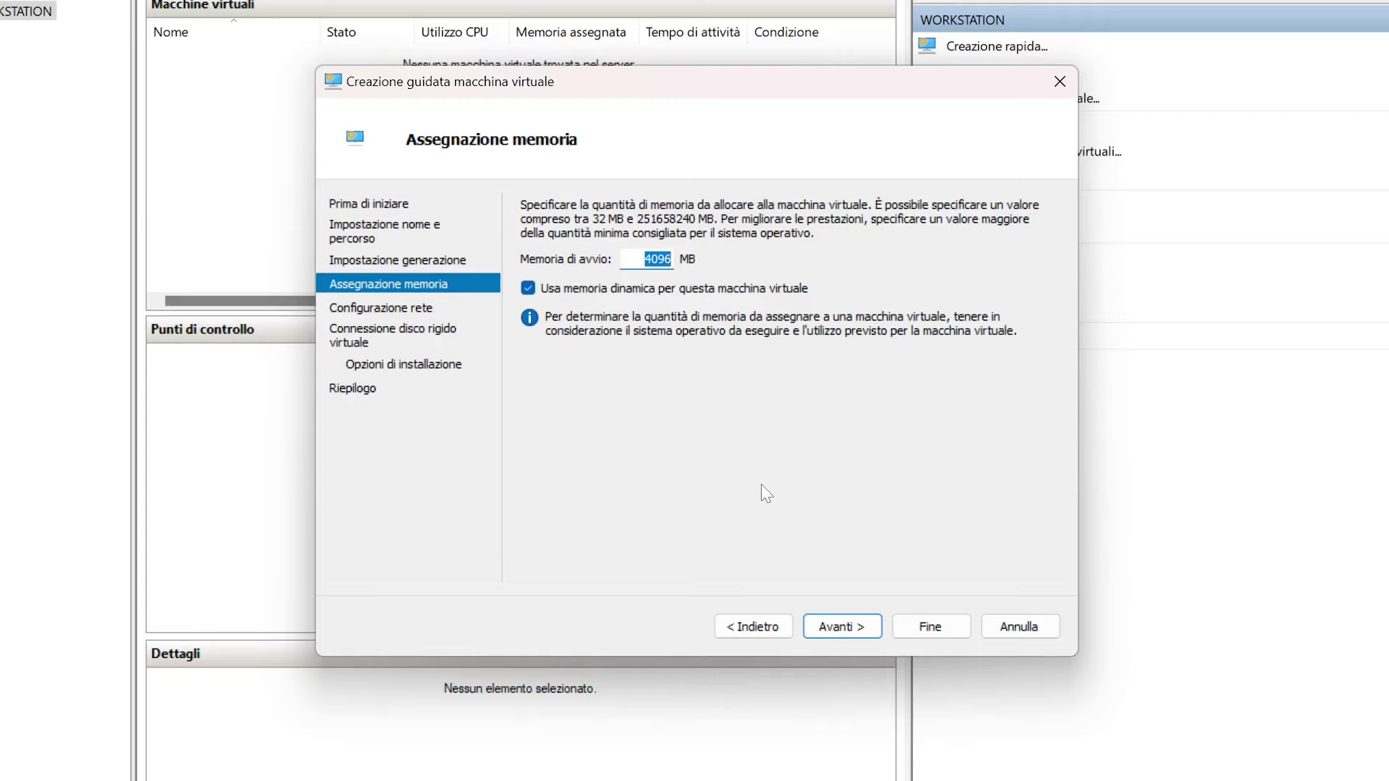
Assign 16384 MB of startup memory to the new virtual machine and leave its network unconnected (Non connessa)
text(16)
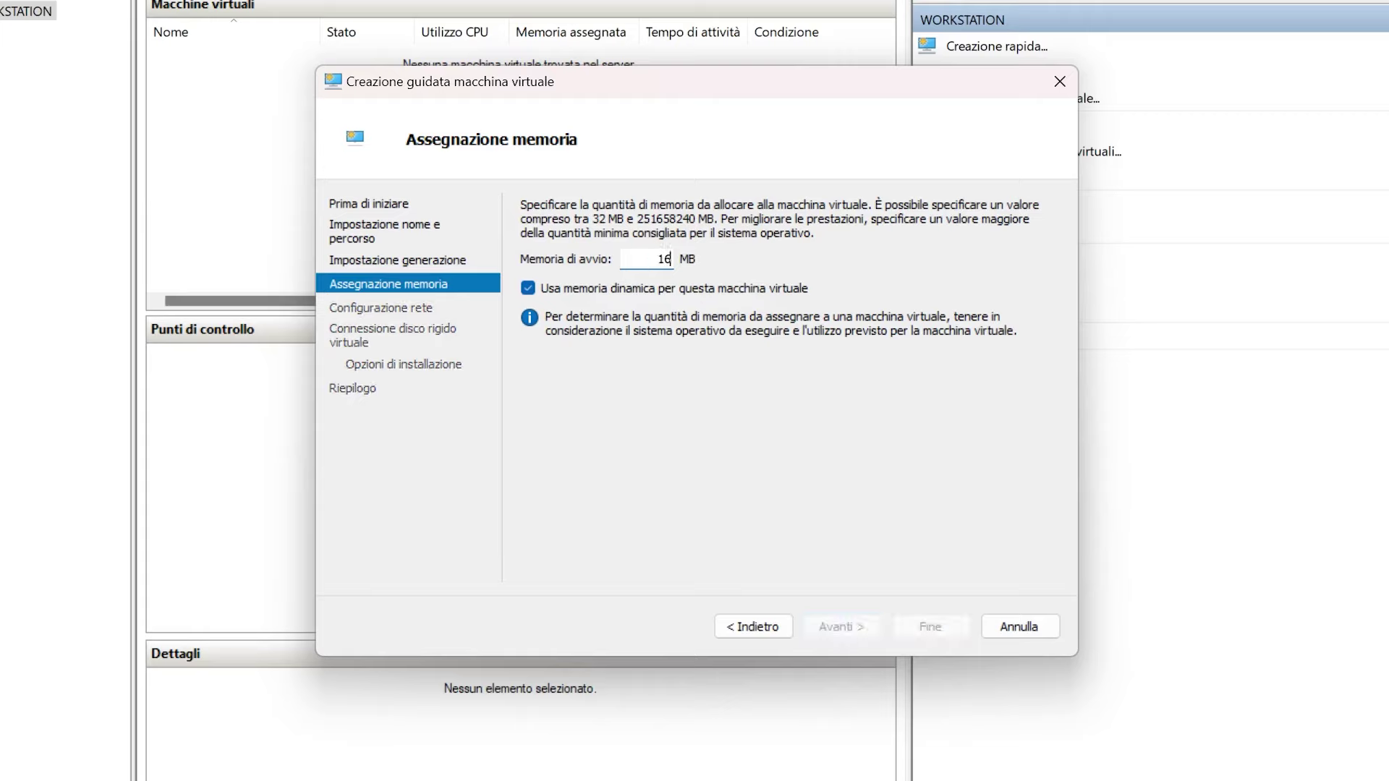
text(384)
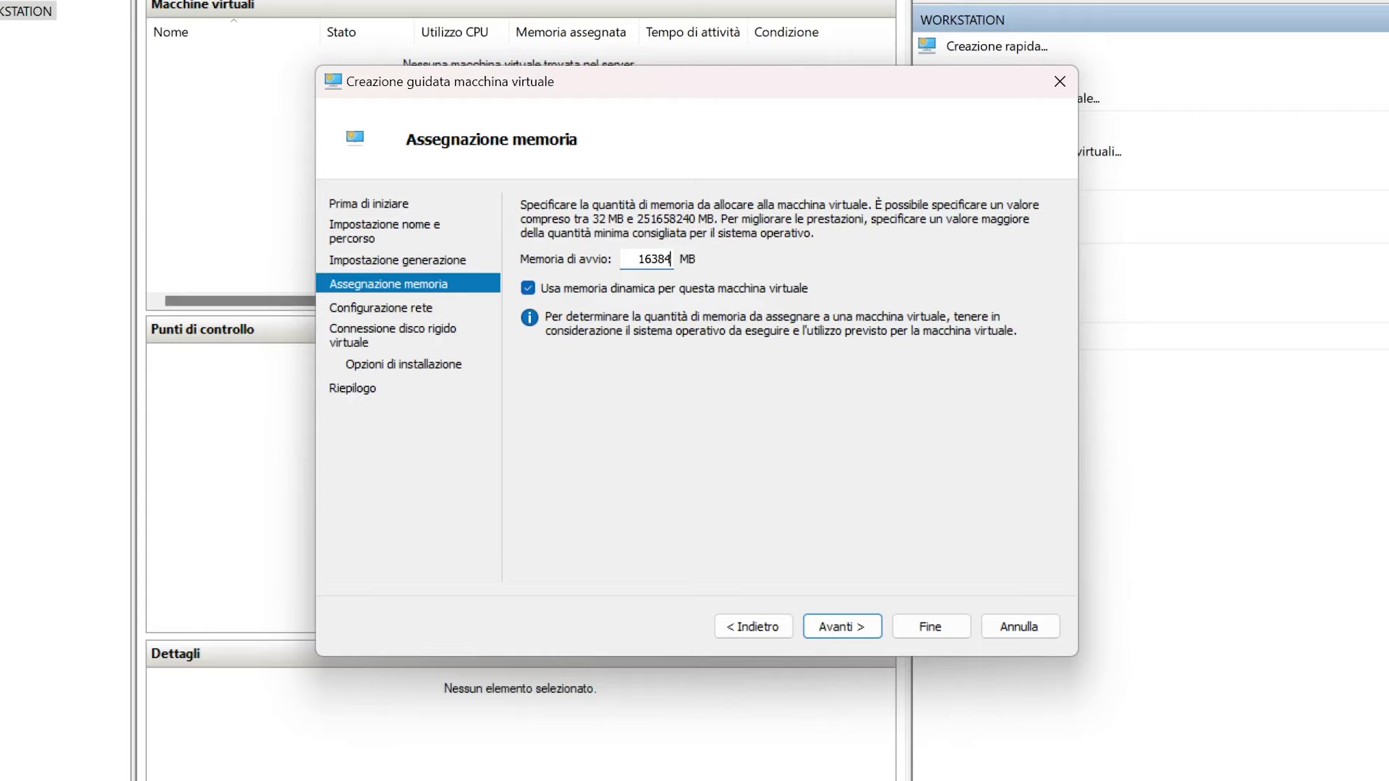
click(839, 627)
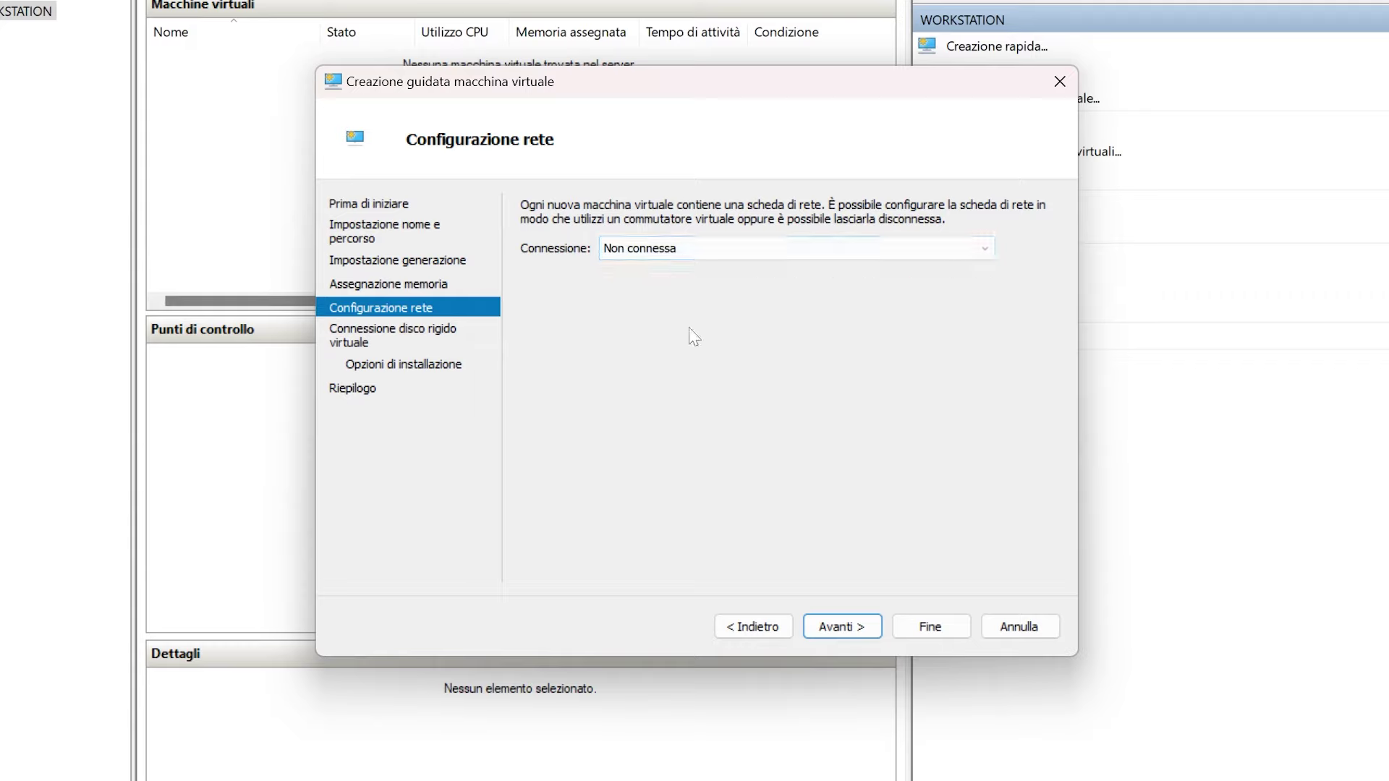
click(870, 631)
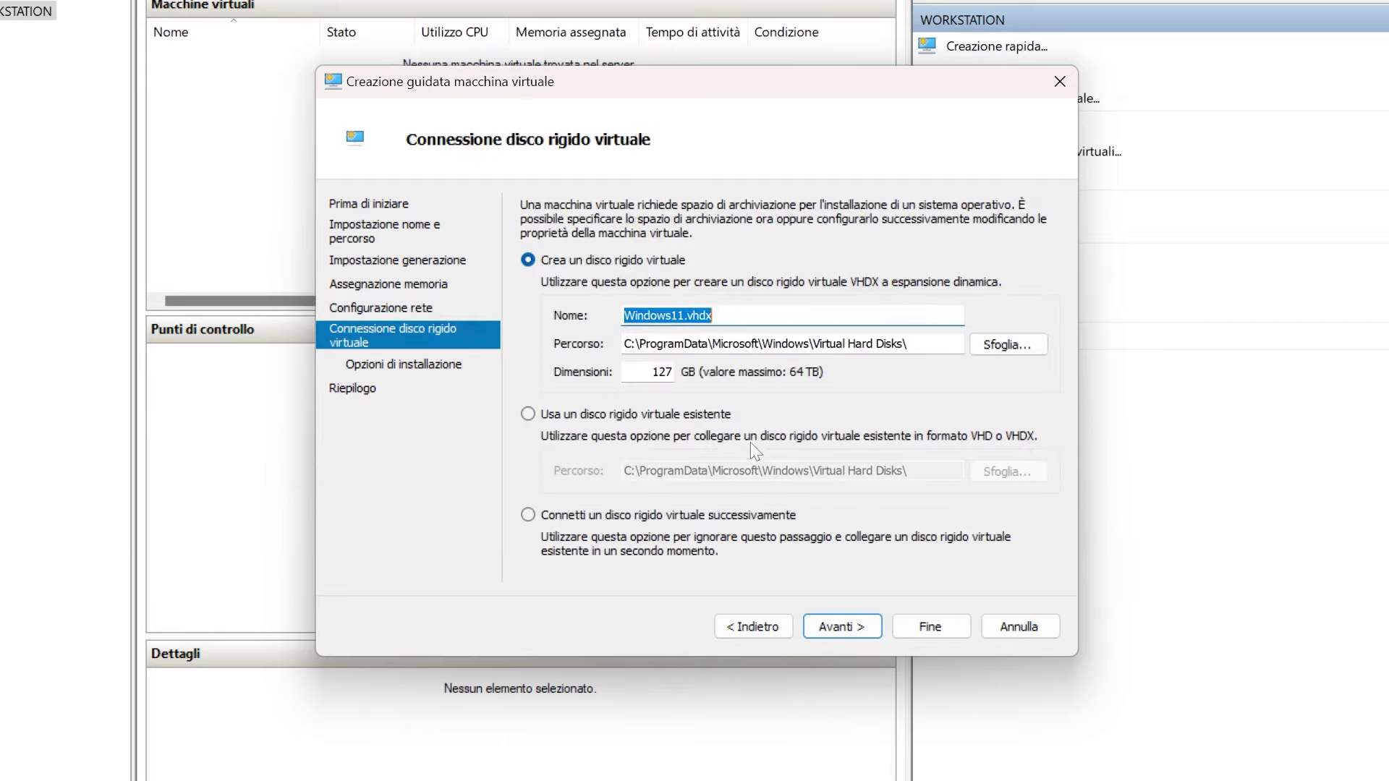
Skip attaching a virtual hard disk to the new virtual machine and complete its creation
click(612, 515)
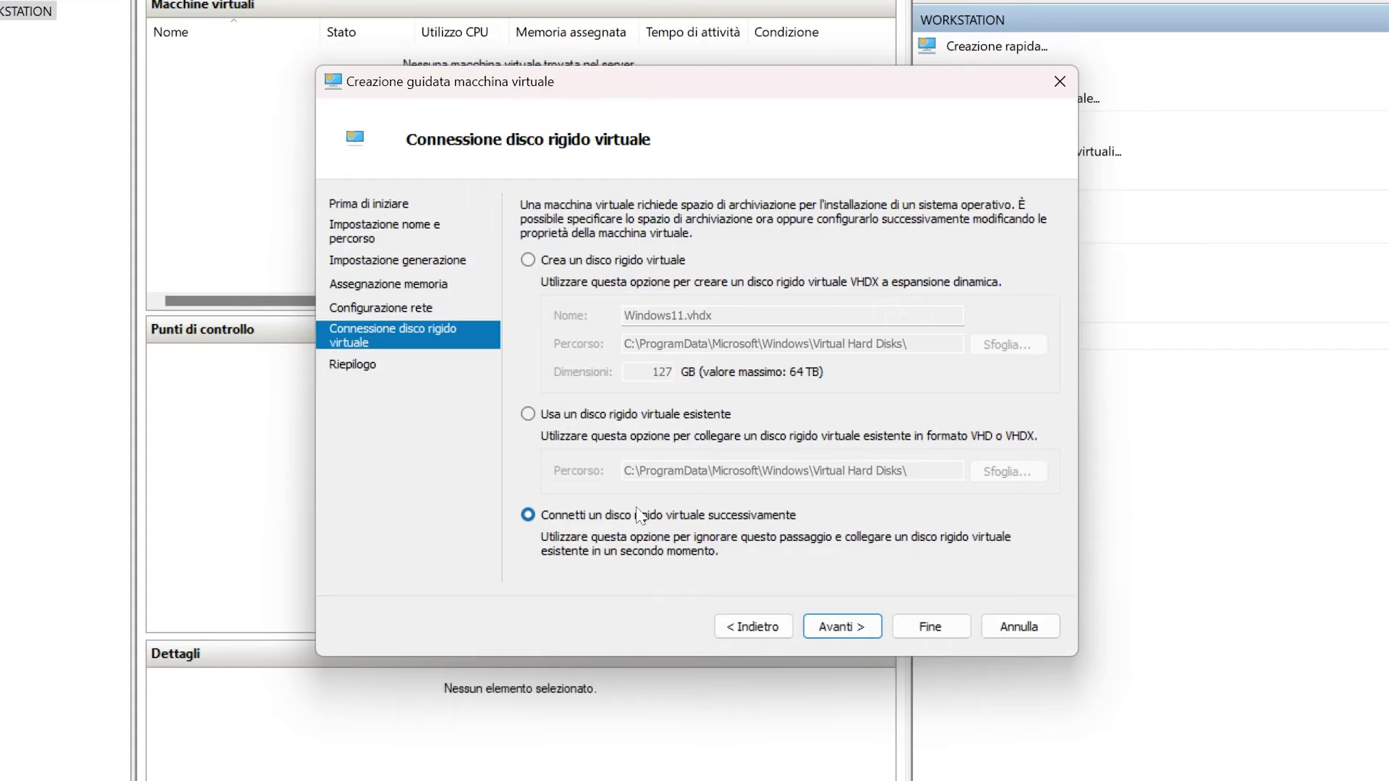
click(840, 626)
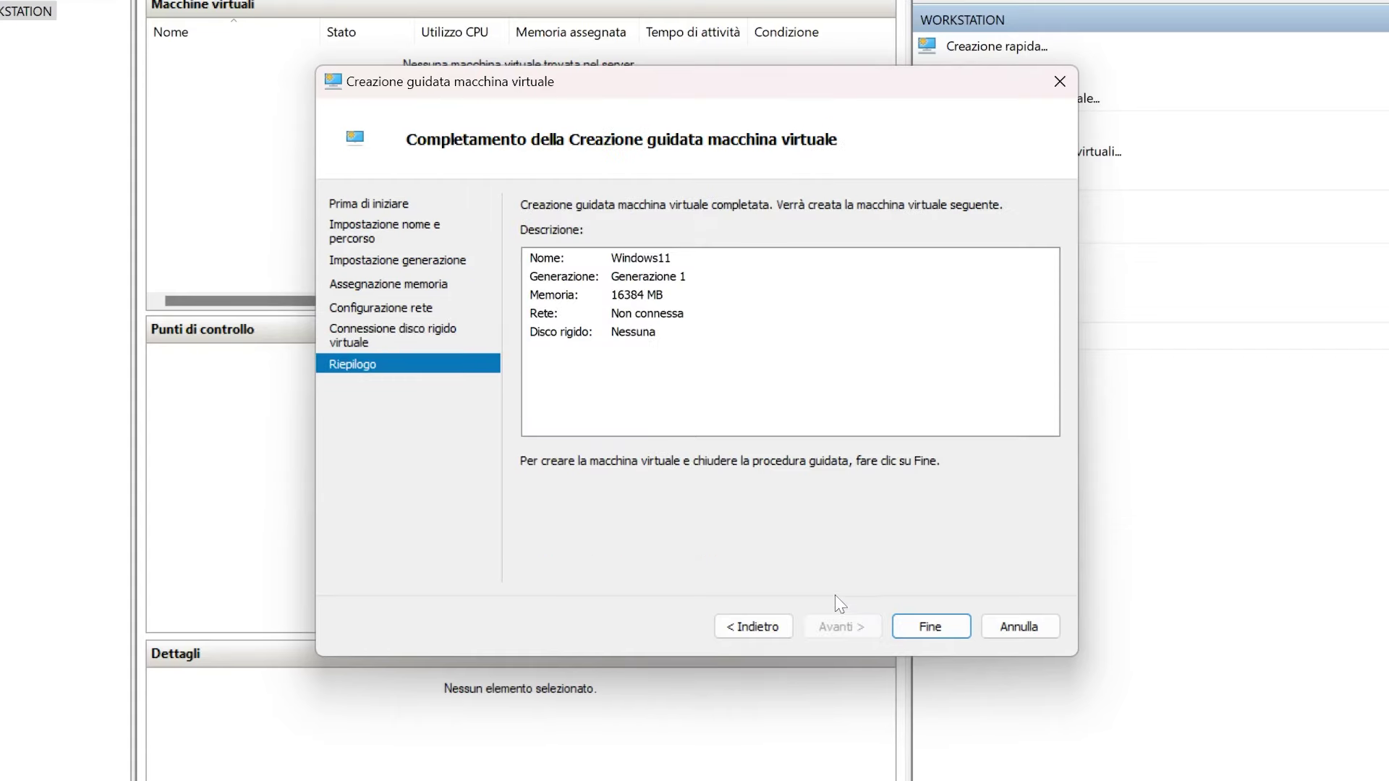
click(917, 623)
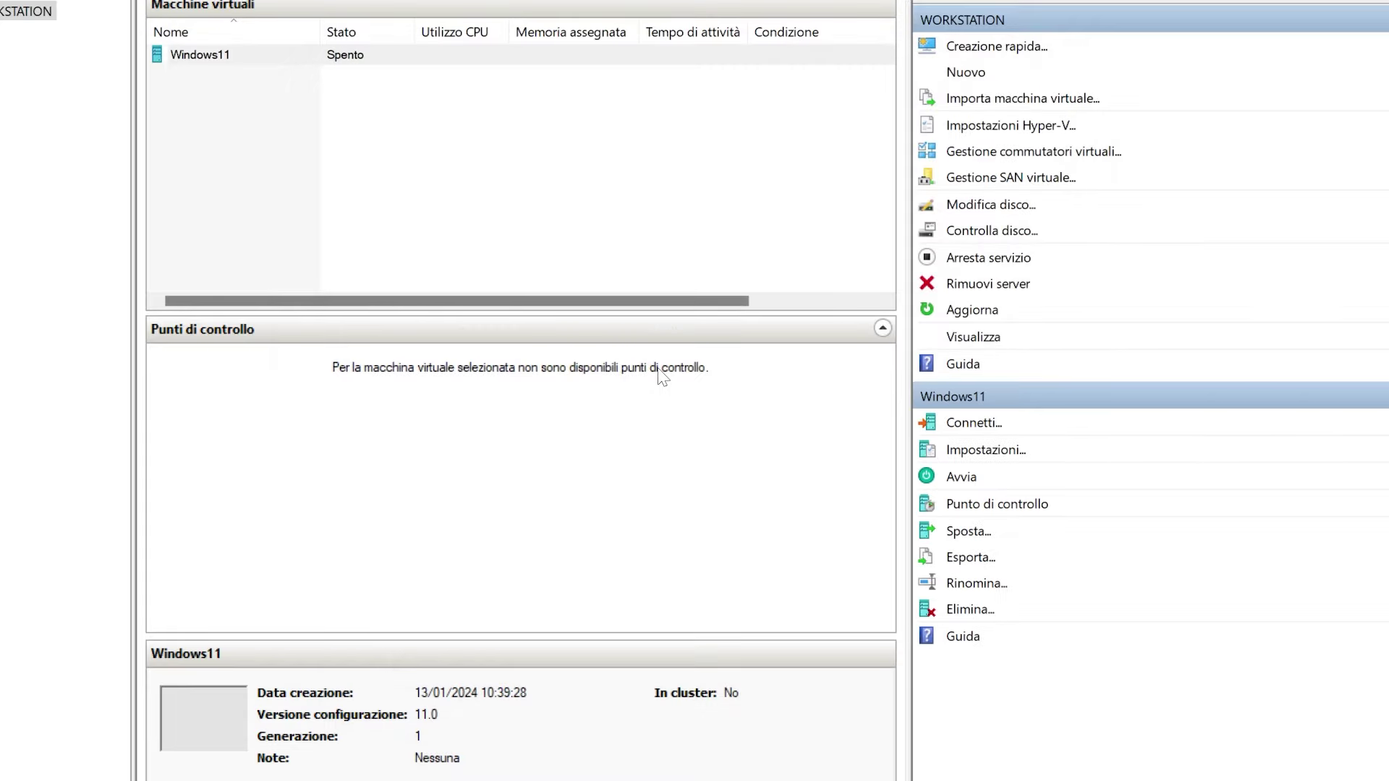
Open the settings of the Windows11 virtual machine and disable its checkpoints (Punti di controllo)
click(322, 89)
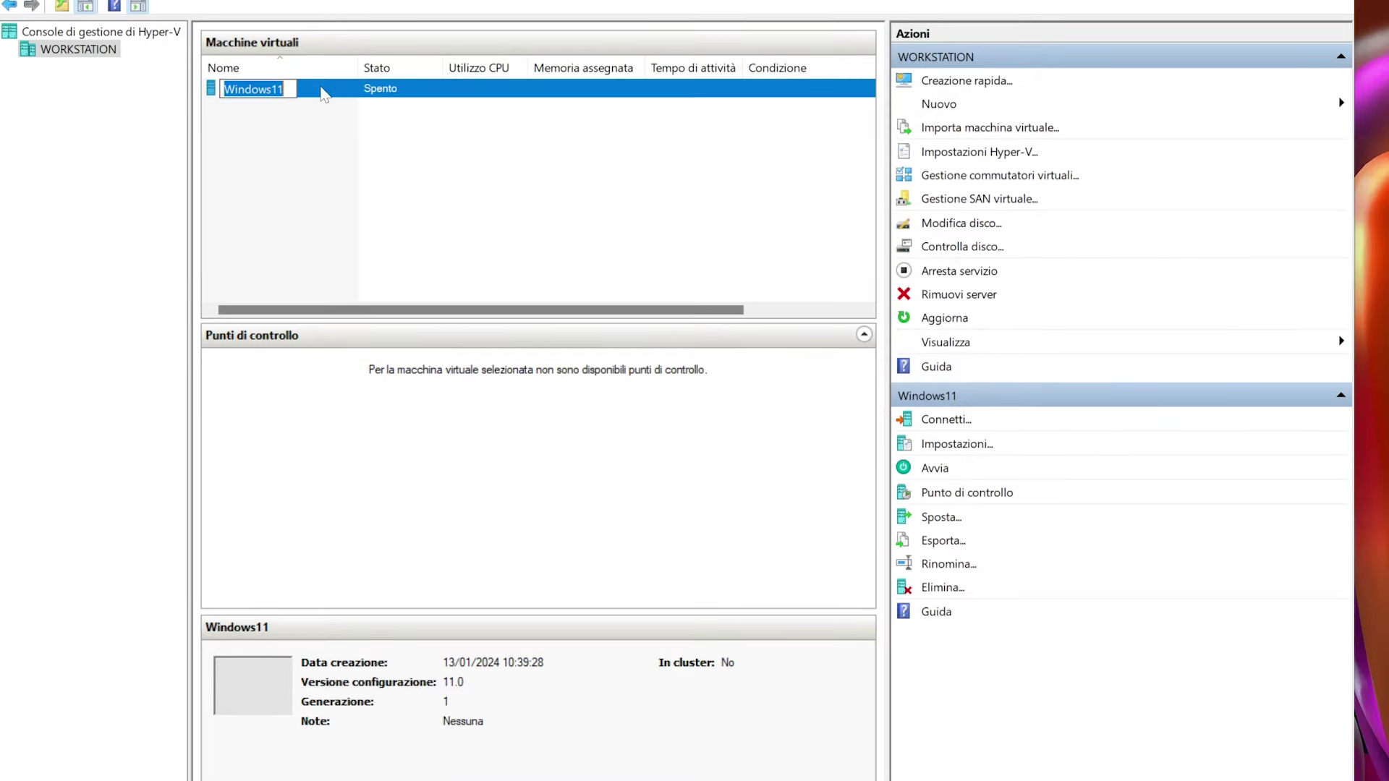
right_click(322, 91)
click(393, 131)
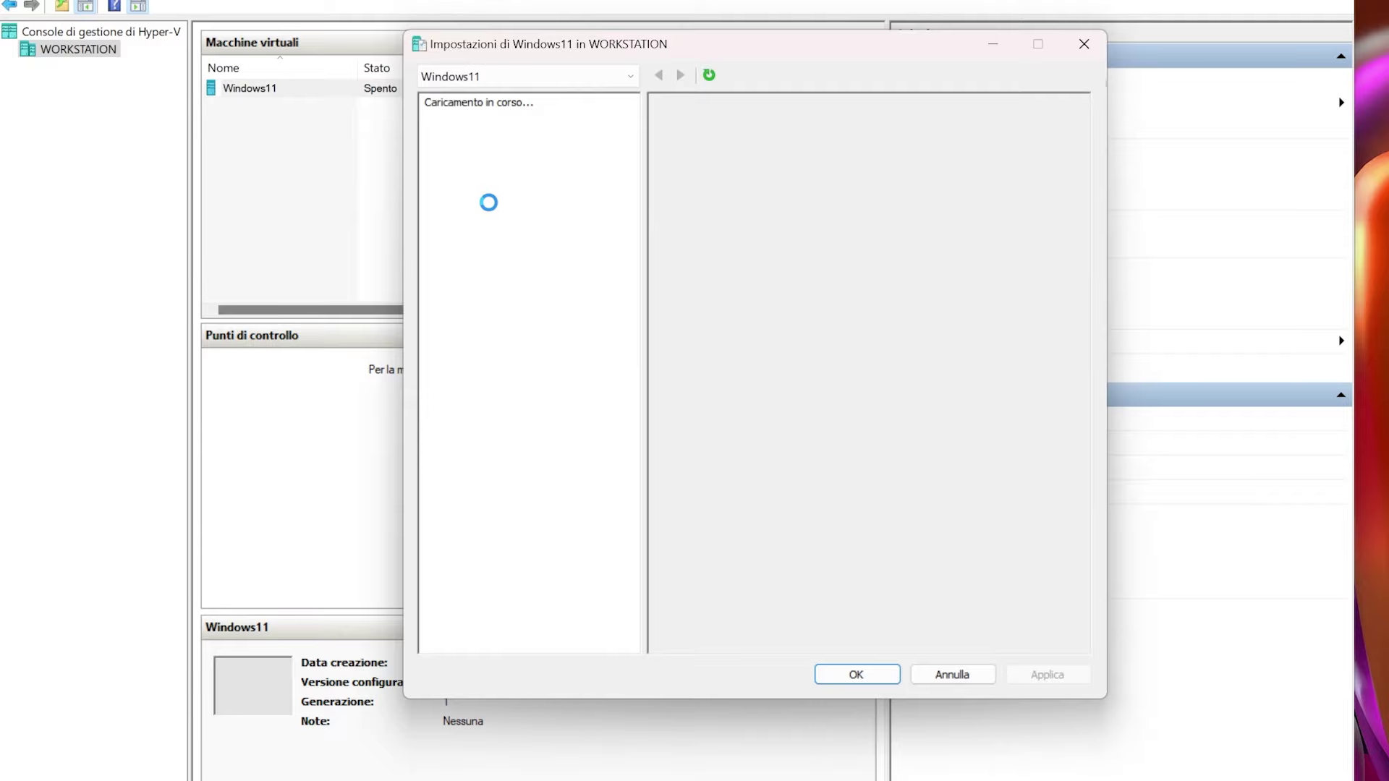
click(524, 571)
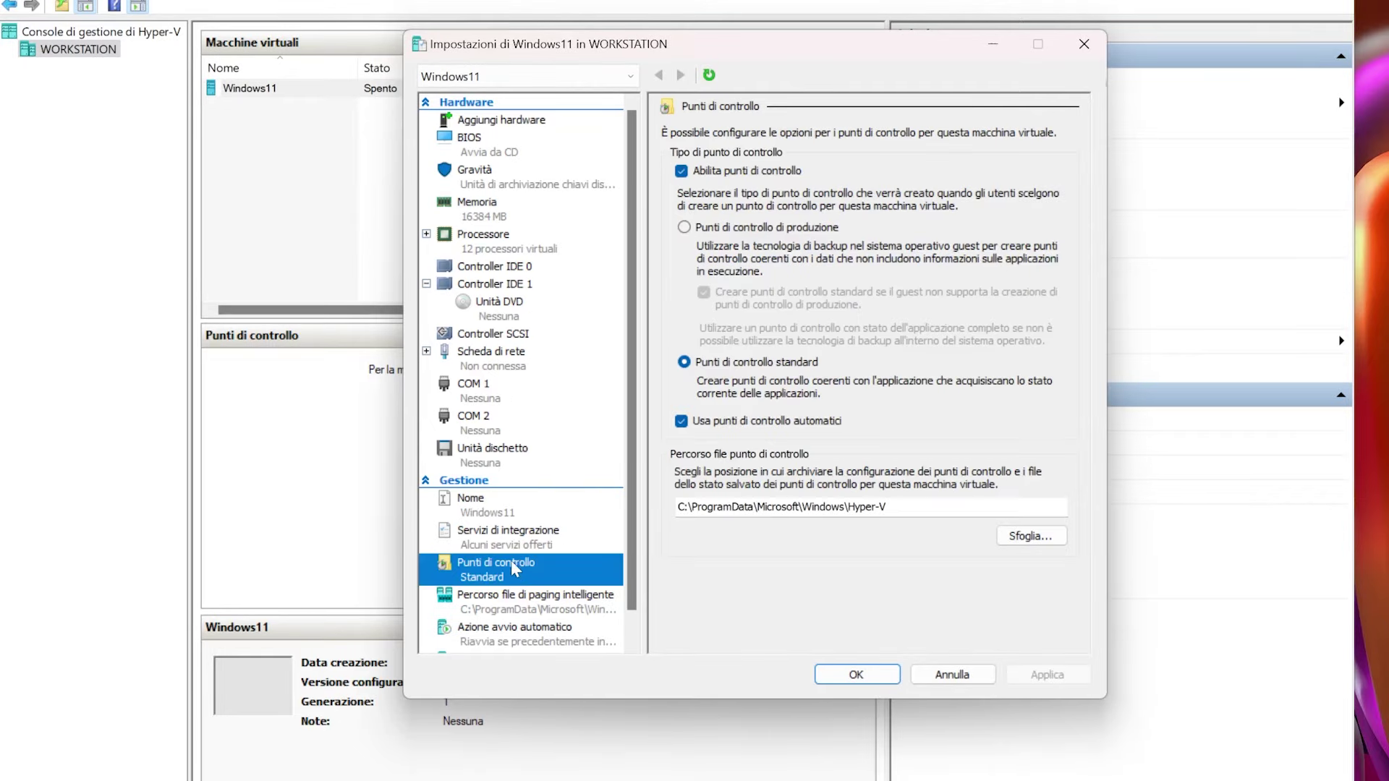
click(750, 172)
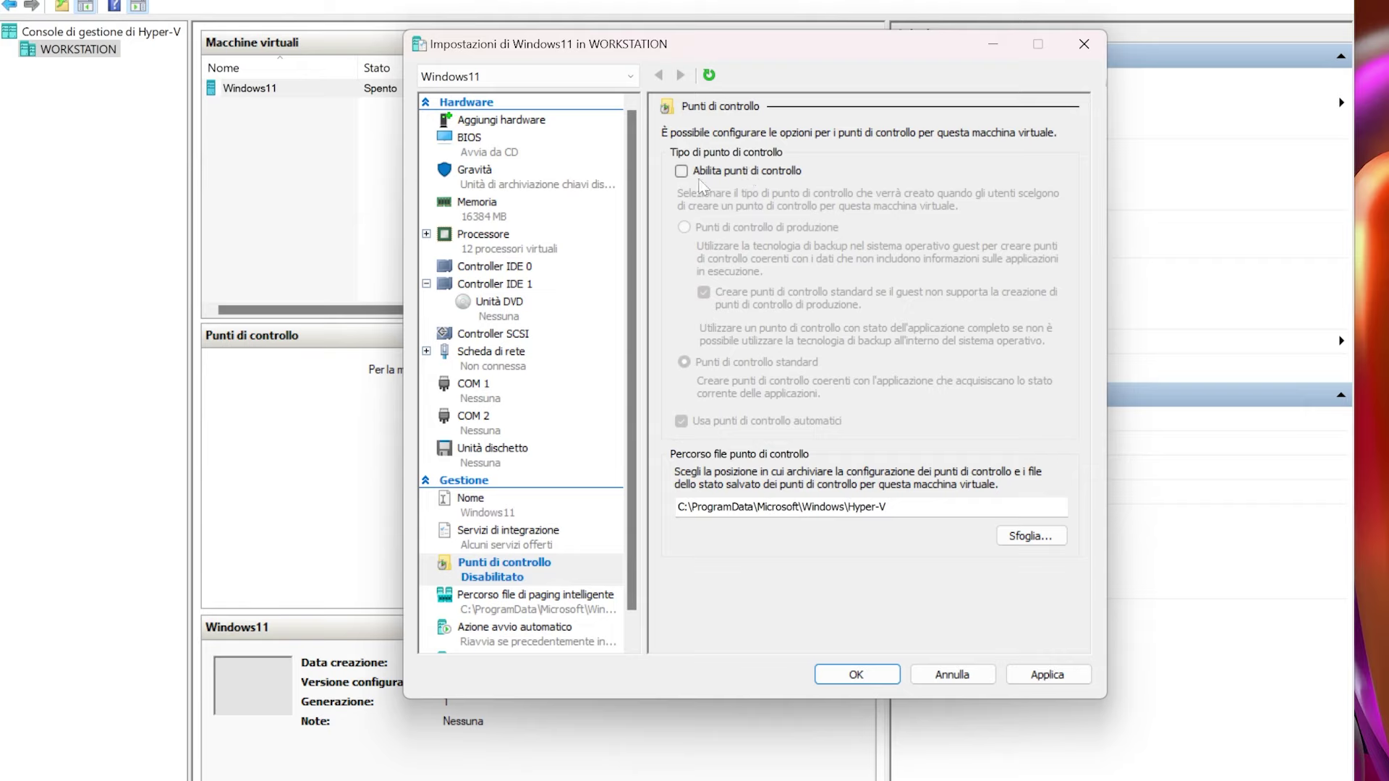
Add a hard drive to IDE controller 0 that uses the physical disk Disco 2 (223.57 GB), and save the settings
click(519, 267)
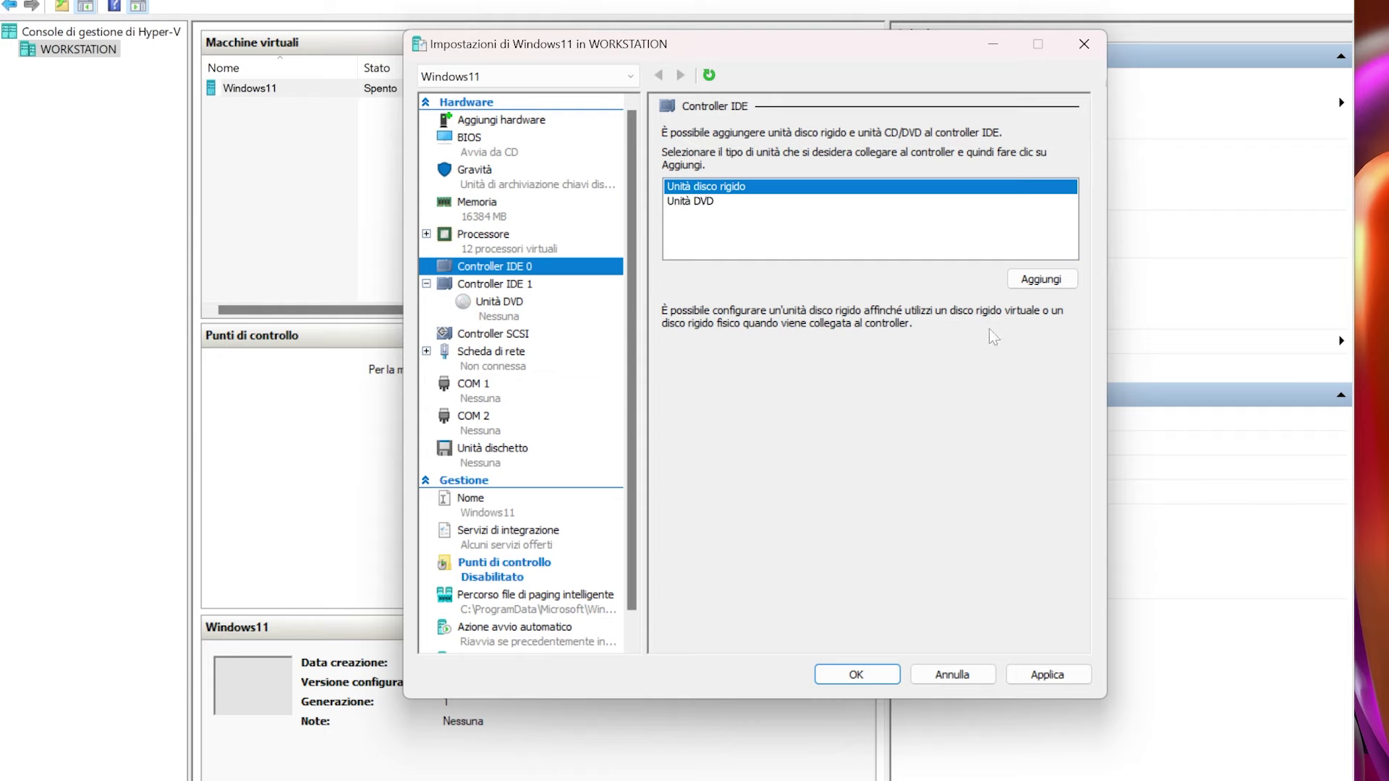
click(1040, 279)
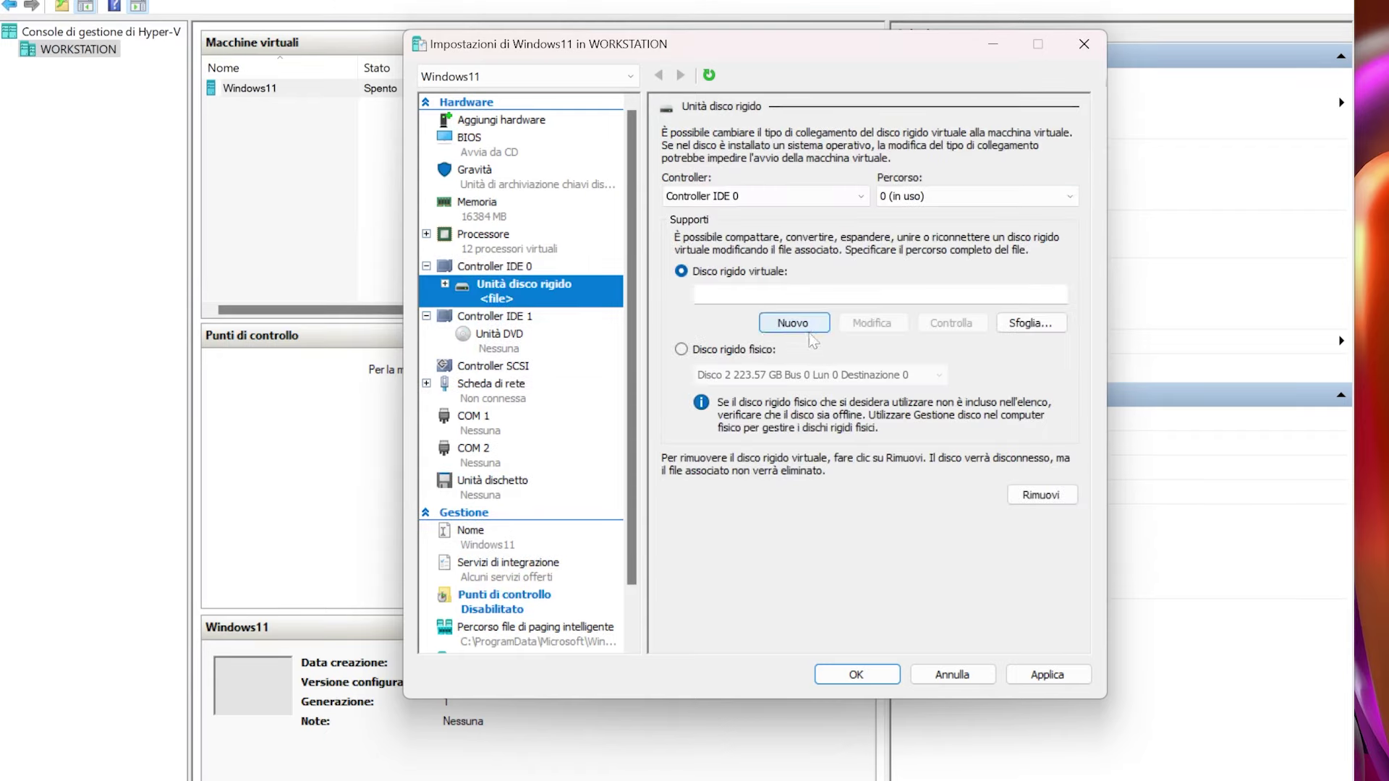
click(737, 351)
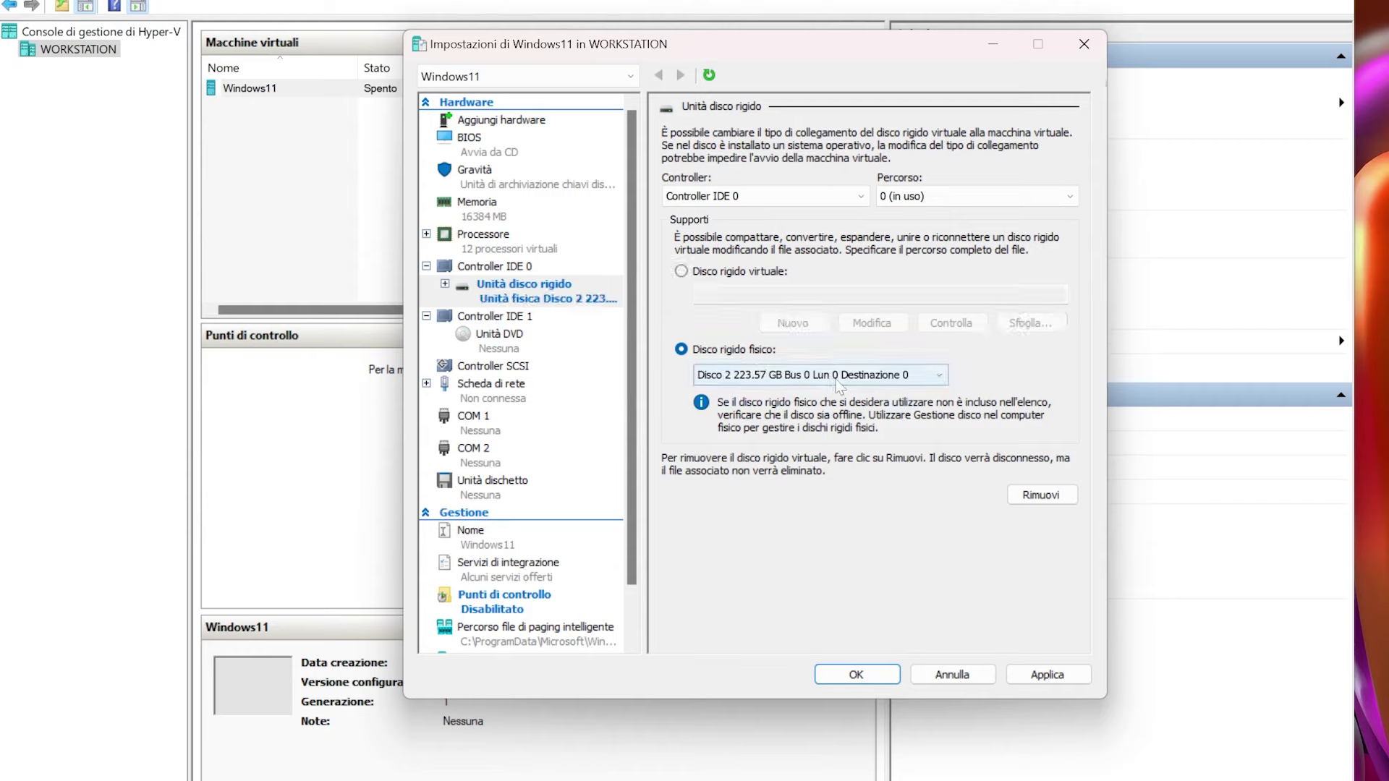
click(828, 375)
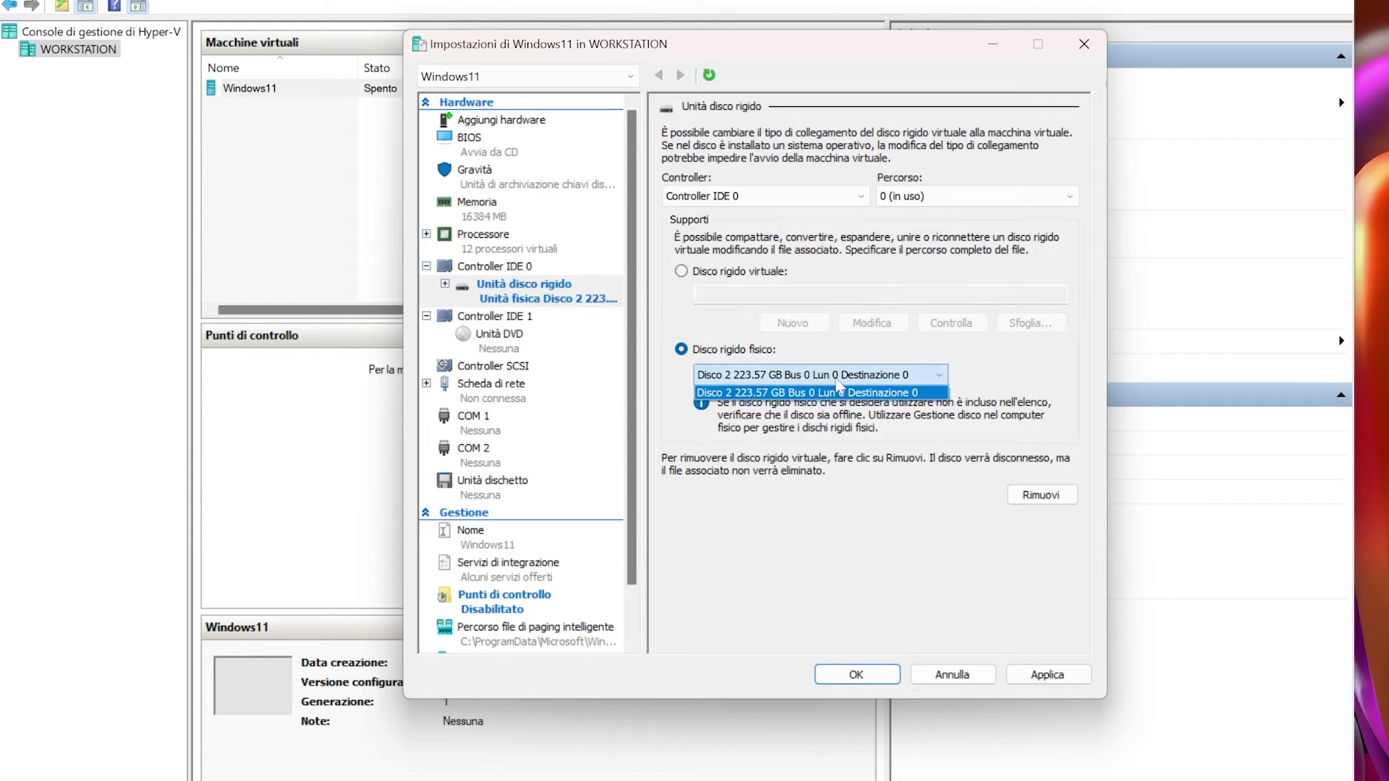
click(839, 391)
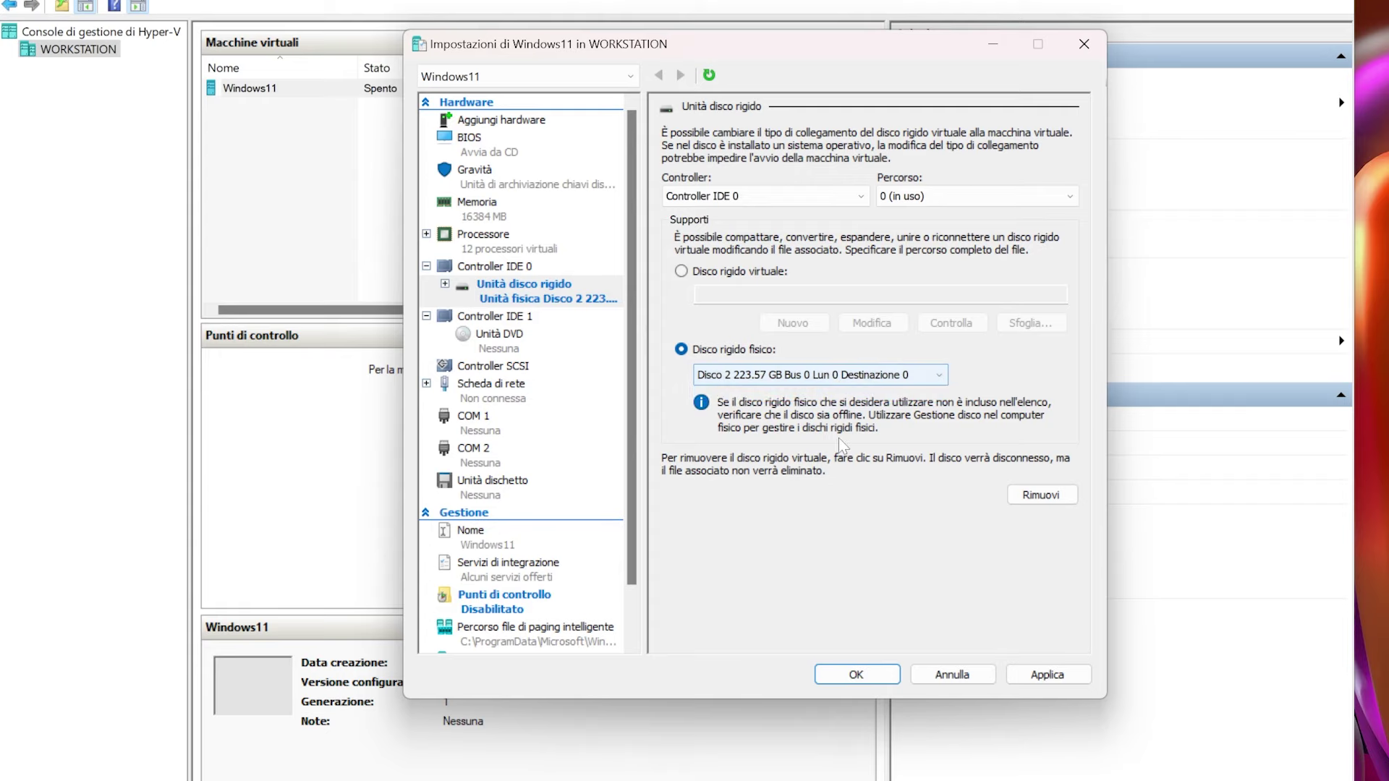
click(1049, 676)
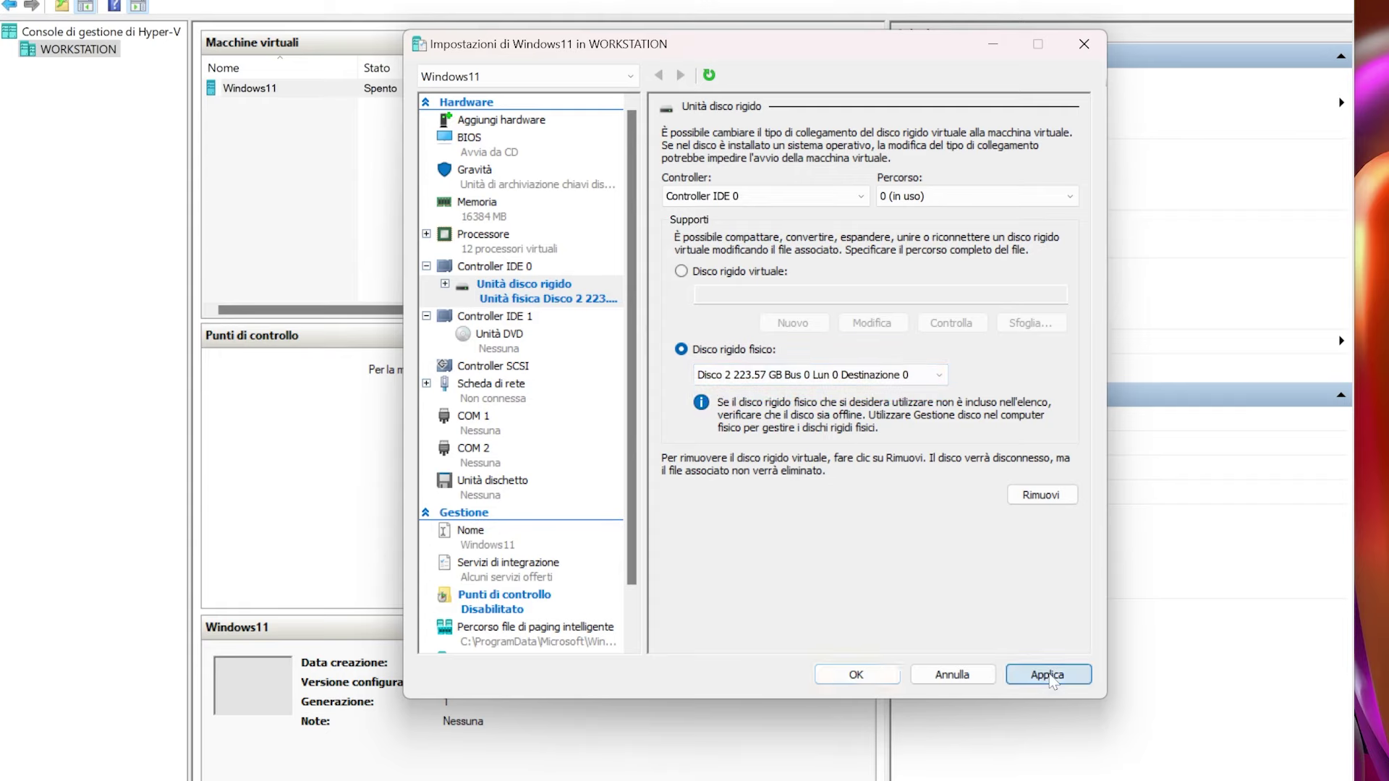
click(856, 675)
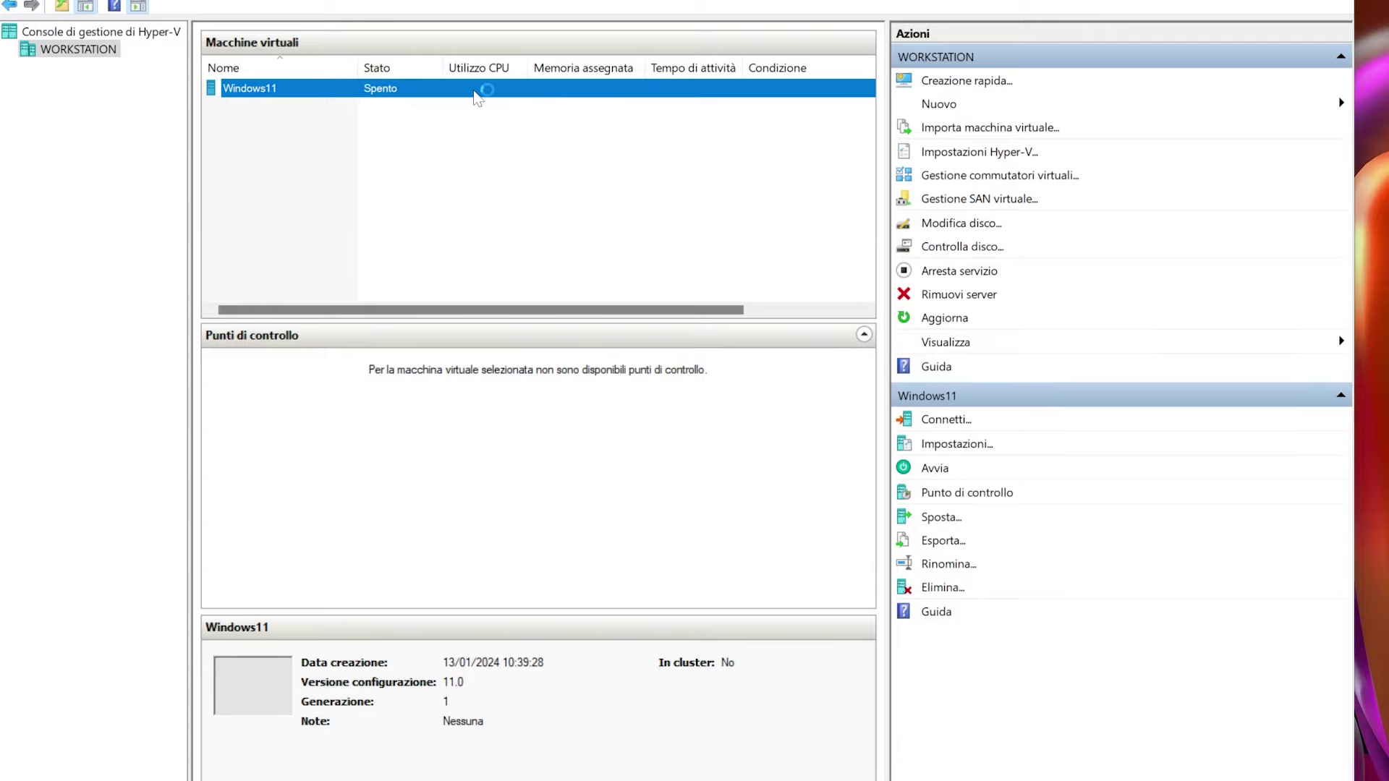
Connect to the Windows11 virtual machine, start it and boot the Windows 11 Setup load ISO Image entry
double_click(476, 93)
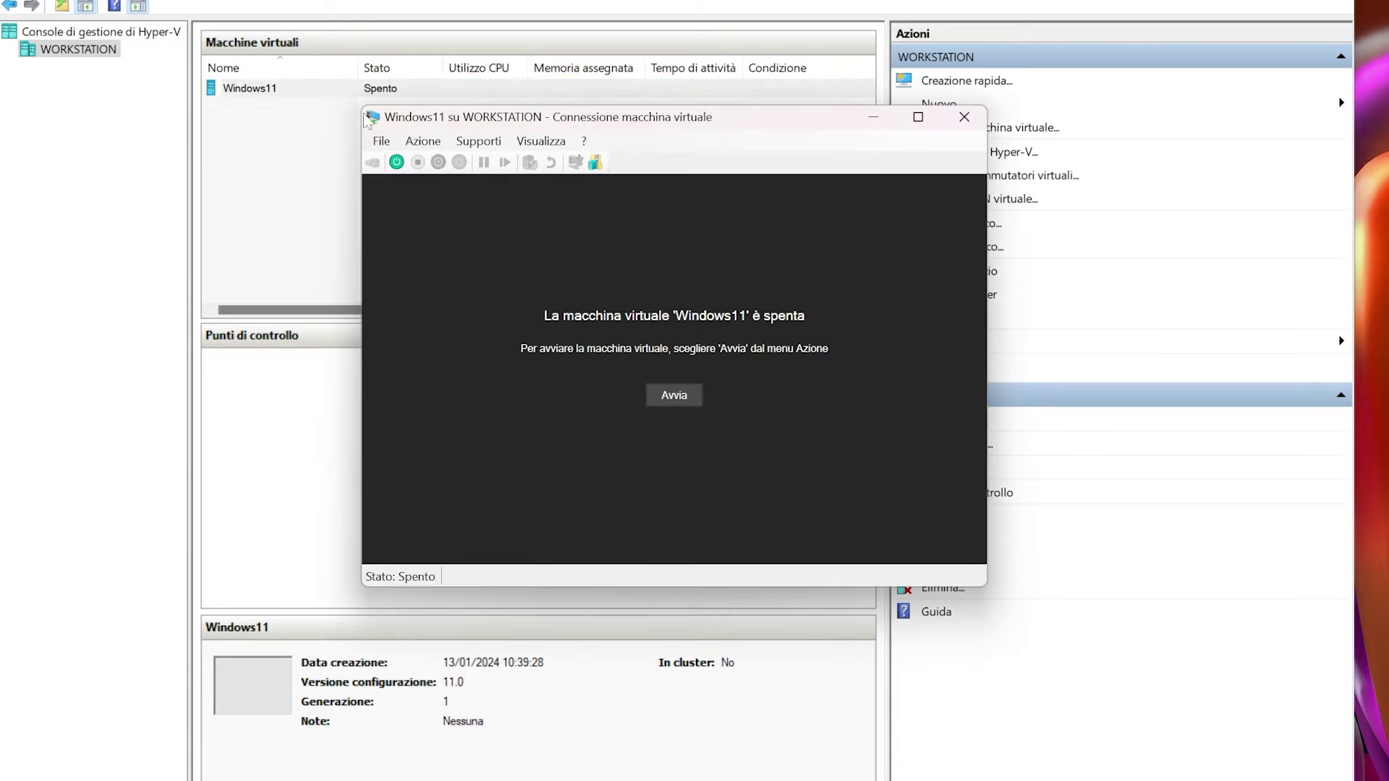
click(691, 391)
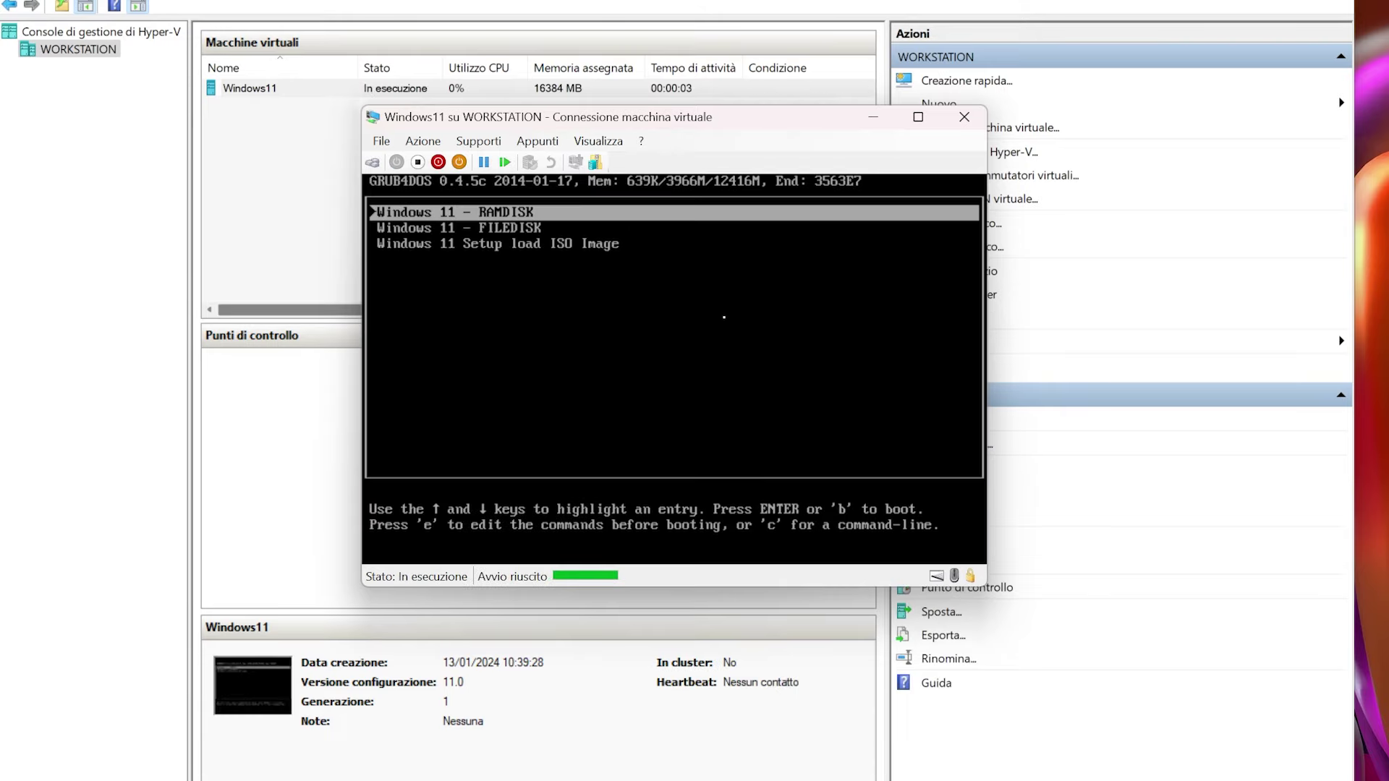
key(Down)
key(Down)
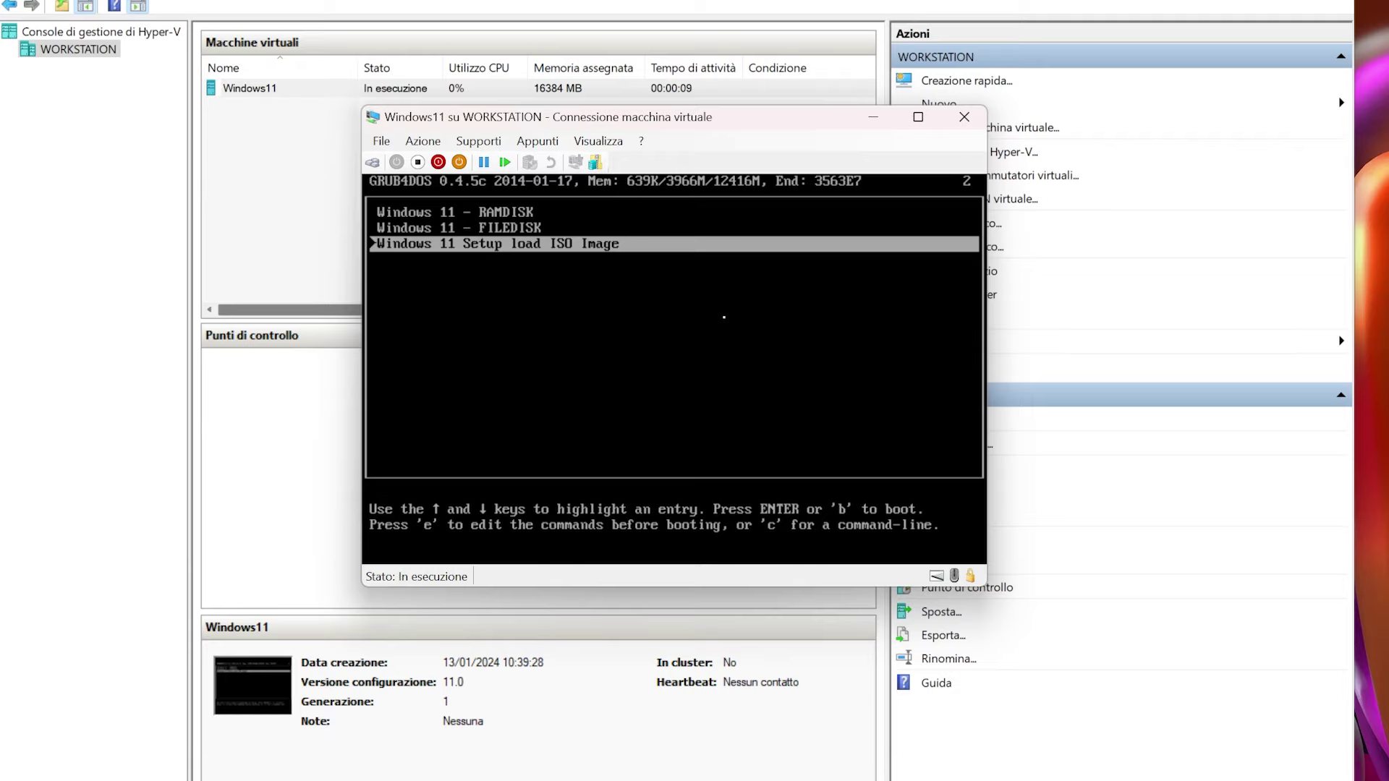
key(Return)
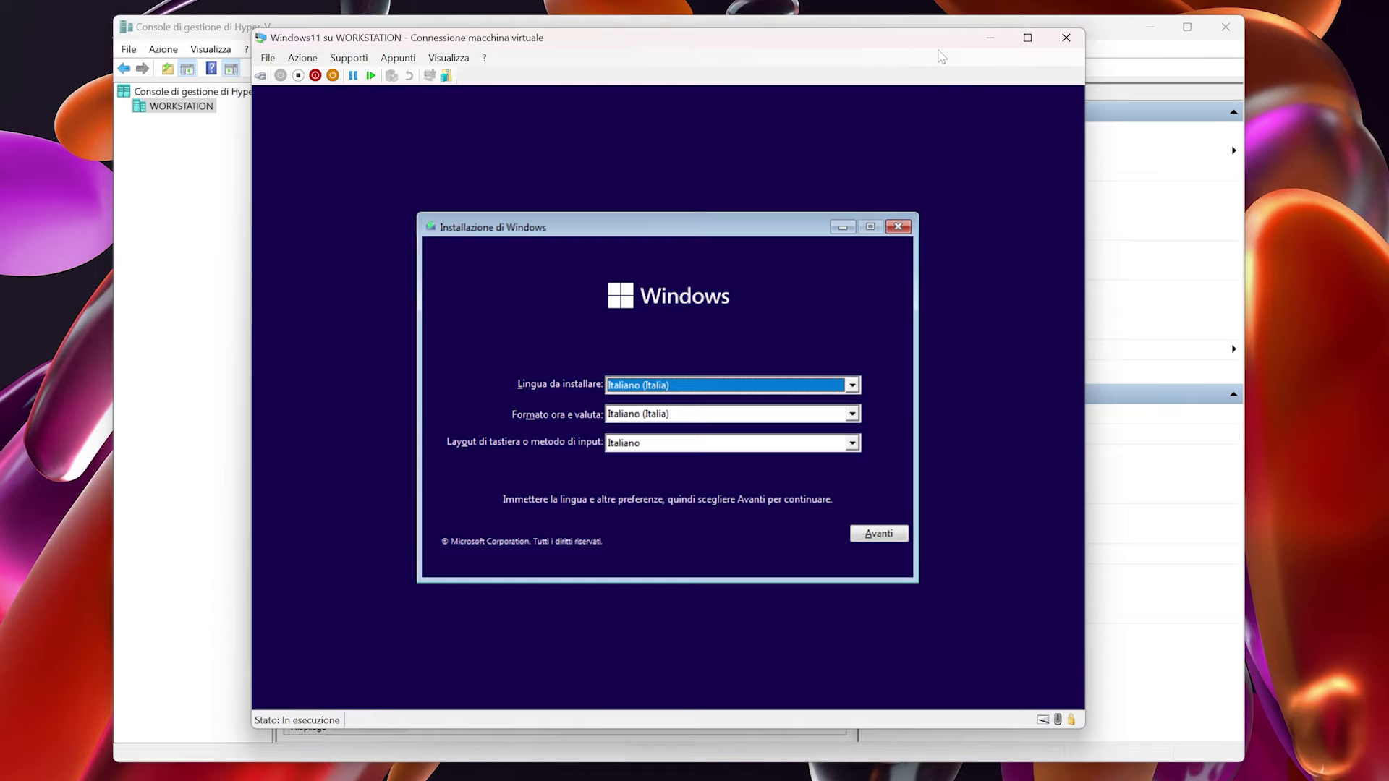
Open a command prompt in Windows Setup and list the contents of drive C:
key(shift+F10)
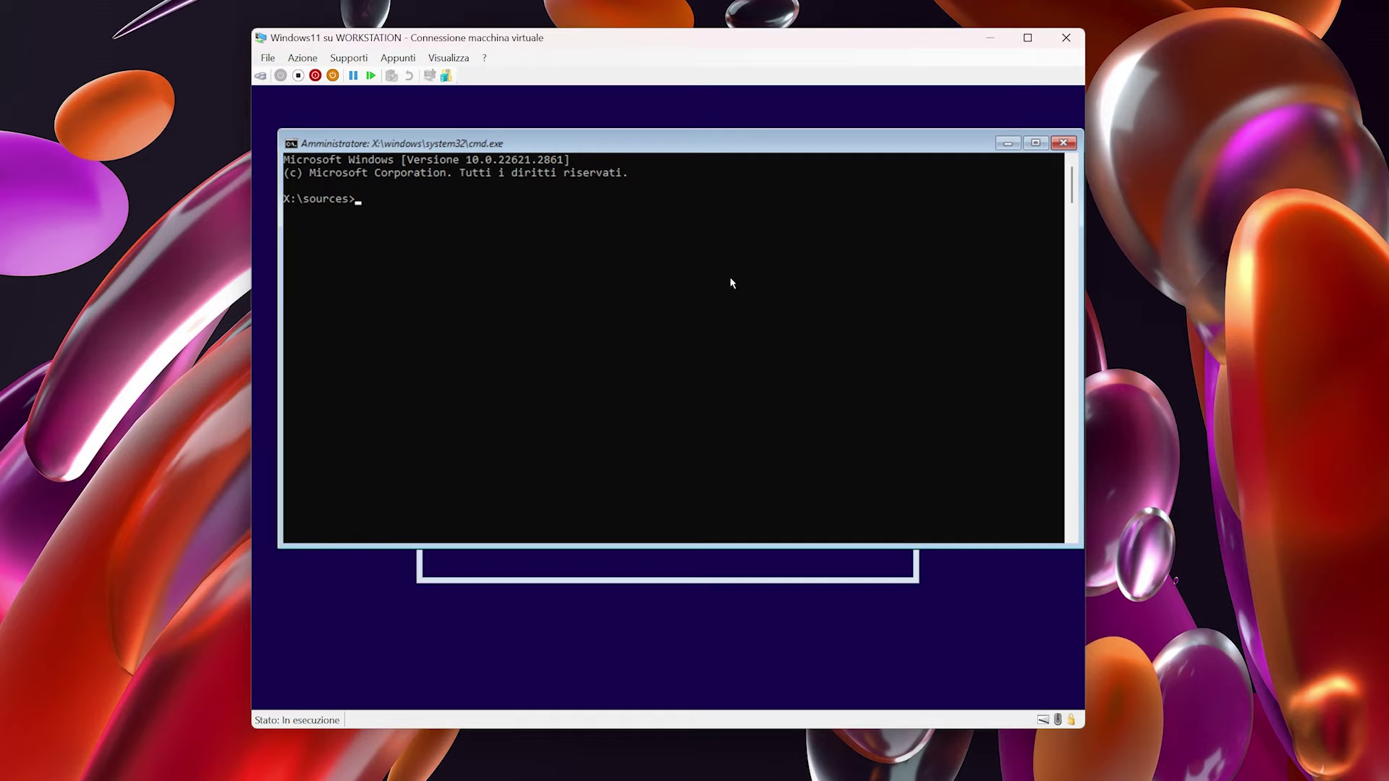
text(dir C:)
key(Return)
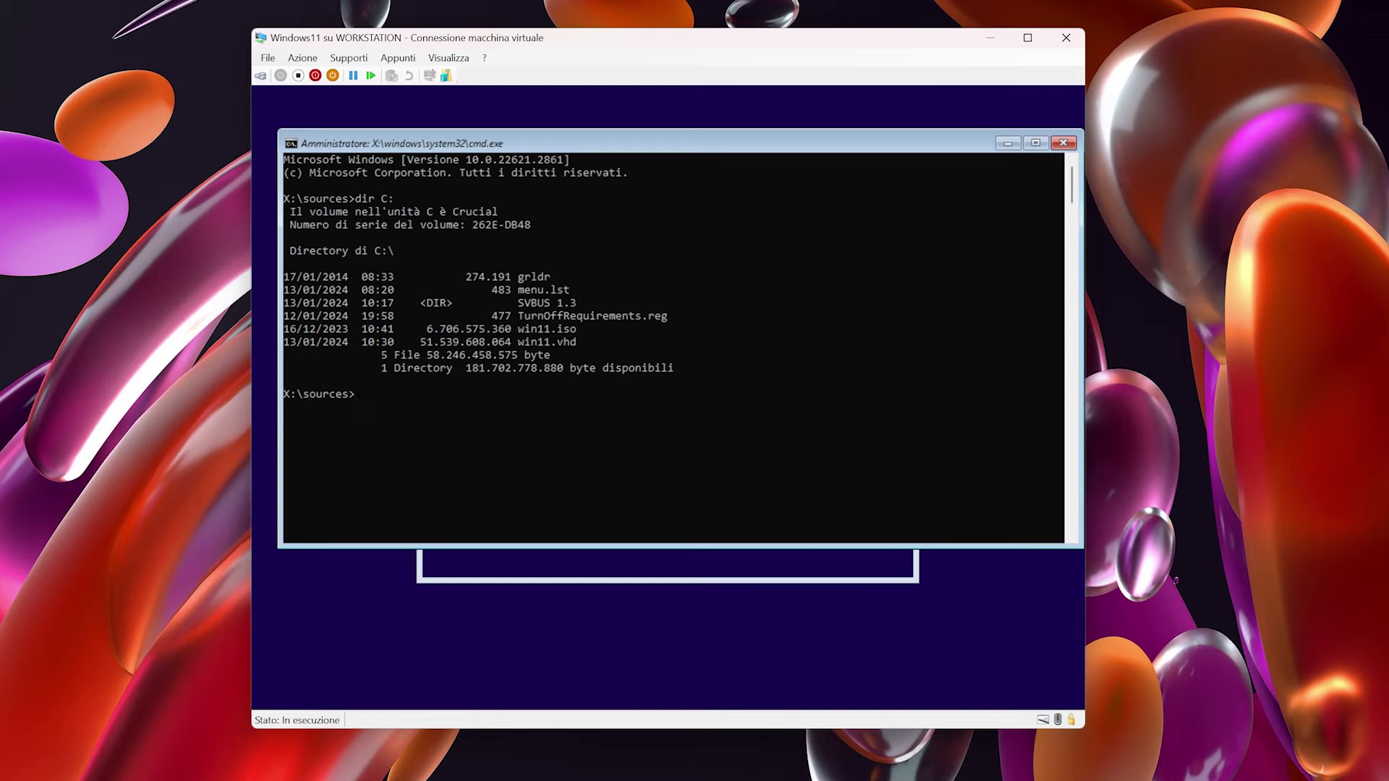
Import C:\TurnOffRequirements.reg into the Windows Setup registry with reg import
text(reg import C:\Turn)
key(Tab)
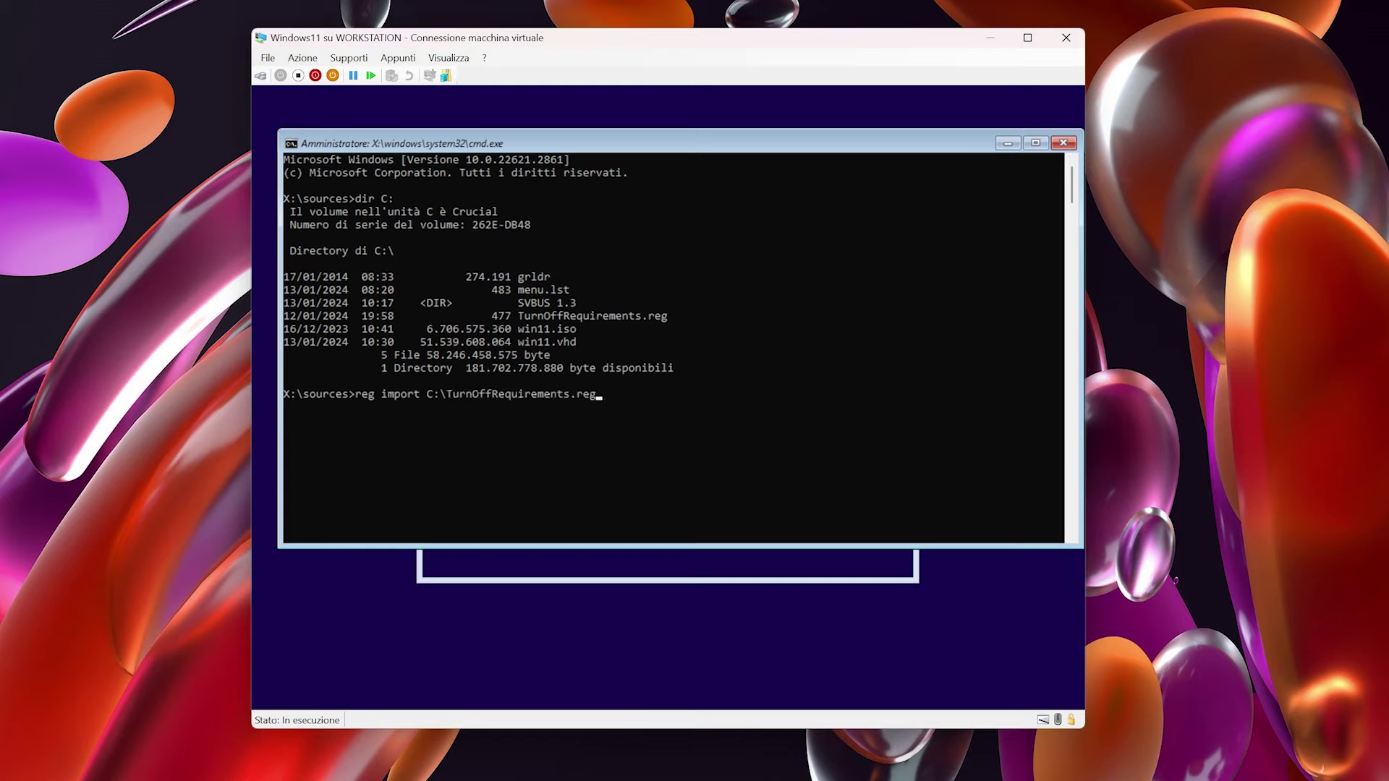
key(Return)
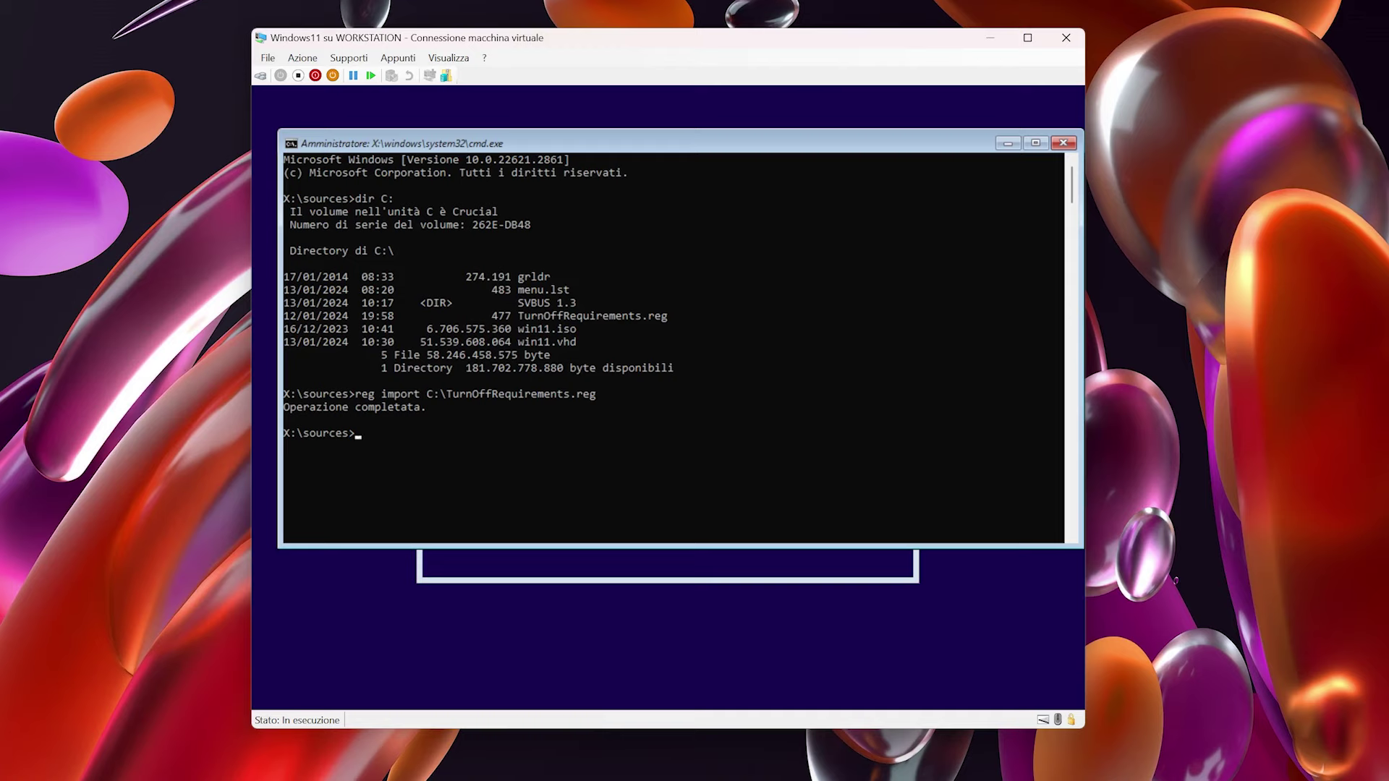
Install the SVBus driver by running "C:\SVBUS 1.3\instx64.exe", and exit the command prompt
text(C:\SV)
key(Tab)
text(\ins)
key(Tab)
key(Return)
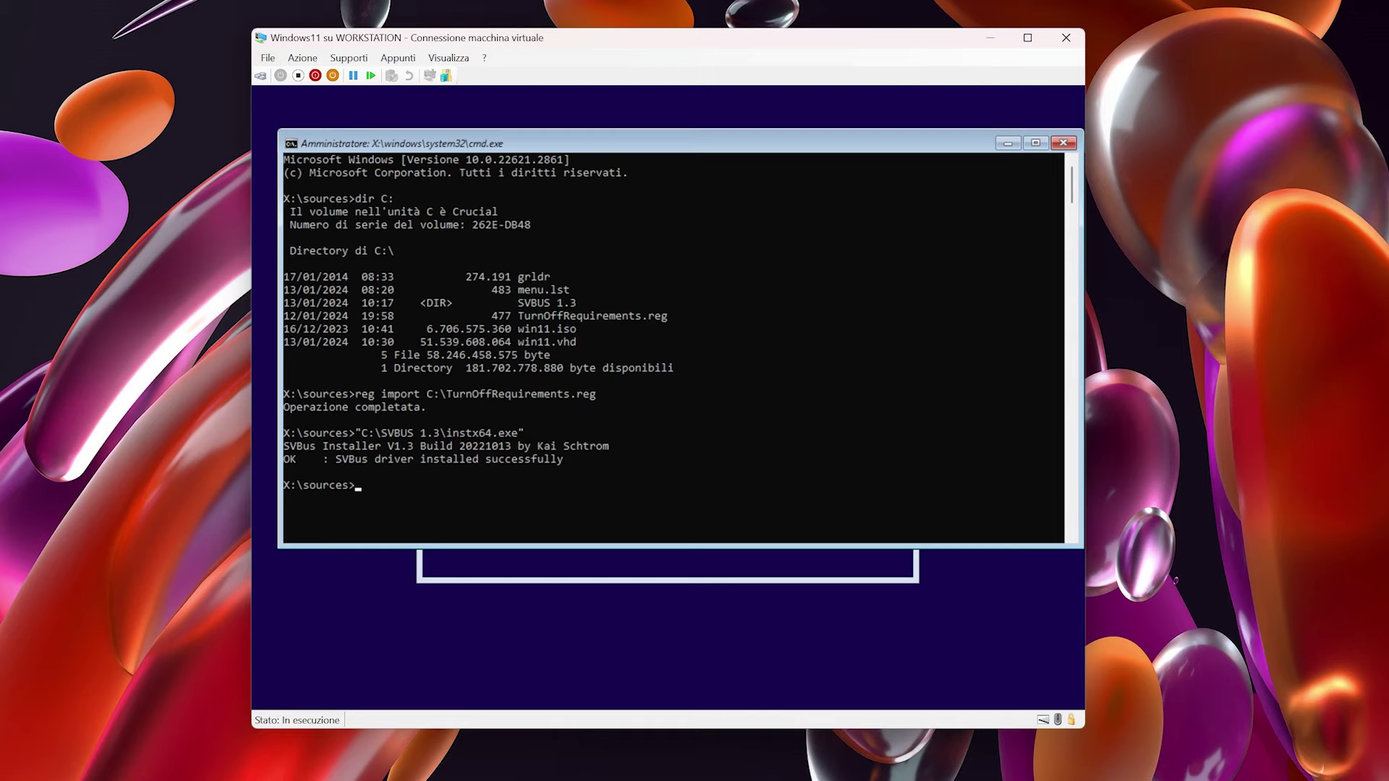
text(exit)
key(Return)
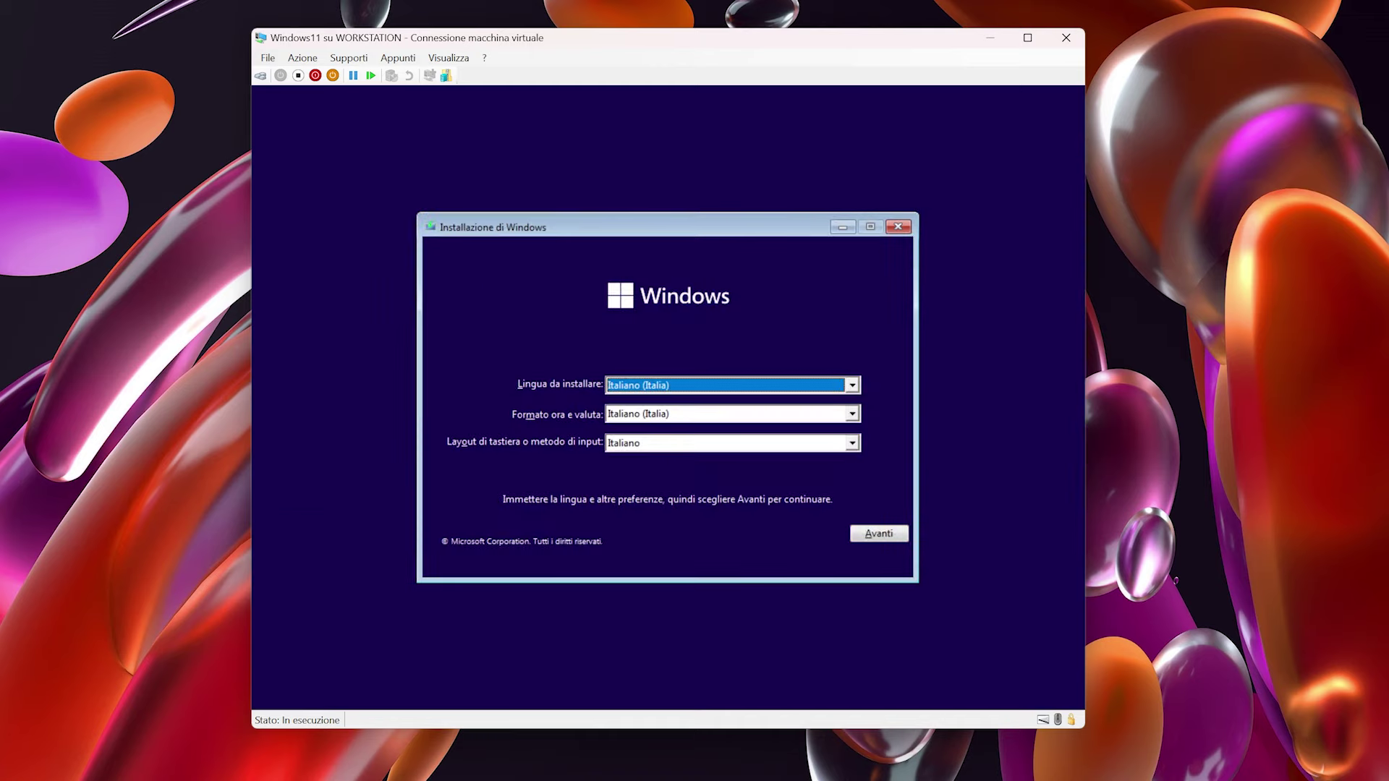
Accept the Italian language, format and keyboard settings and start the Windows installation
click(894, 539)
click(688, 411)
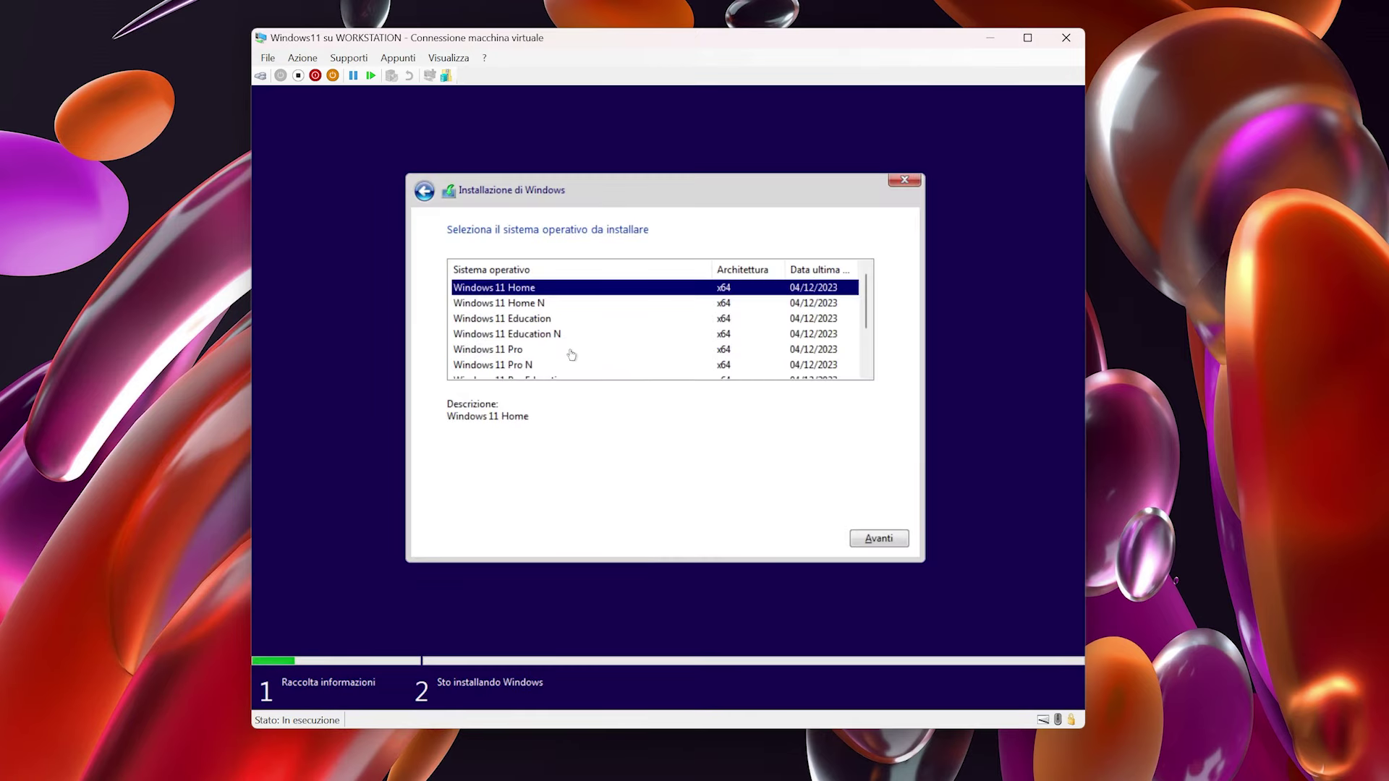
Choose Windows 11 Pro as the operating system and accept the licence terms
click(570, 349)
click(878, 538)
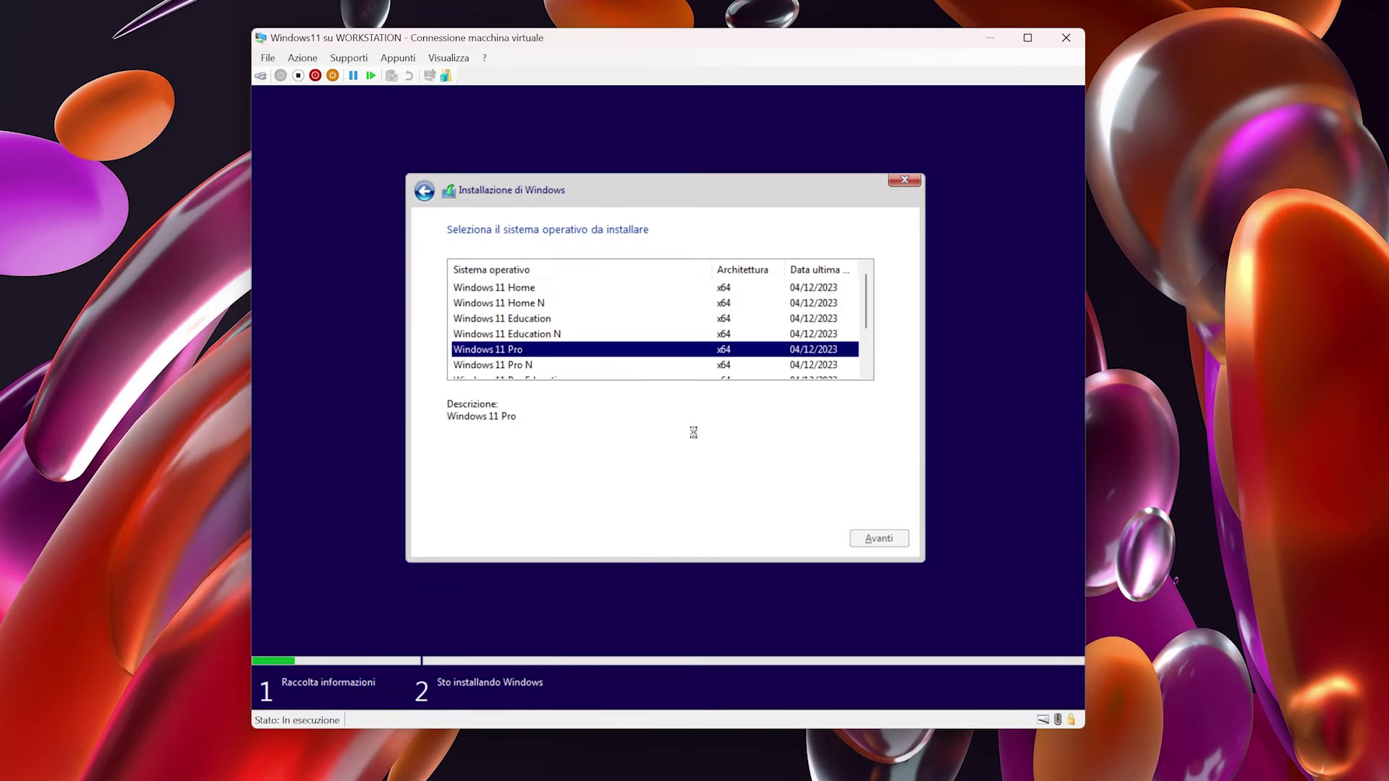
click(595, 511)
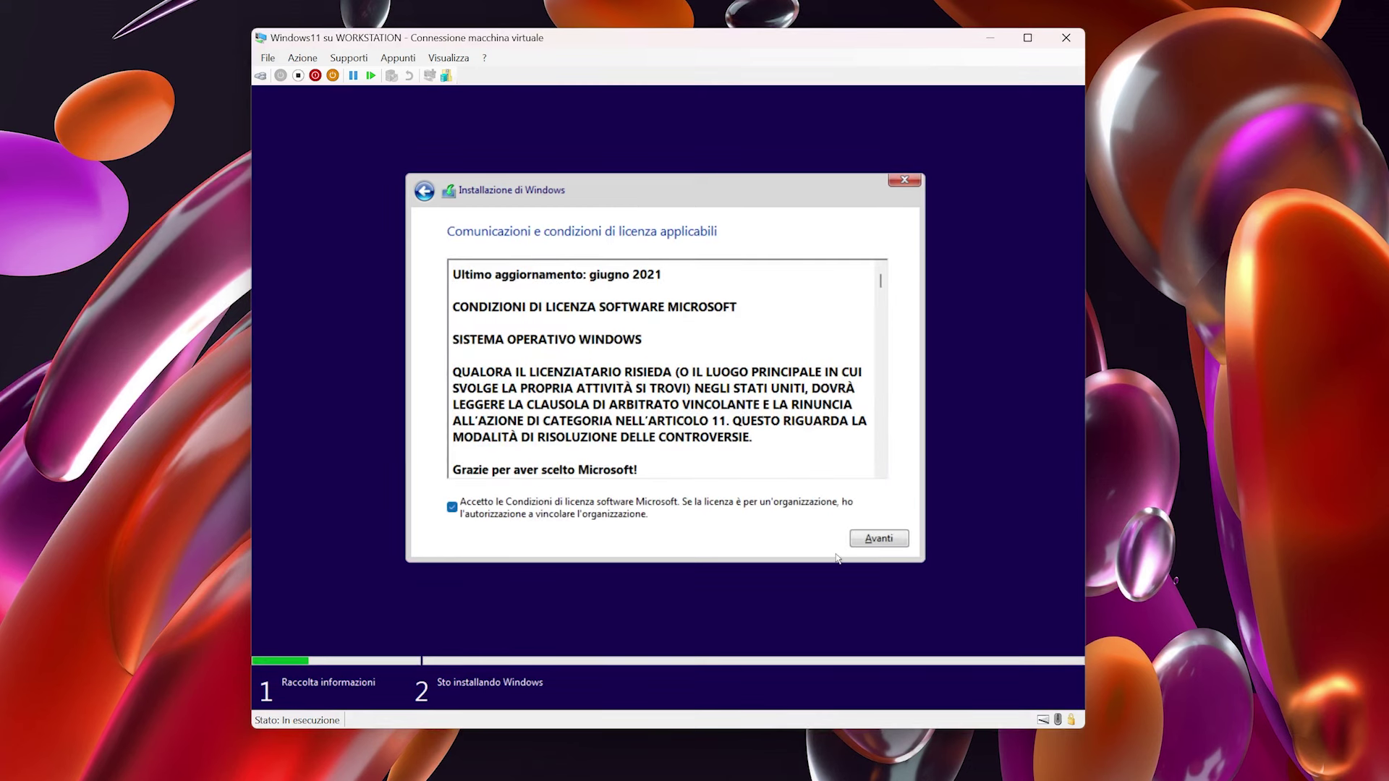
click(878, 539)
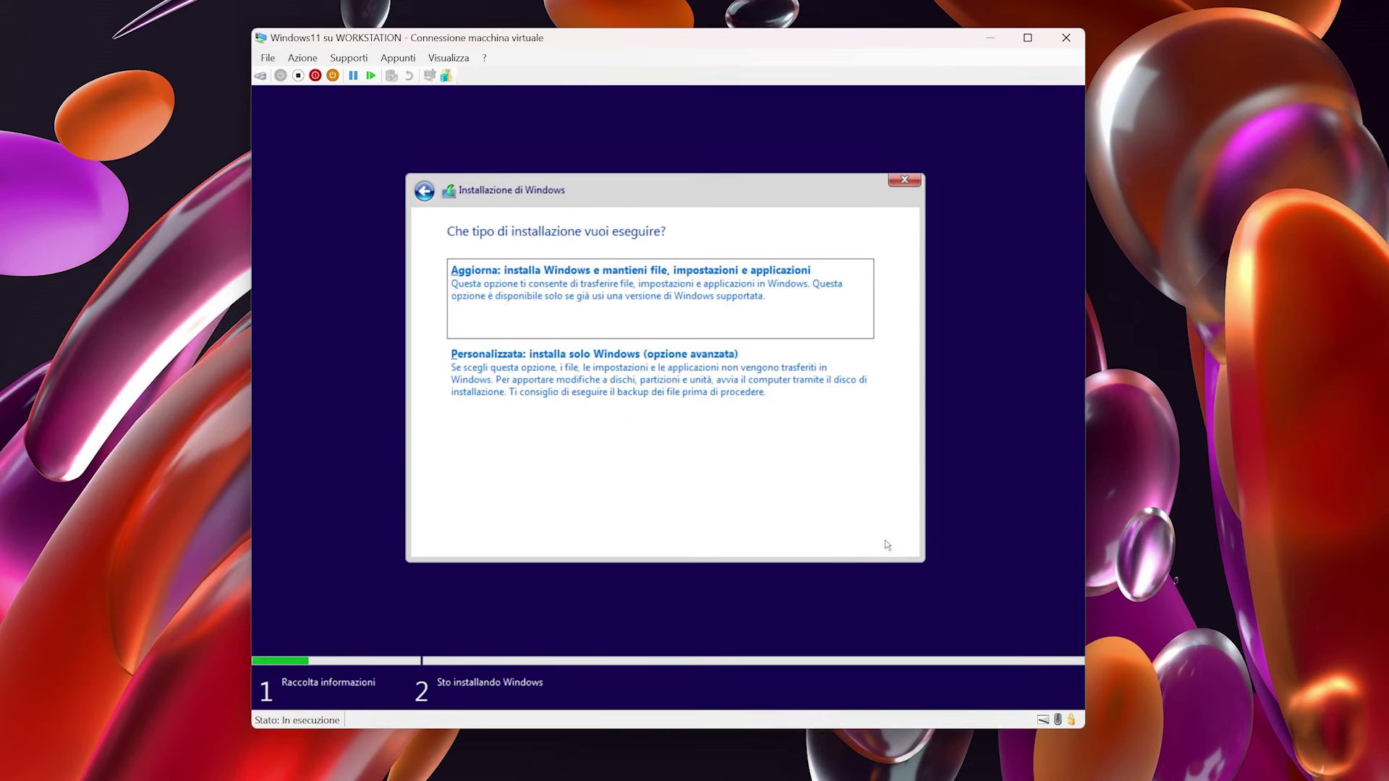
Run a custom installation on Unità 1 Partizione 1: Windows, and choose the Windows 11 - FILEDISK boot entry at restart
click(670, 372)
click(630, 329)
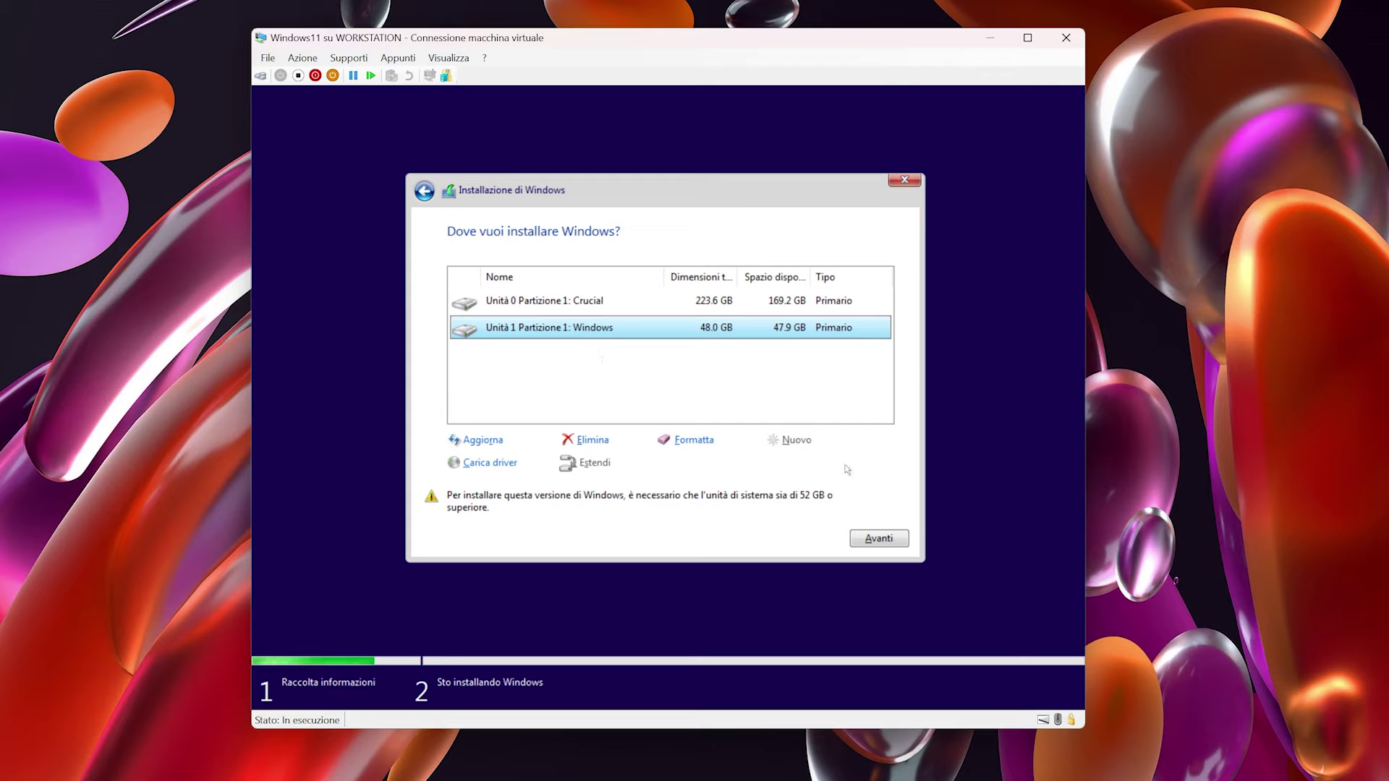
click(878, 538)
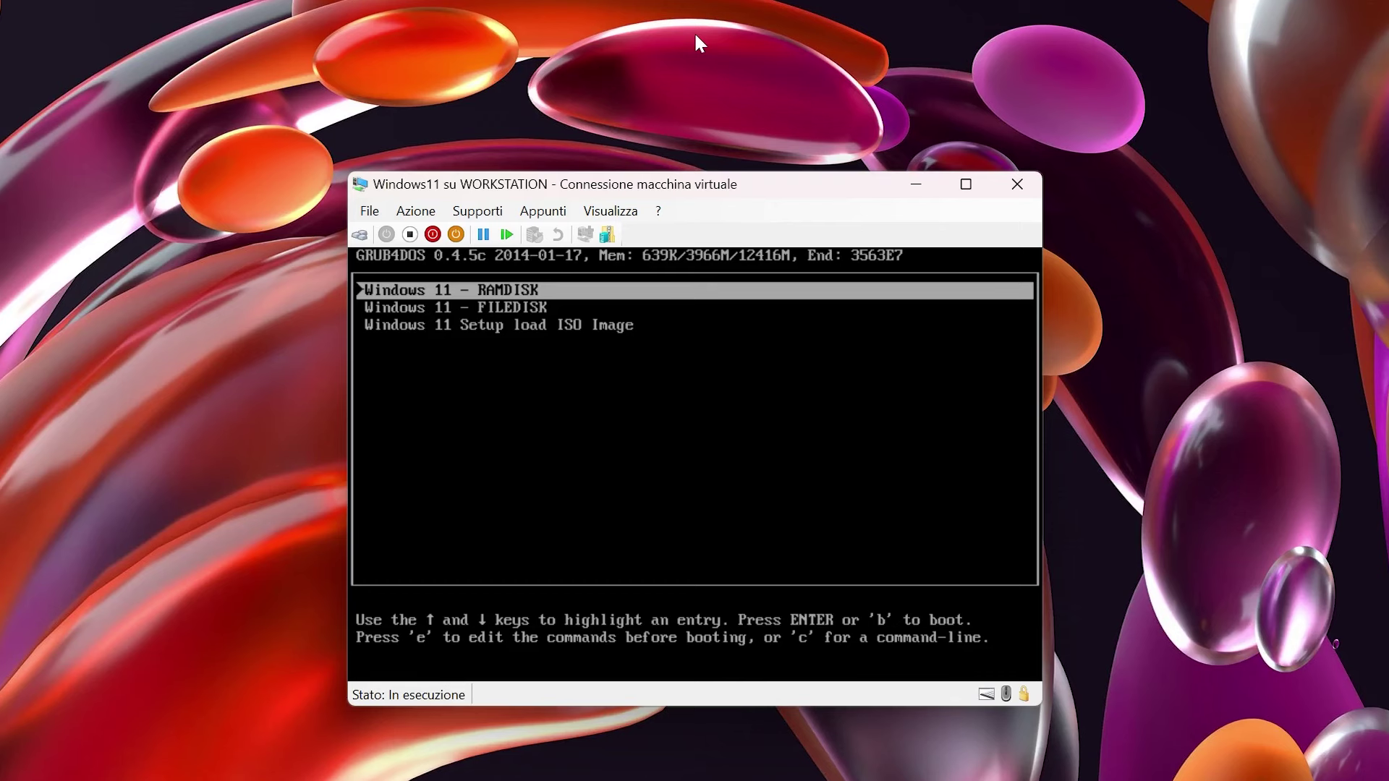
key(Down)
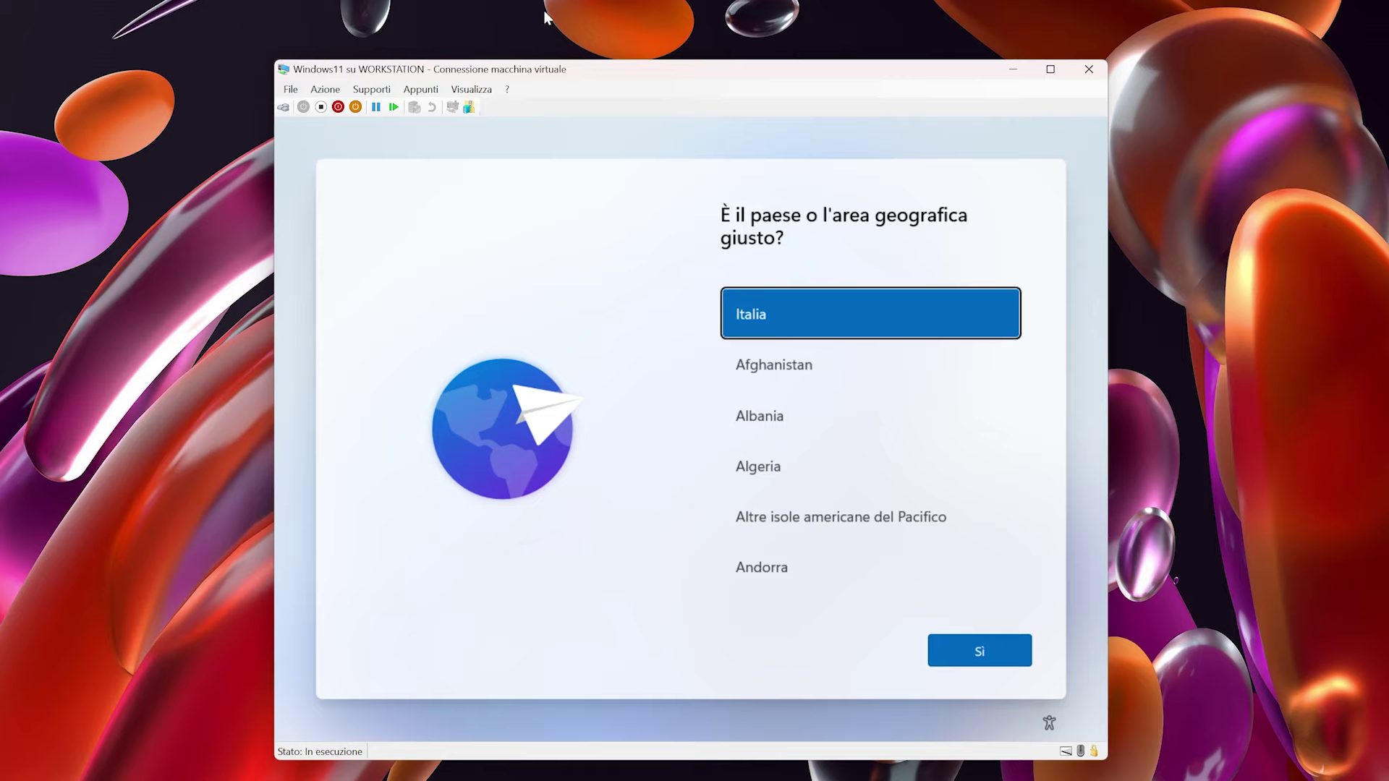
Open a command prompt in the Windows first-run setup and run the bypass script from the oobe folder
key(shift+F10)
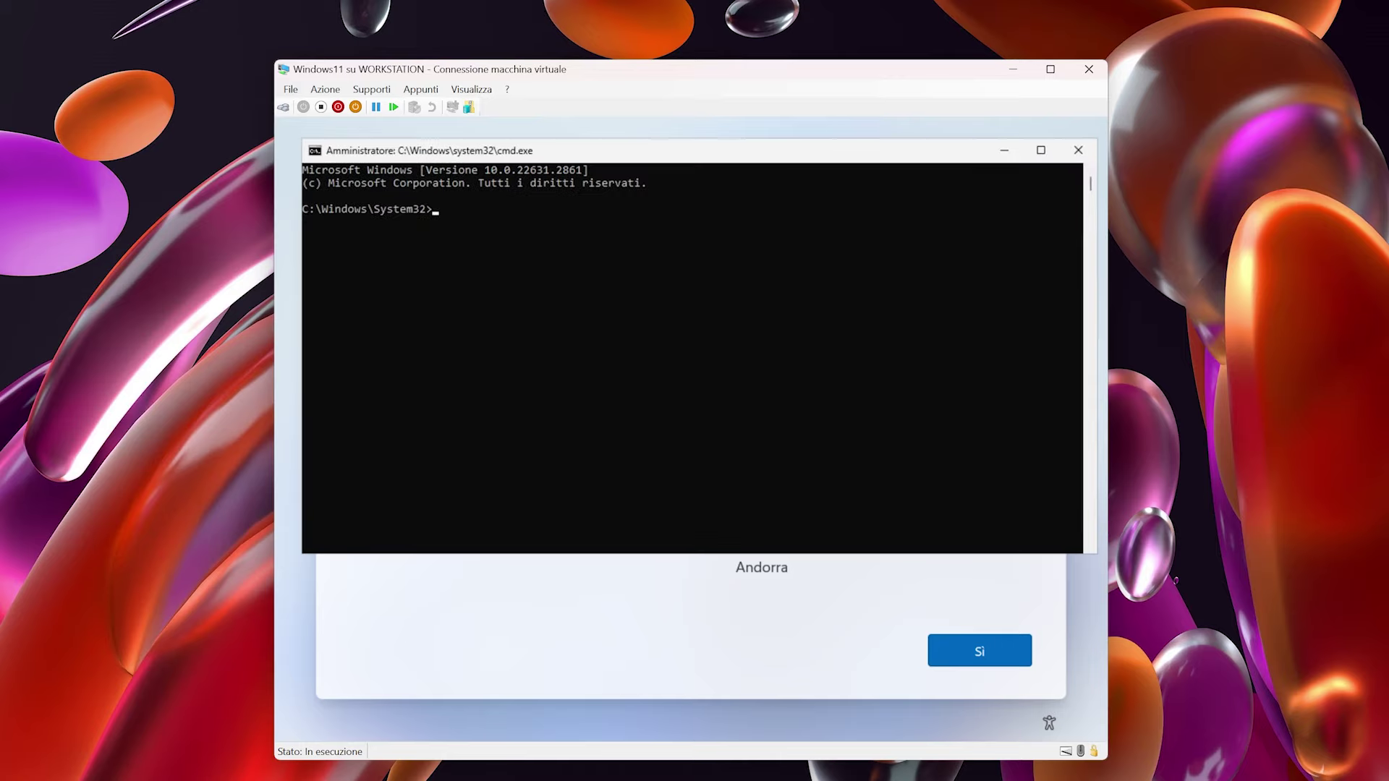
text(oobe\)
text(byu)
key(Tab)
key(Return)
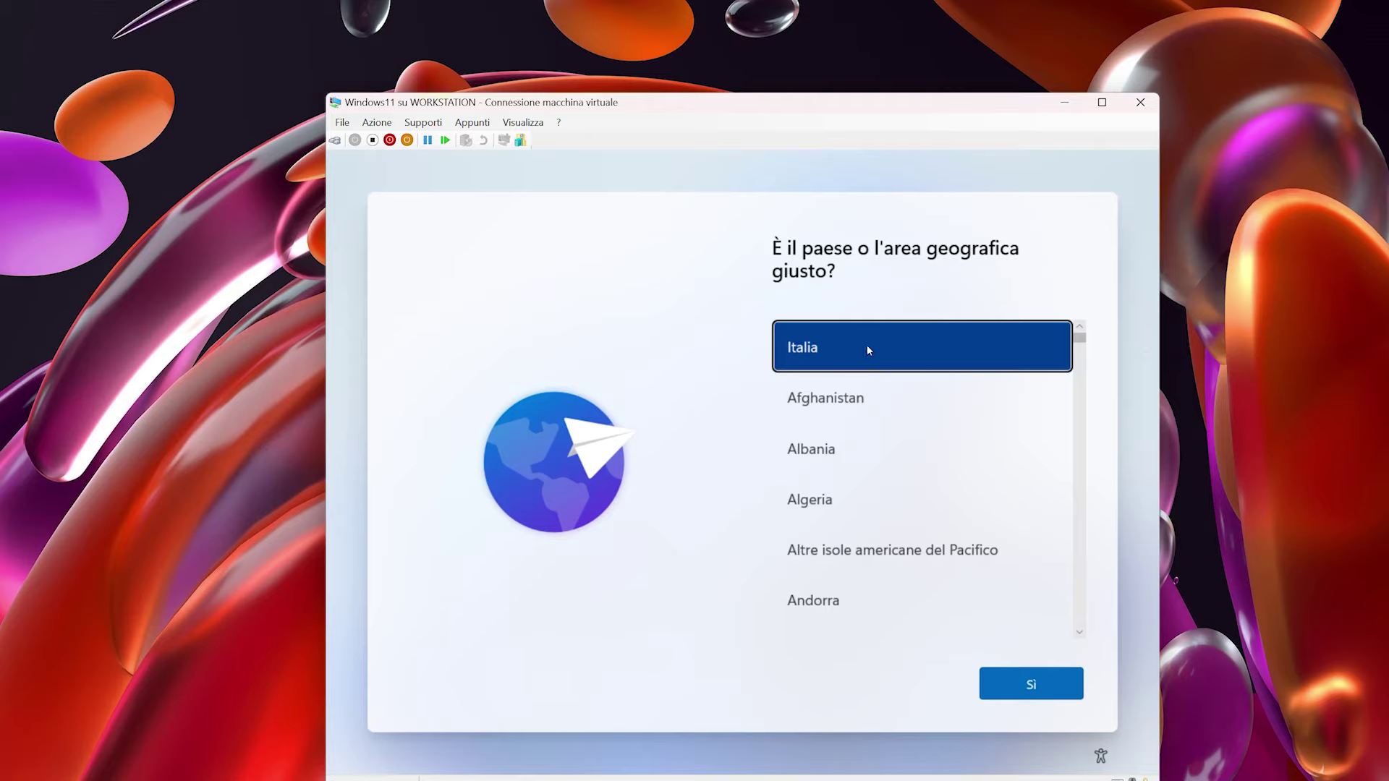
Accept Italia as the region and Italiano as the keyboard layout, and skip adding a second layout
click(1030, 683)
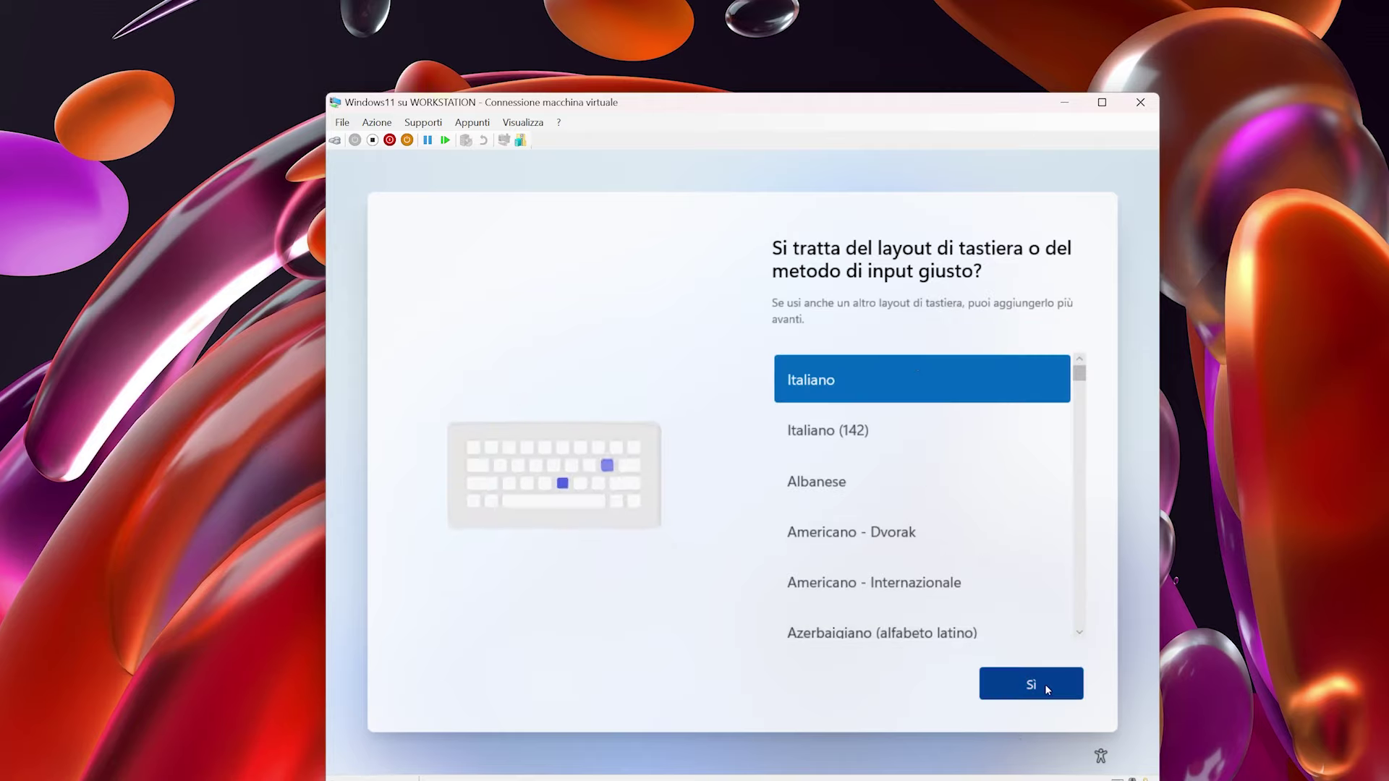
click(1044, 683)
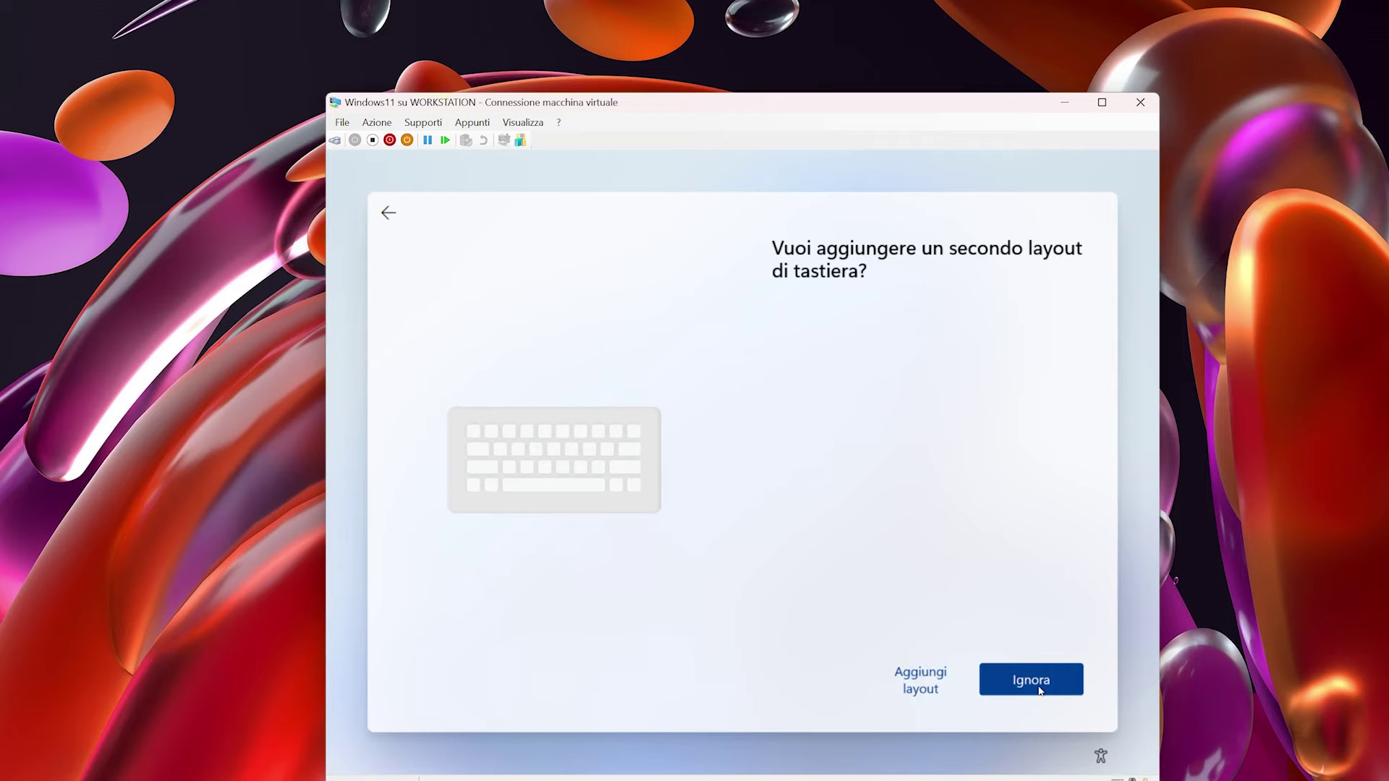
click(1034, 681)
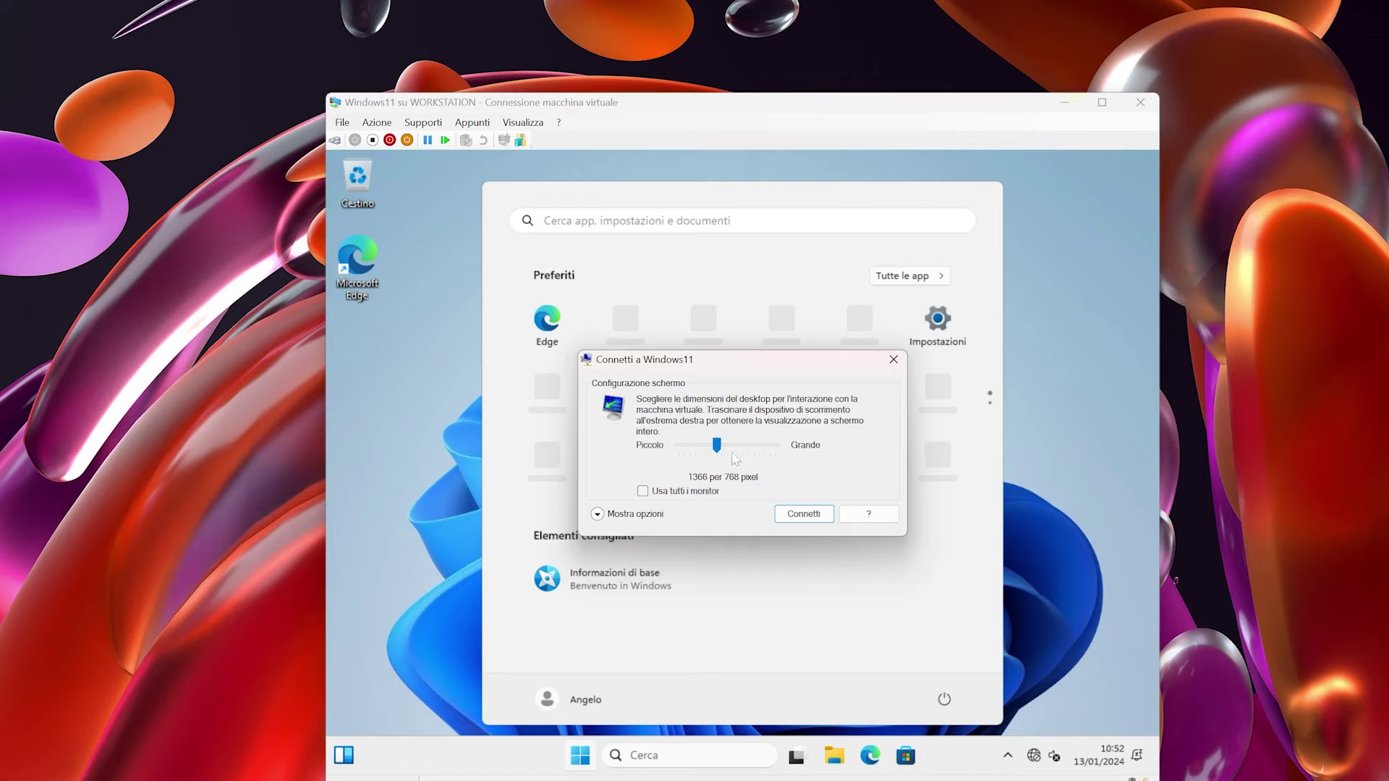
Connect to the virtual machine at 1366 by 768 pixels, sign in and dismiss the Start menu
click(798, 511)
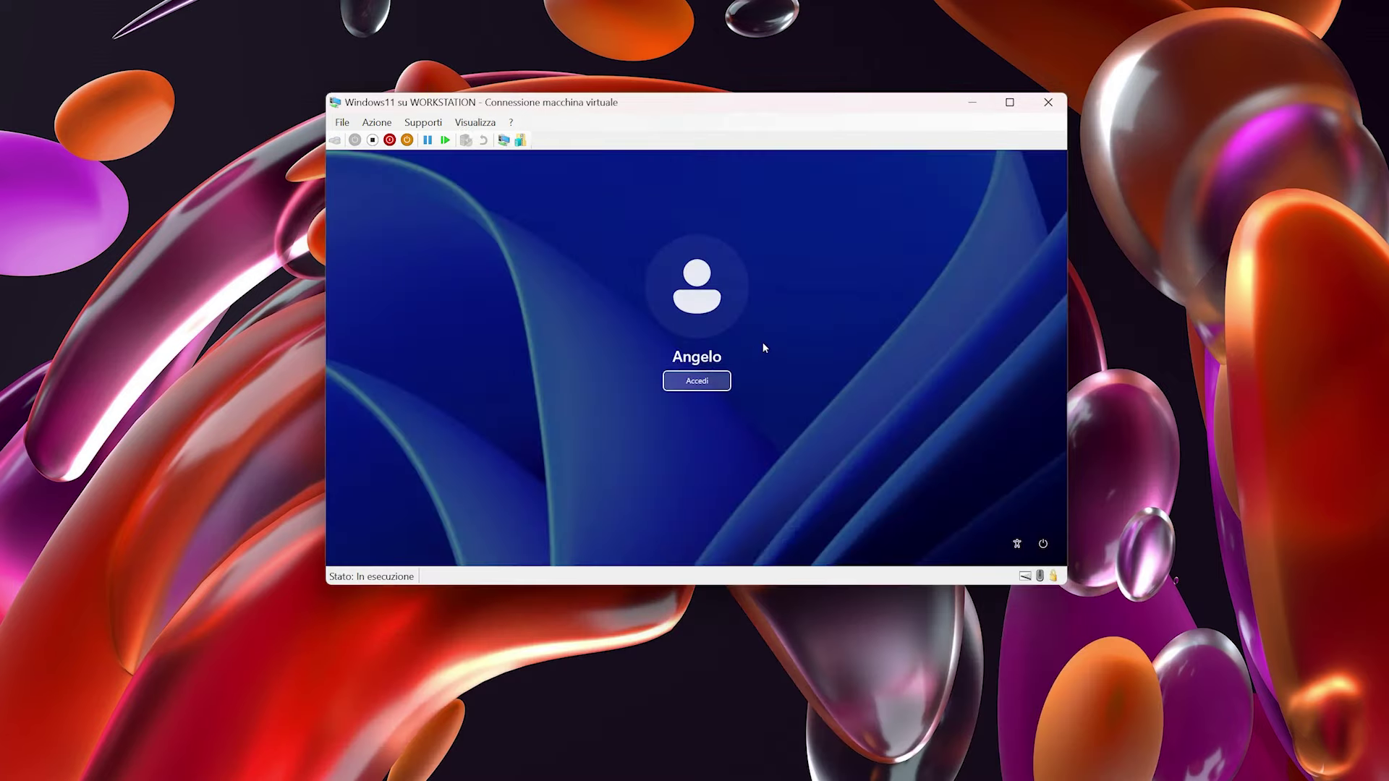
click(698, 381)
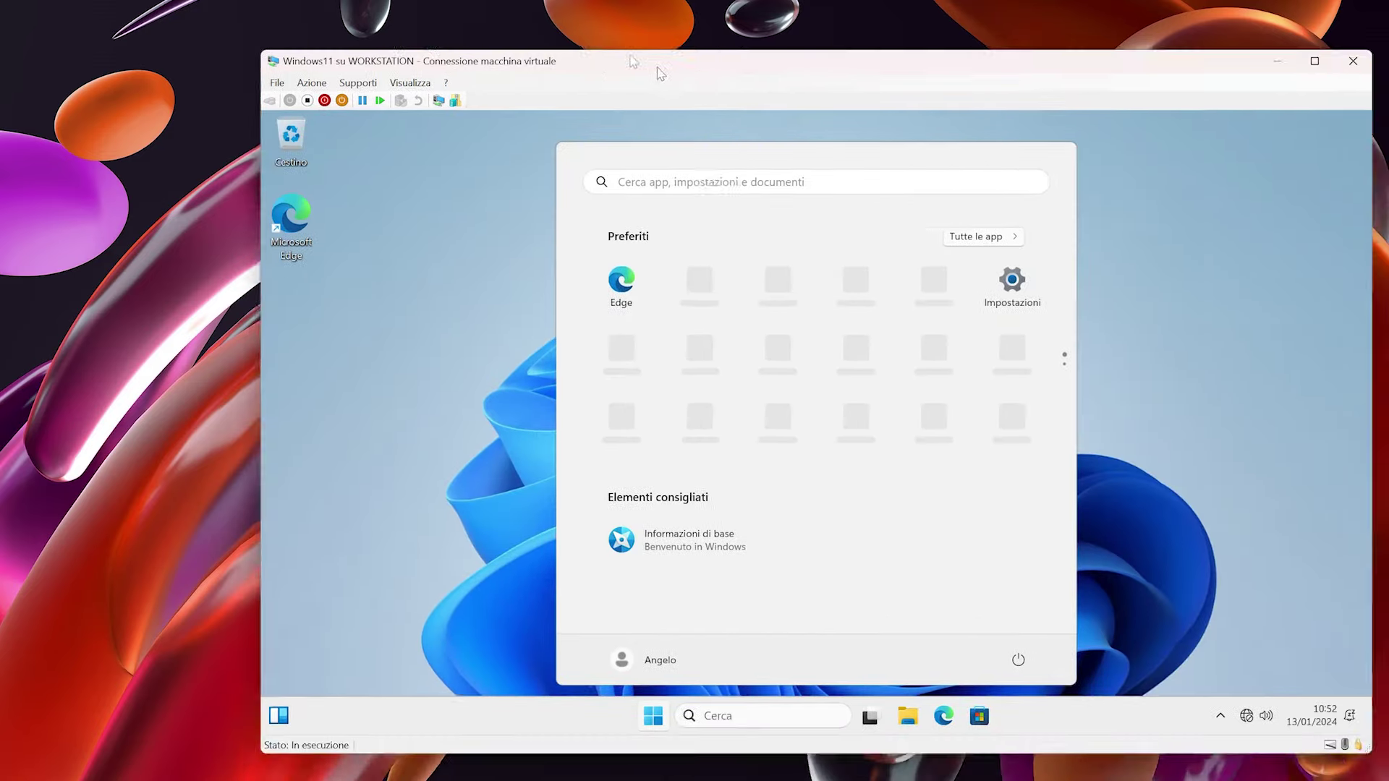
click(580, 405)
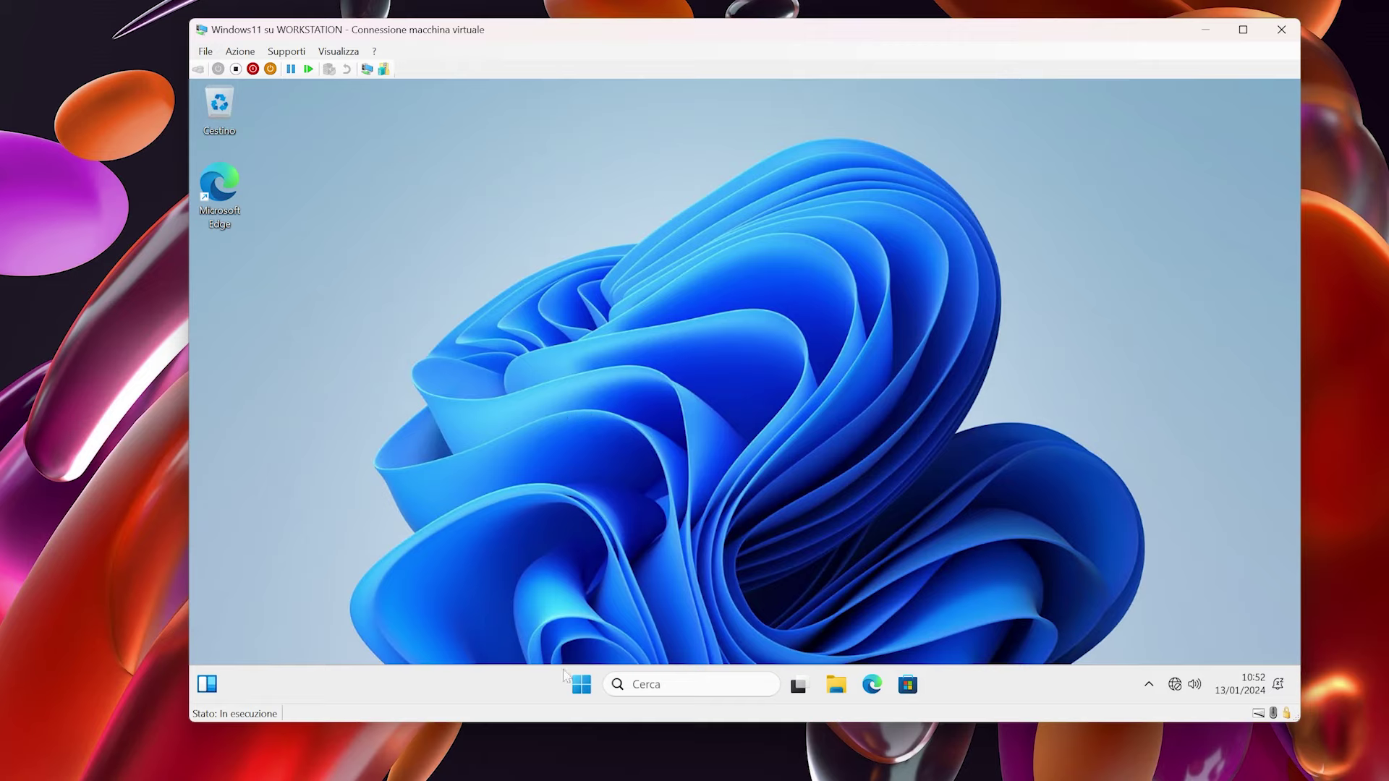
Search for cmd and open the command prompt as administrator, allowing it to make changes to the device
click(581, 685)
text(cmd)
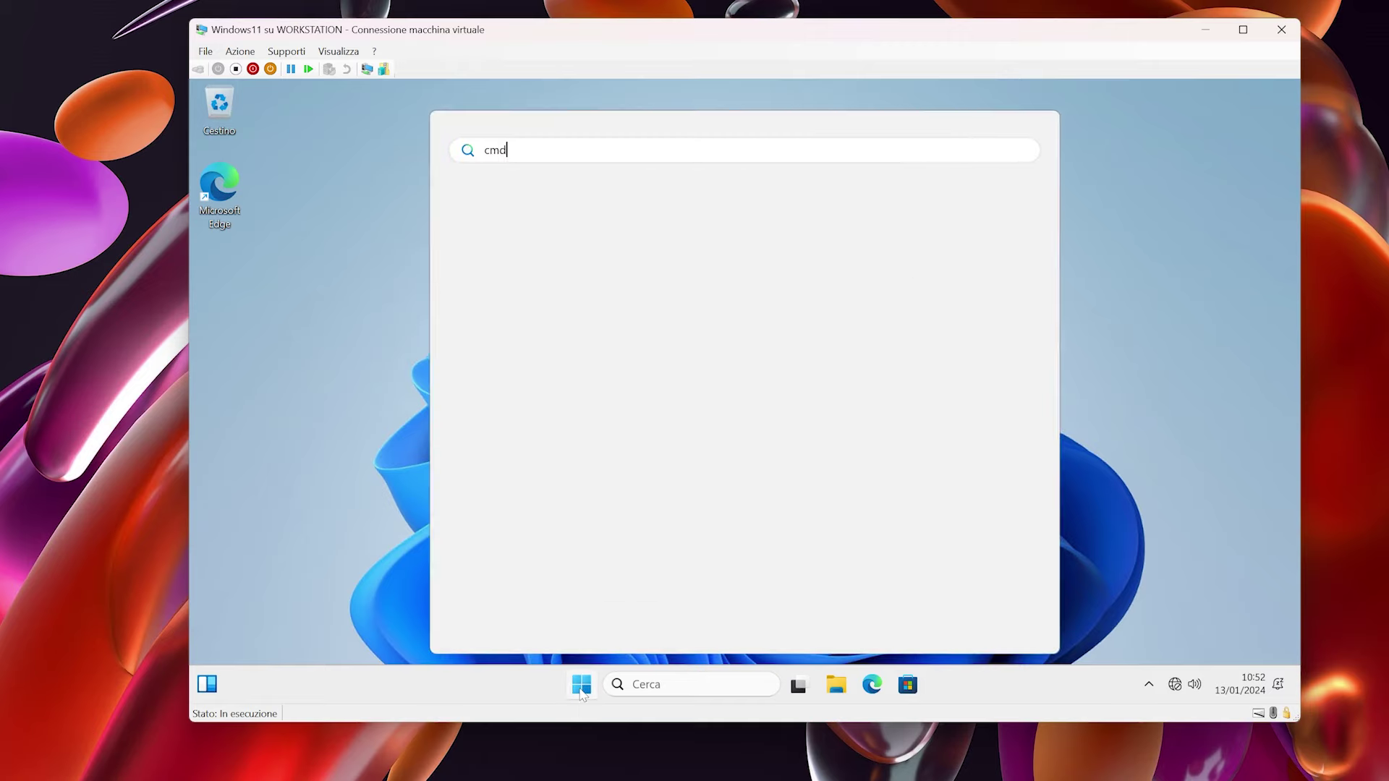
right_click(571, 275)
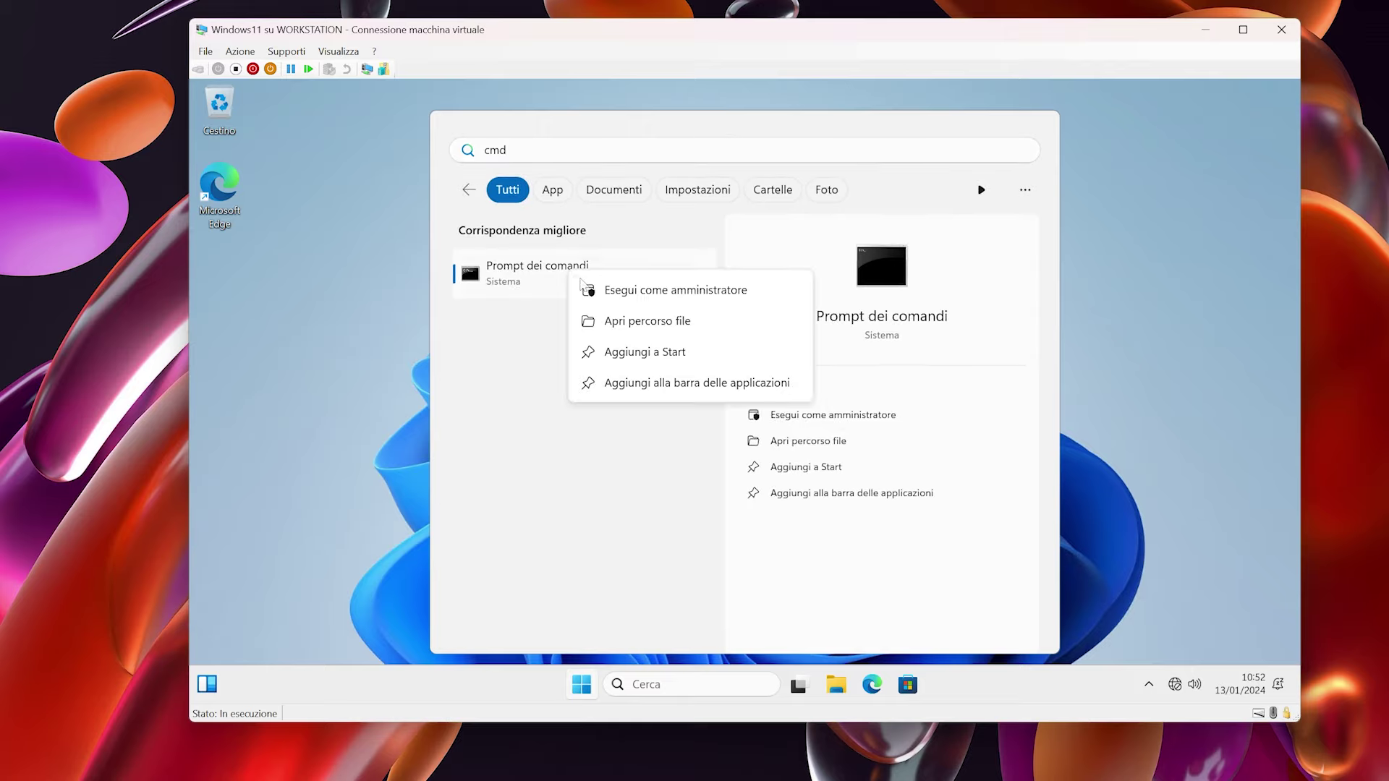
click(611, 286)
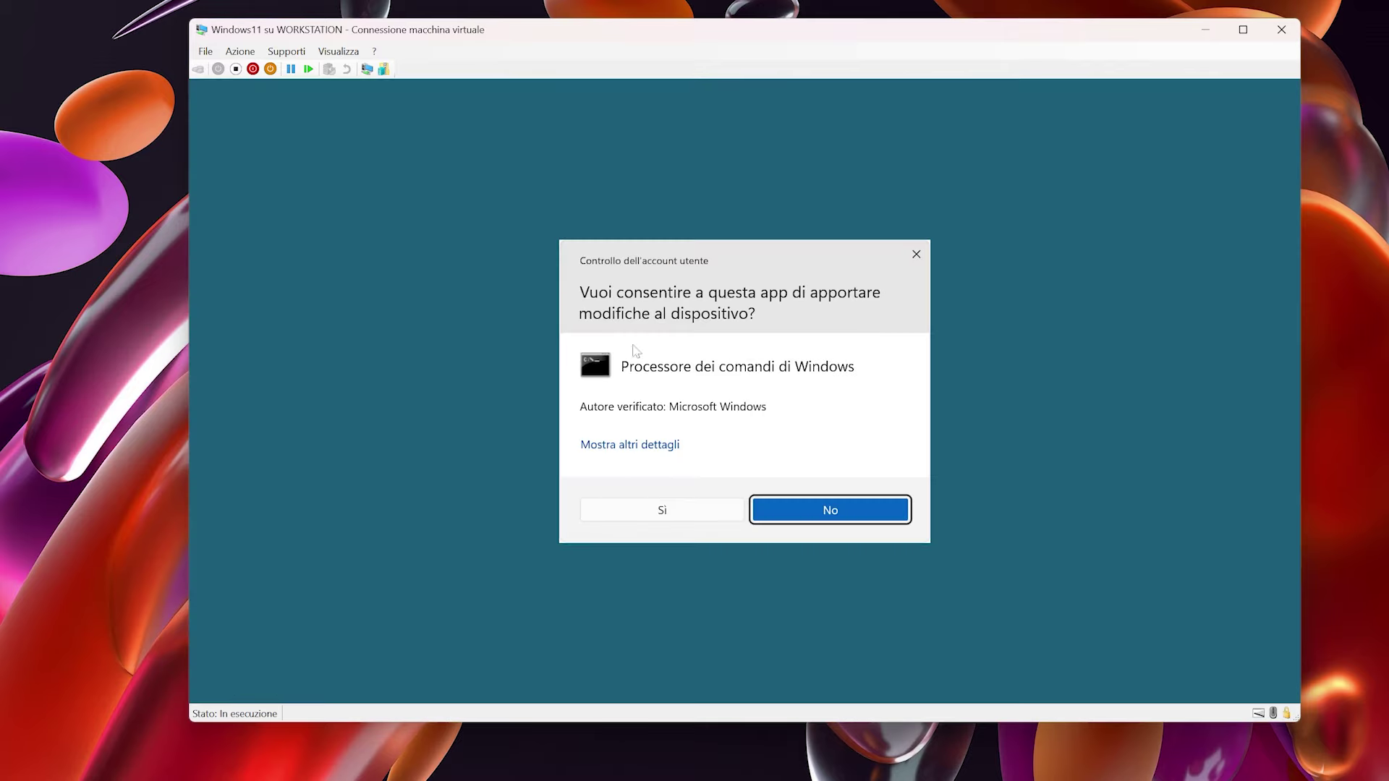
click(700, 510)
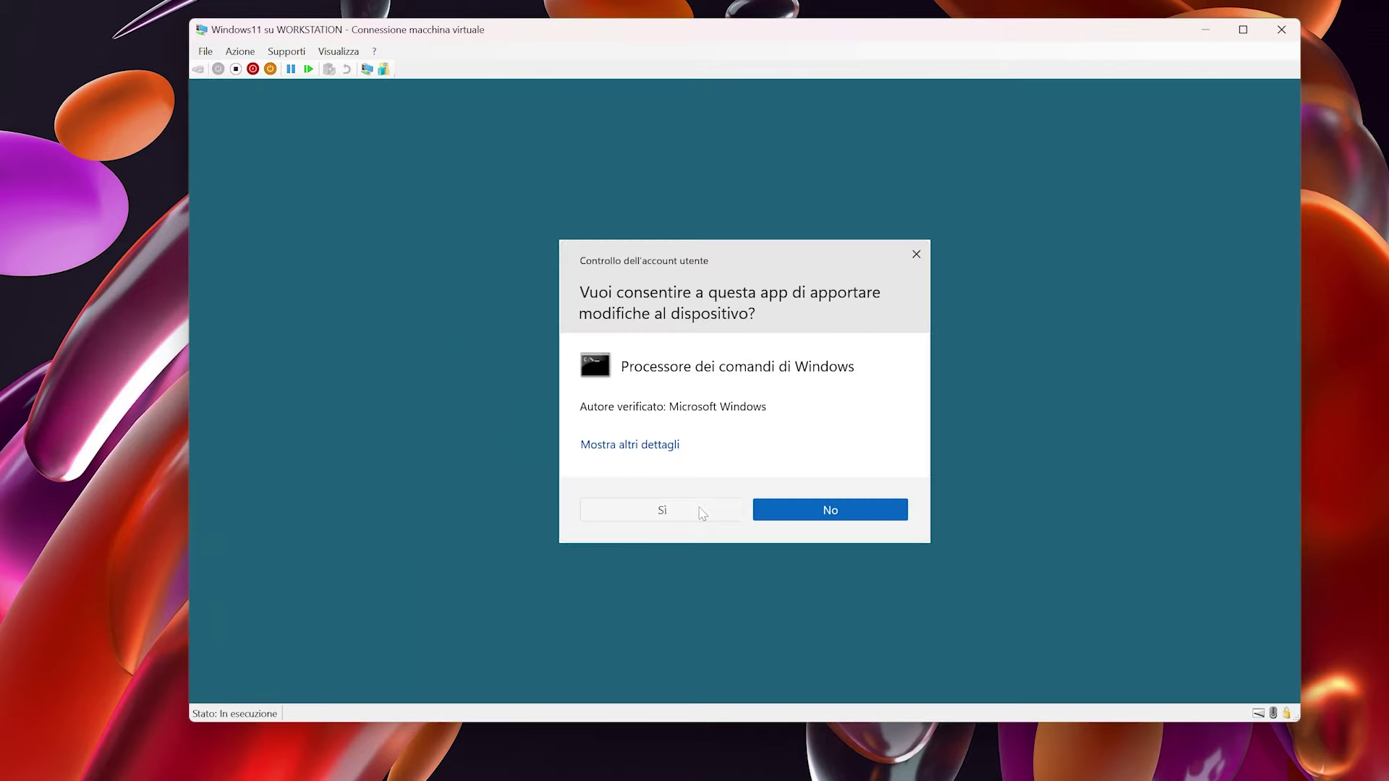
drag(687, 179, 794, 163)
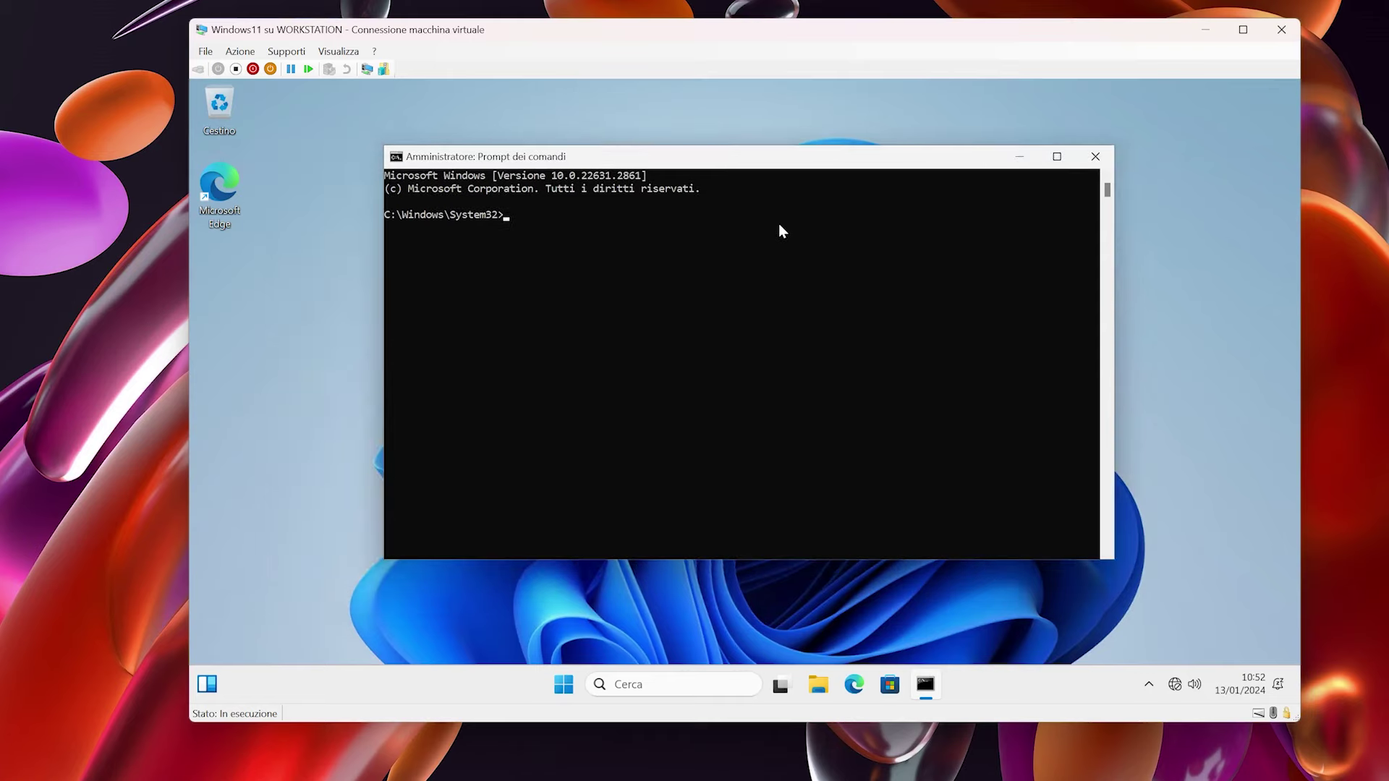
Disable hibernation with powercfg -h off and close the command prompt
text(powercfg -h off)
key(Return)
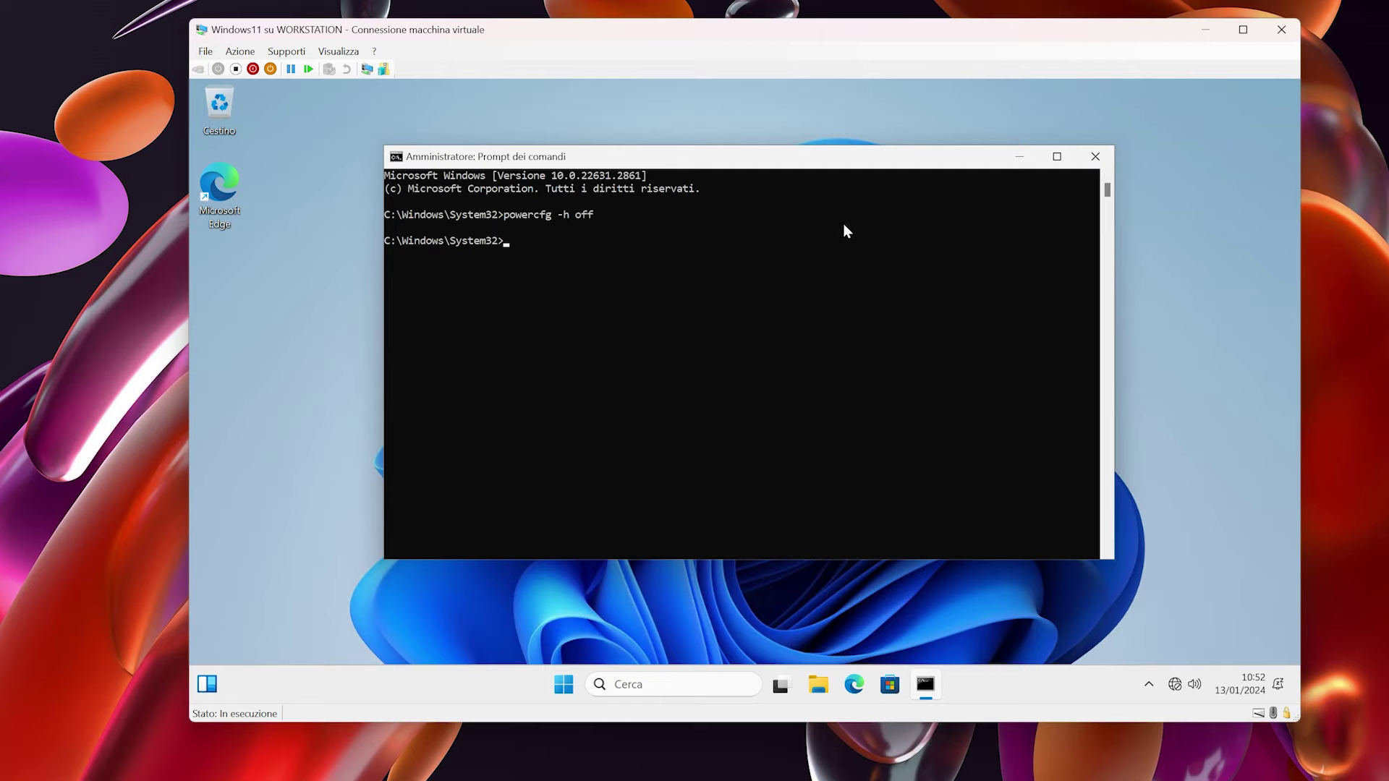
click(1094, 157)
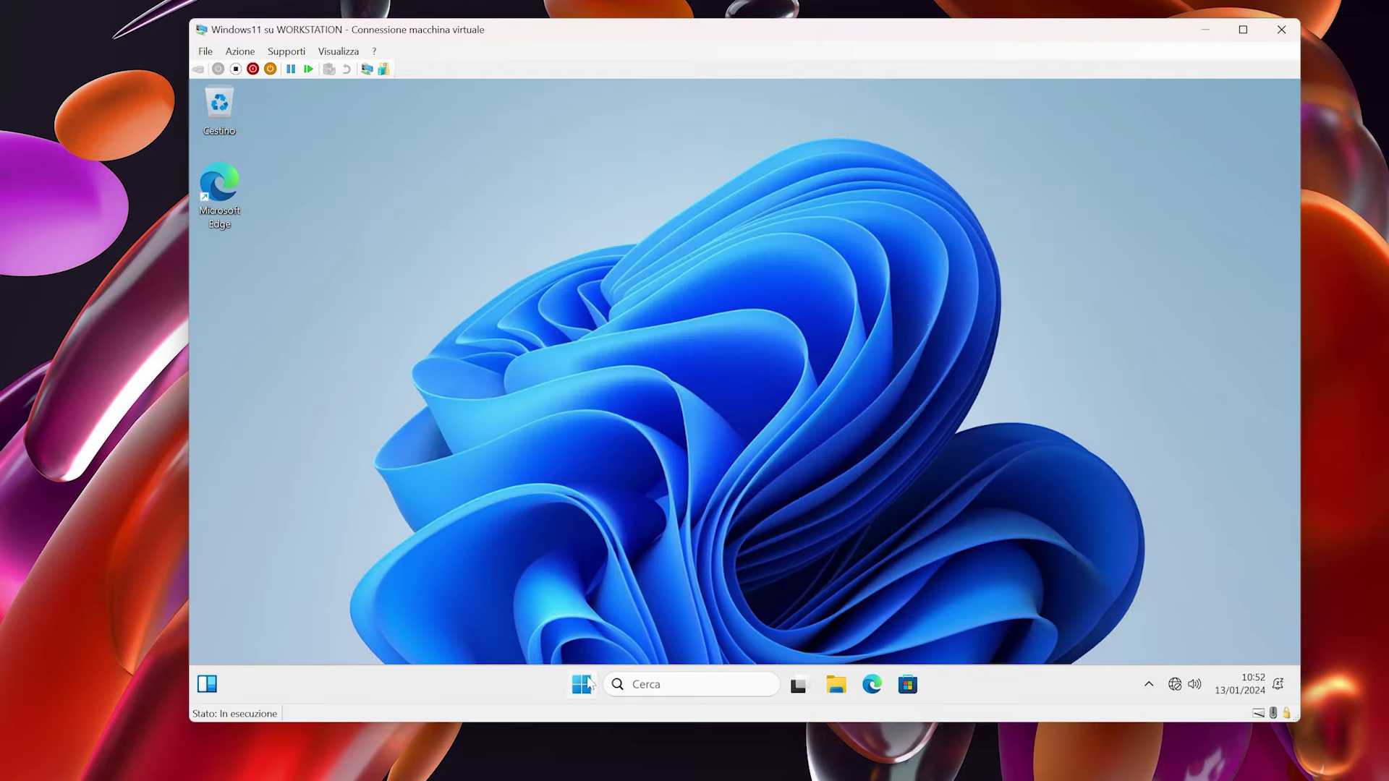
Shut down Windows in the virtual machine and bring Disco 2 online in the host's disk management
click(581, 684)
click(946, 628)
click(944, 593)
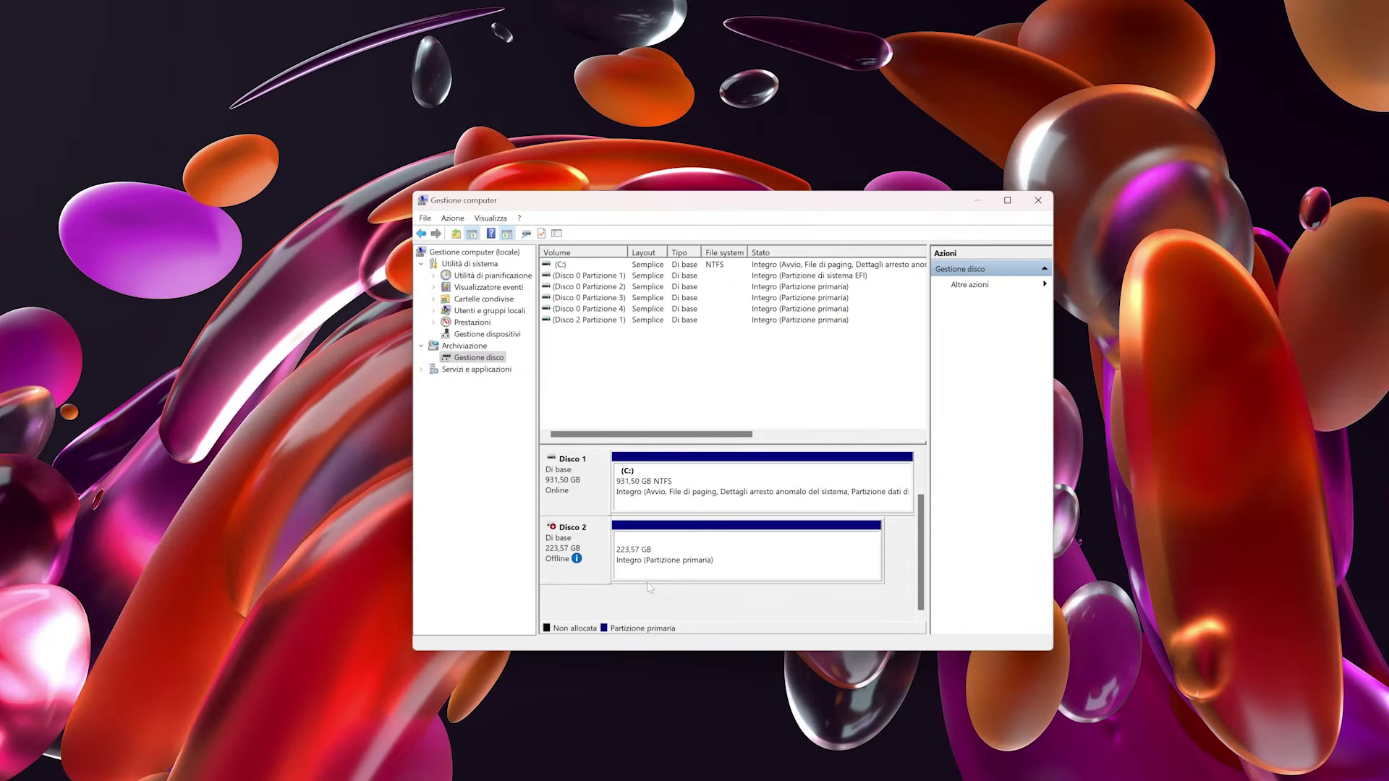
right_click(592, 570)
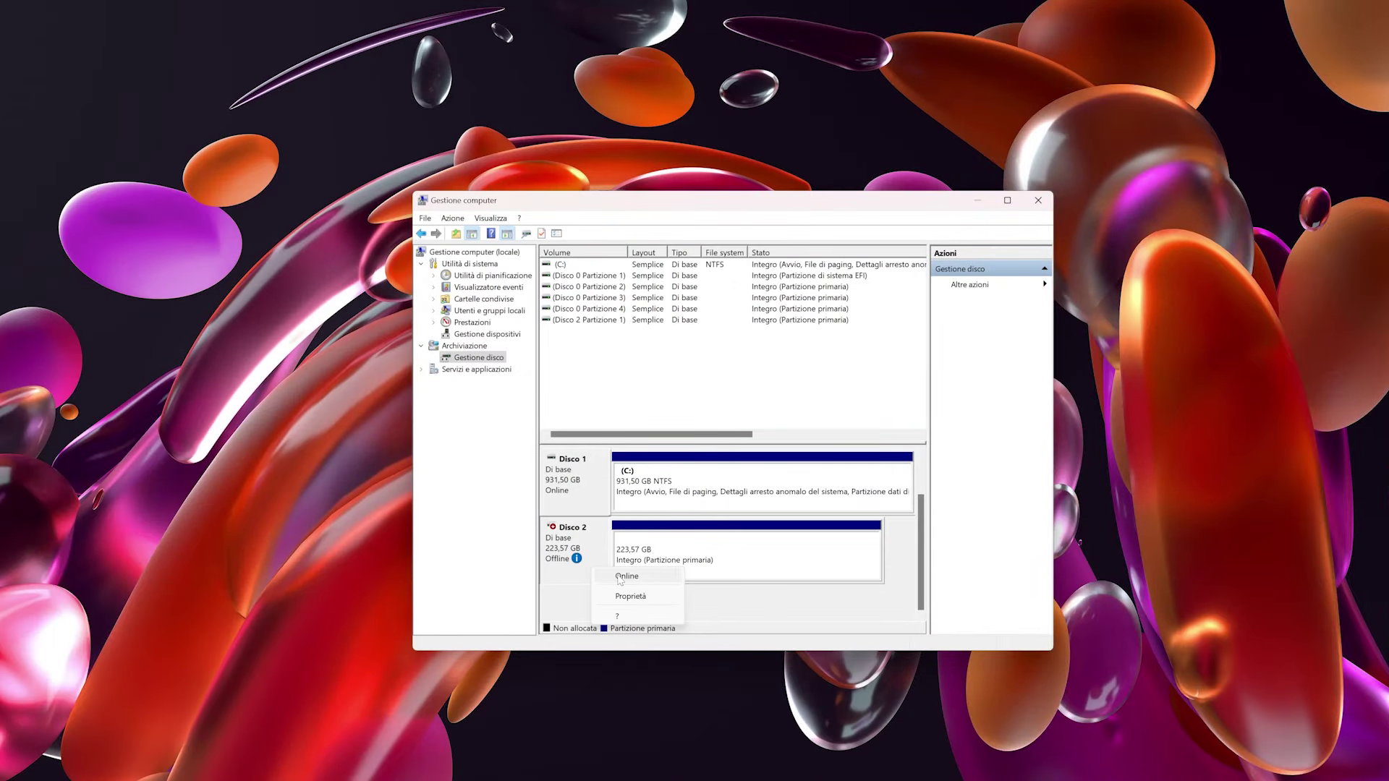
click(620, 577)
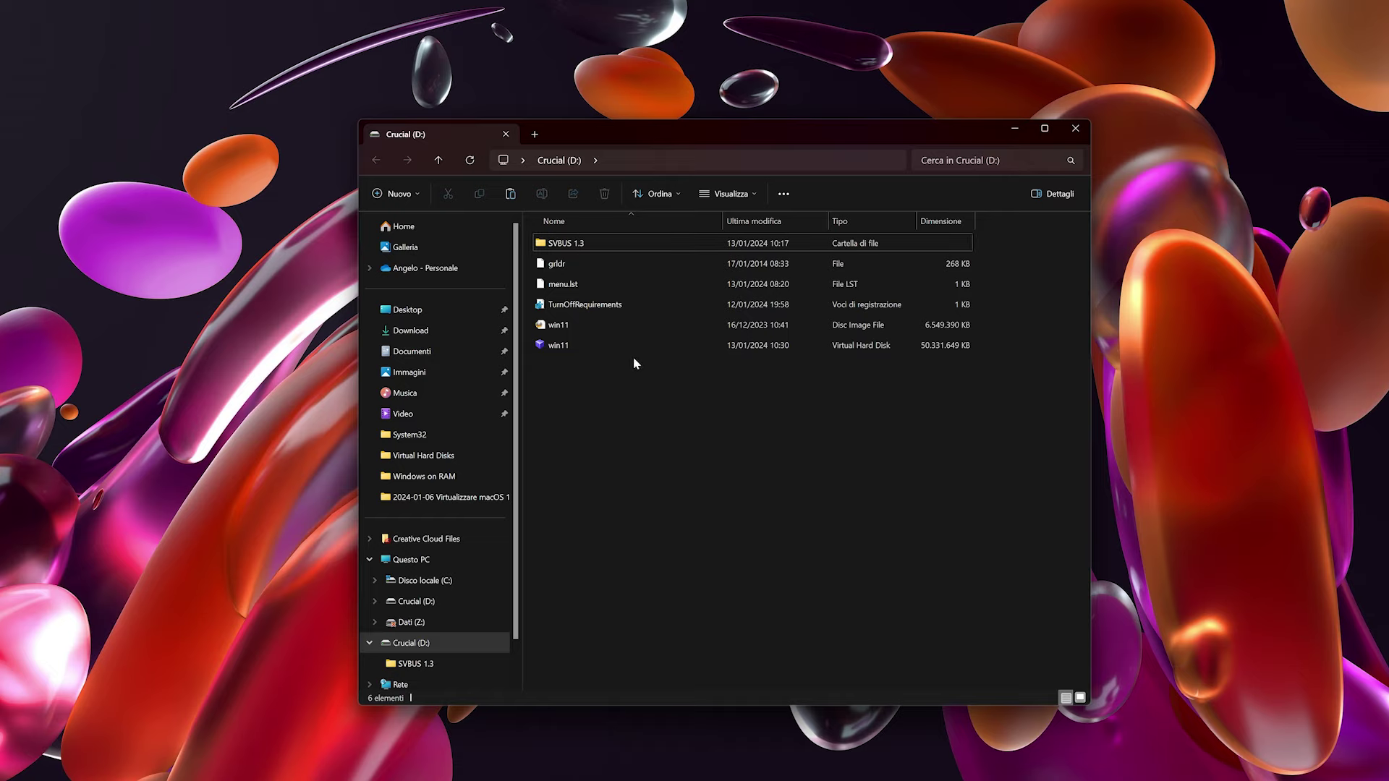
click(618, 243)
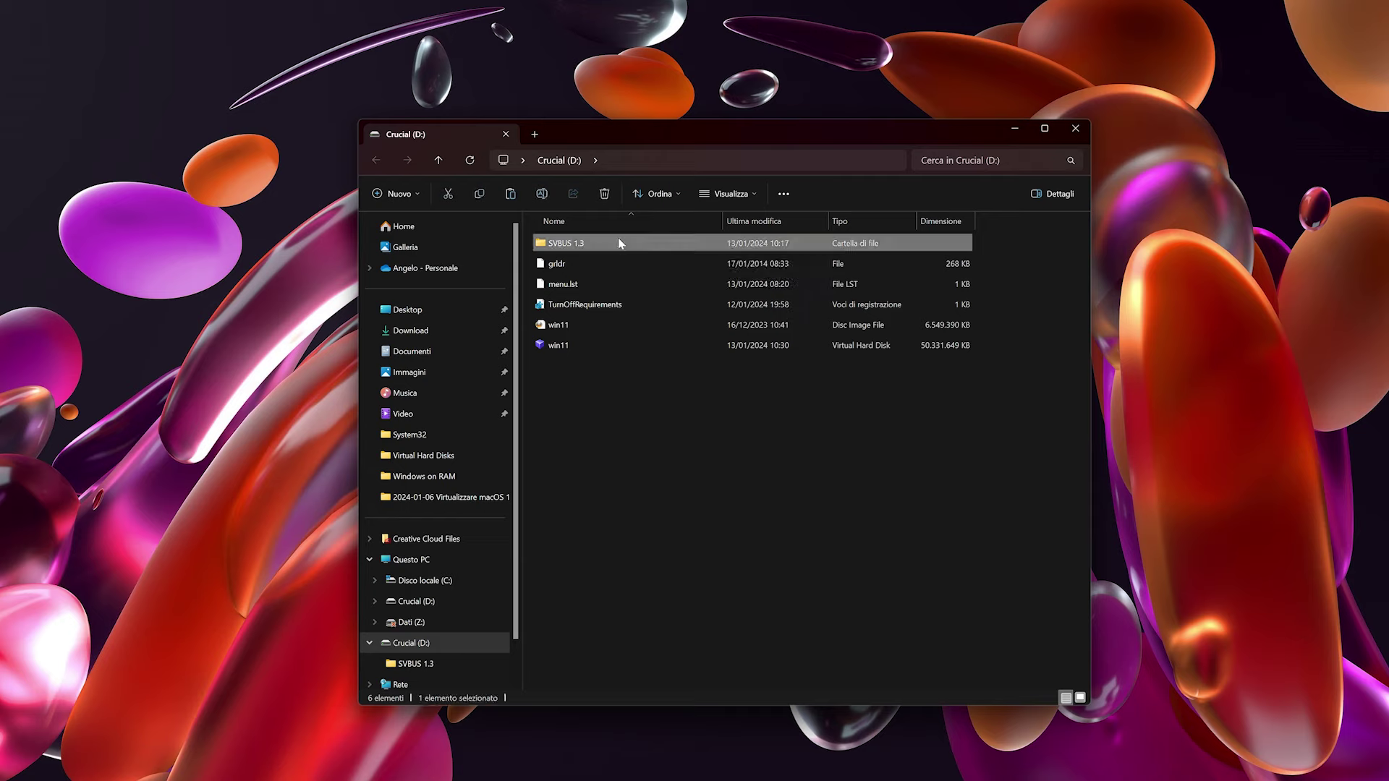
ctrl+click(607, 305)
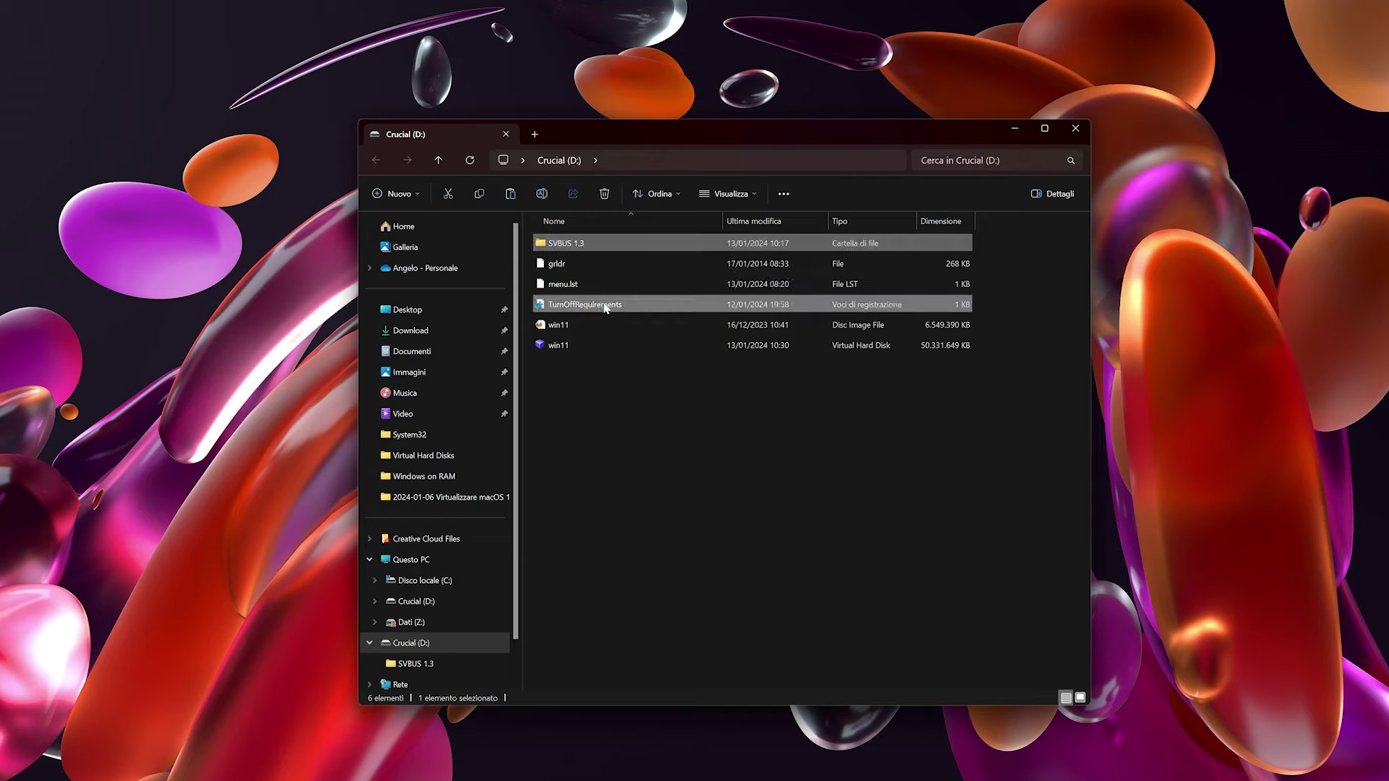
ctrl+click(613, 325)
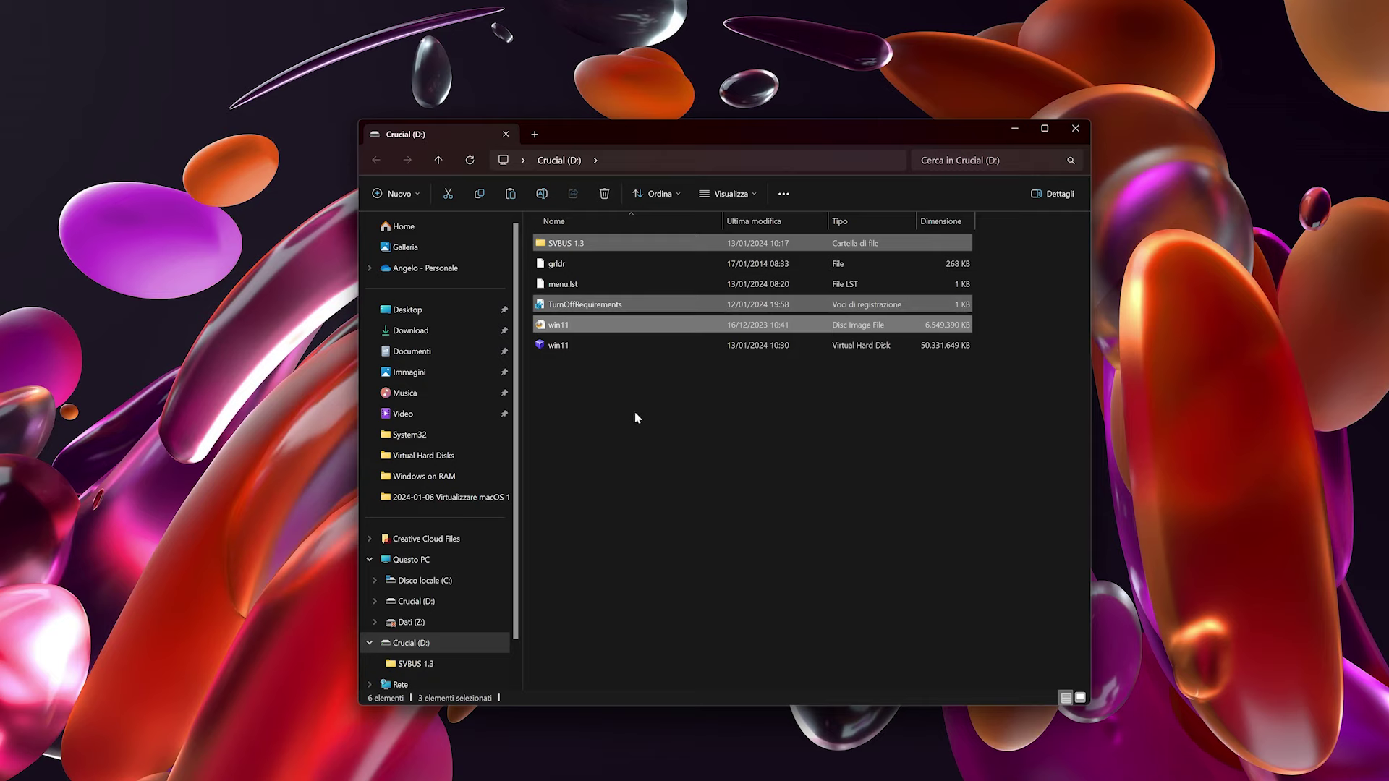
Remove the "Install Windows 11 from ISO Image" section from menu.lst on drive D: using Notepad, save the file and close it
click(590, 288)
right_click(589, 288)
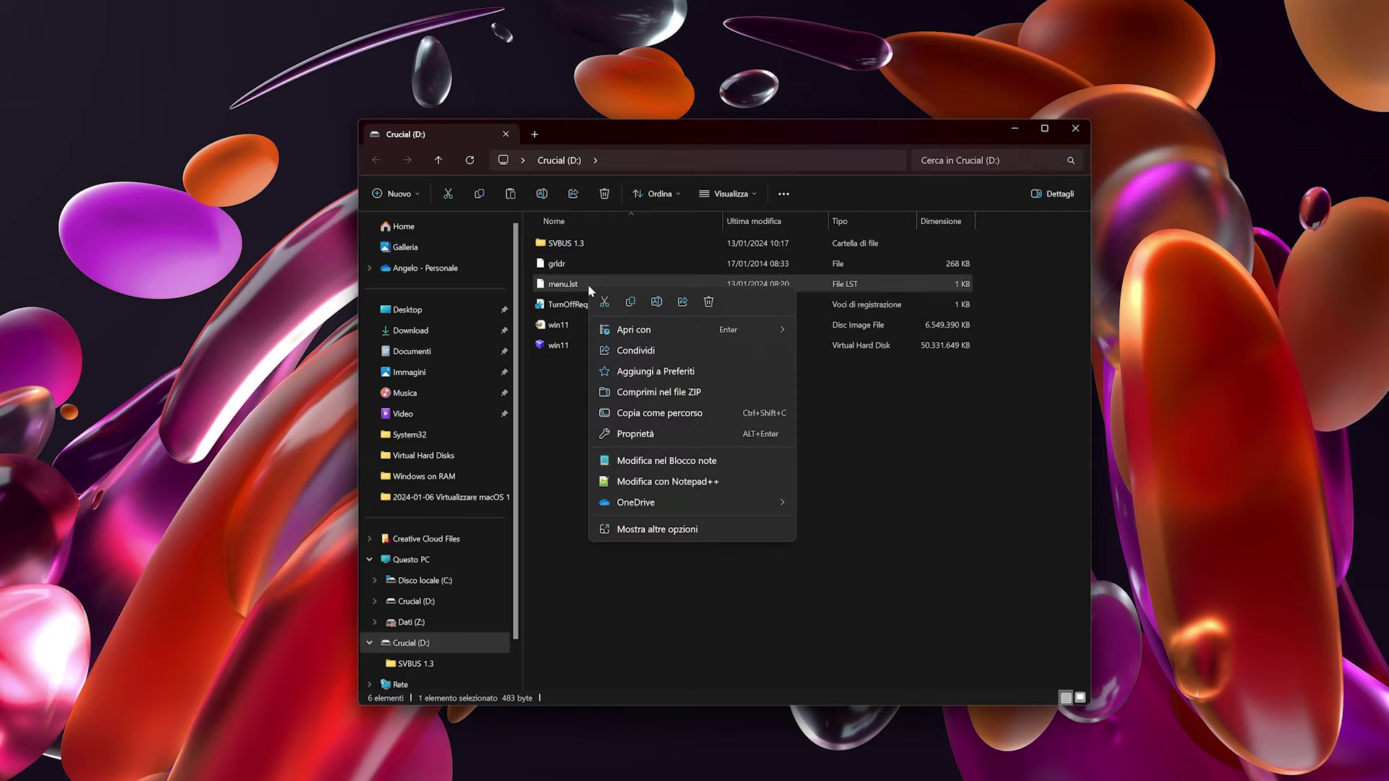
mouse_move(666, 329)
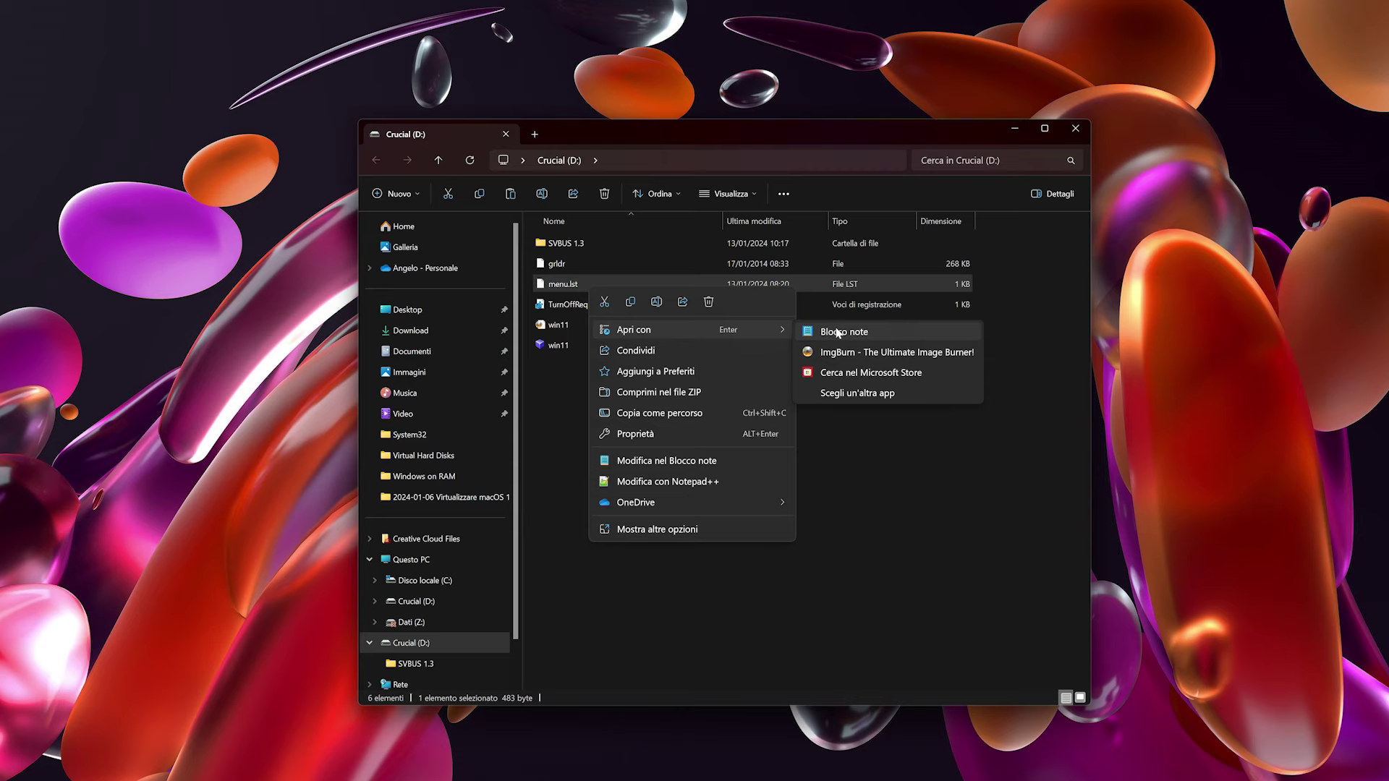
click(837, 332)
drag(637, 465, 618, 553)
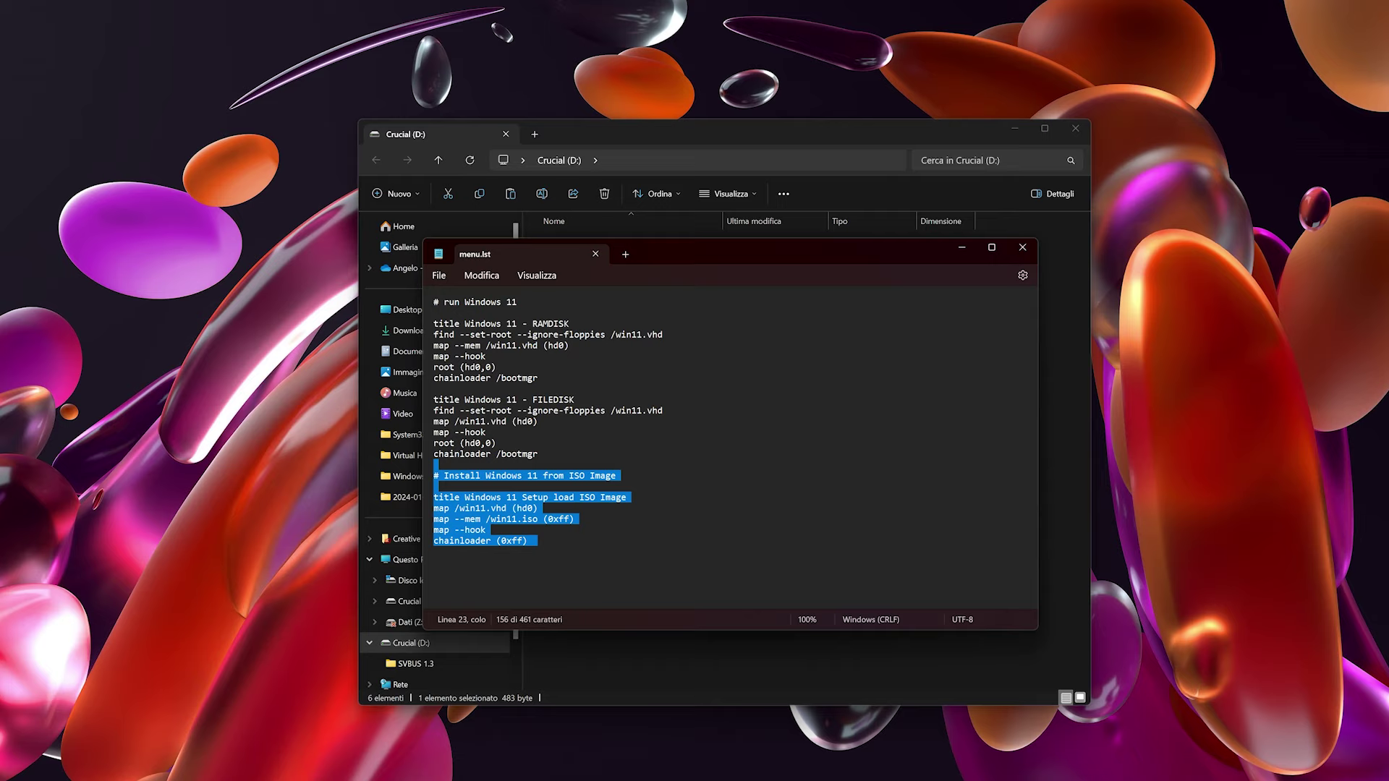
key(Delete)
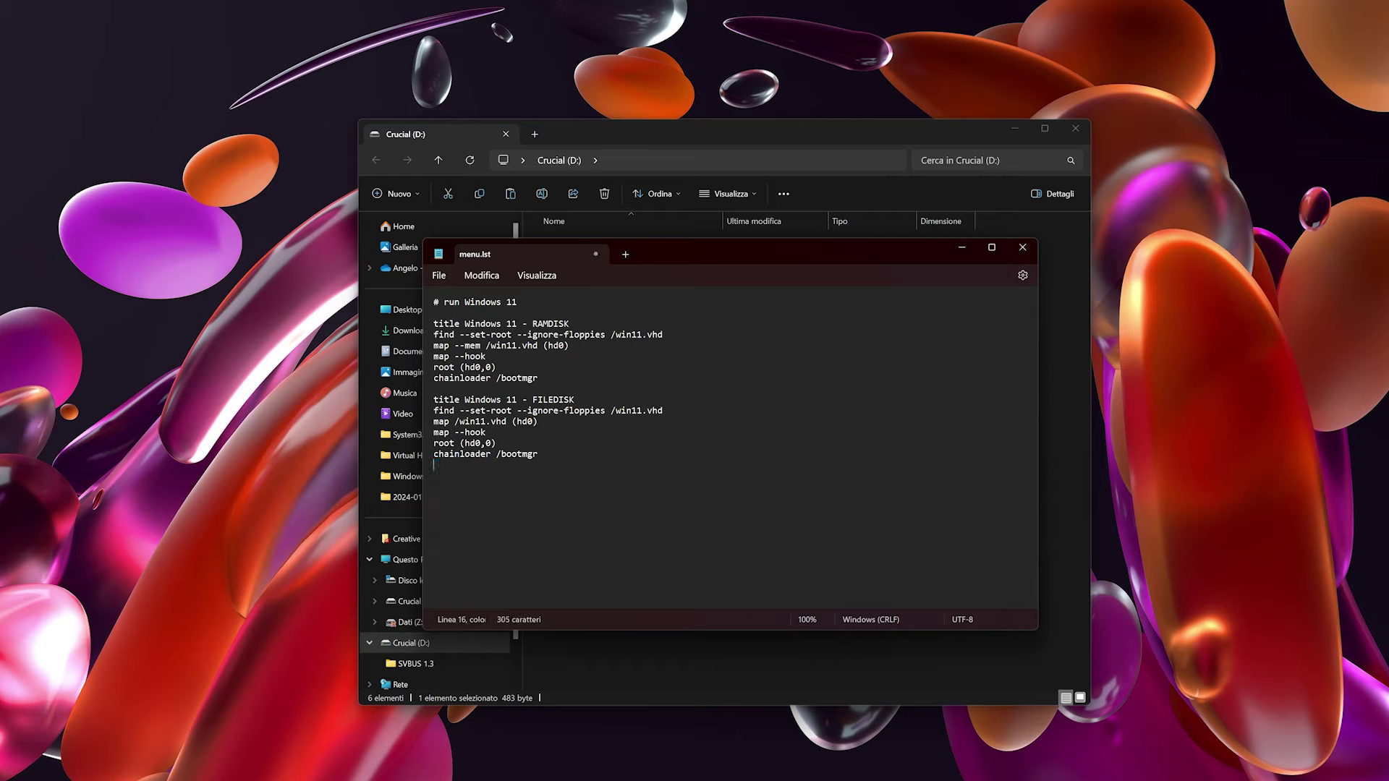
click(438, 275)
click(446, 363)
click(1022, 246)
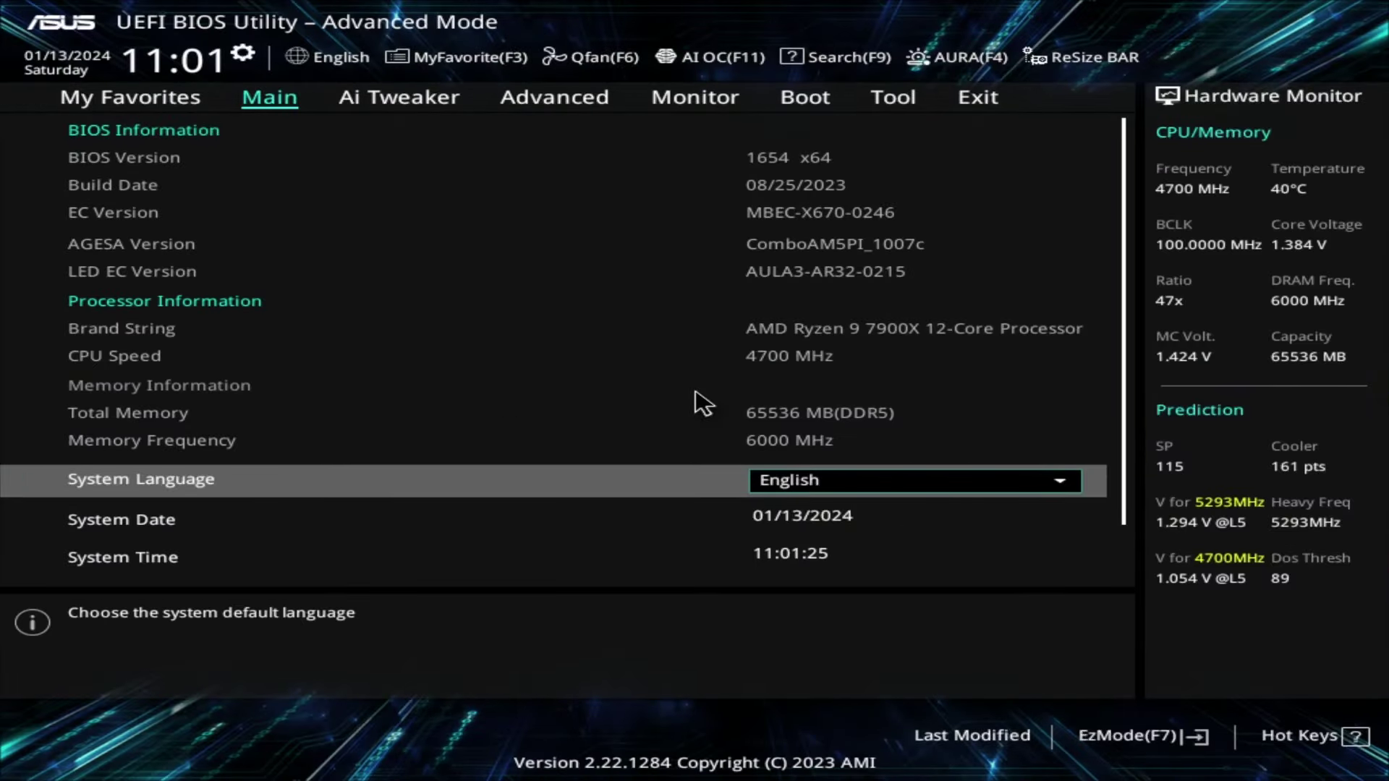
Examine the CSM and Secure Boot settings in the ASUS UEFI BIOS Utility
key(Right)
key(Right)
key(Right)
key(Right)
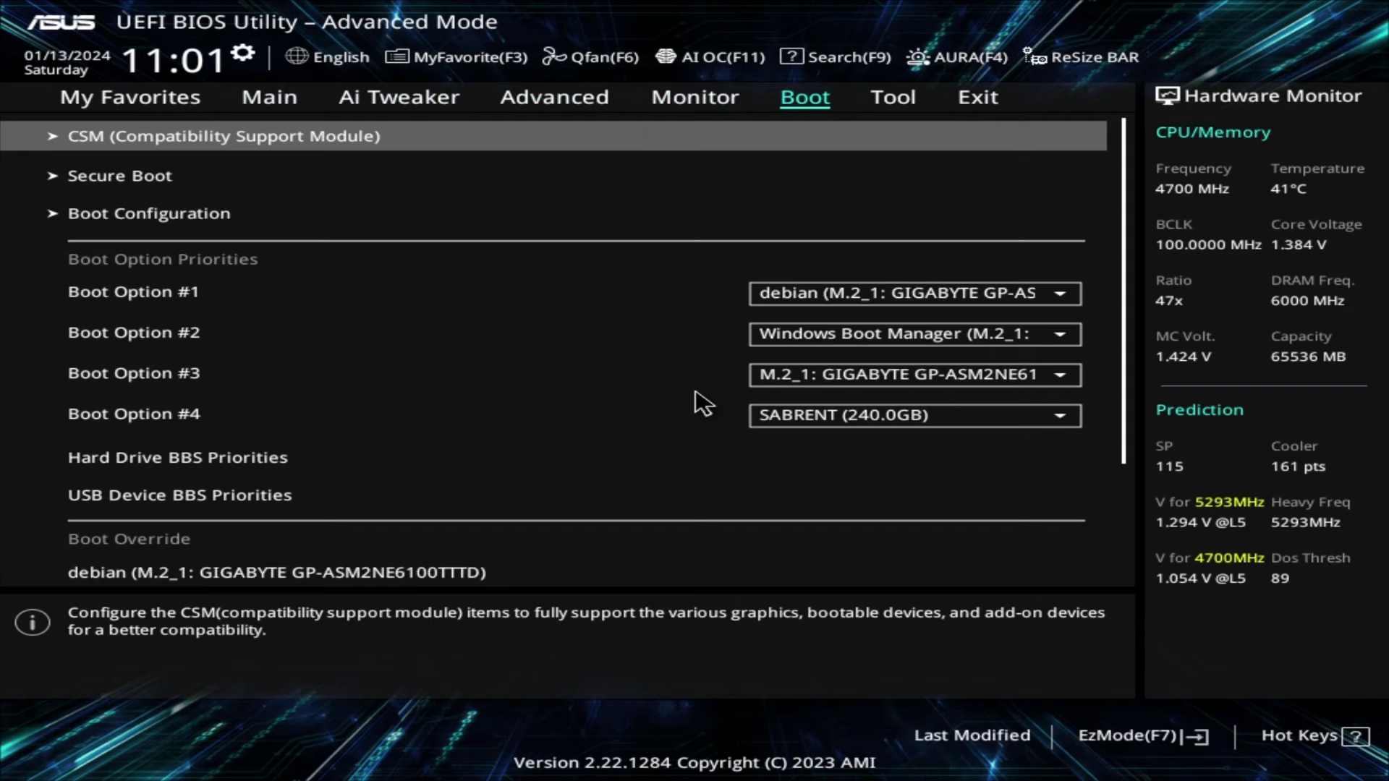
key(Return)
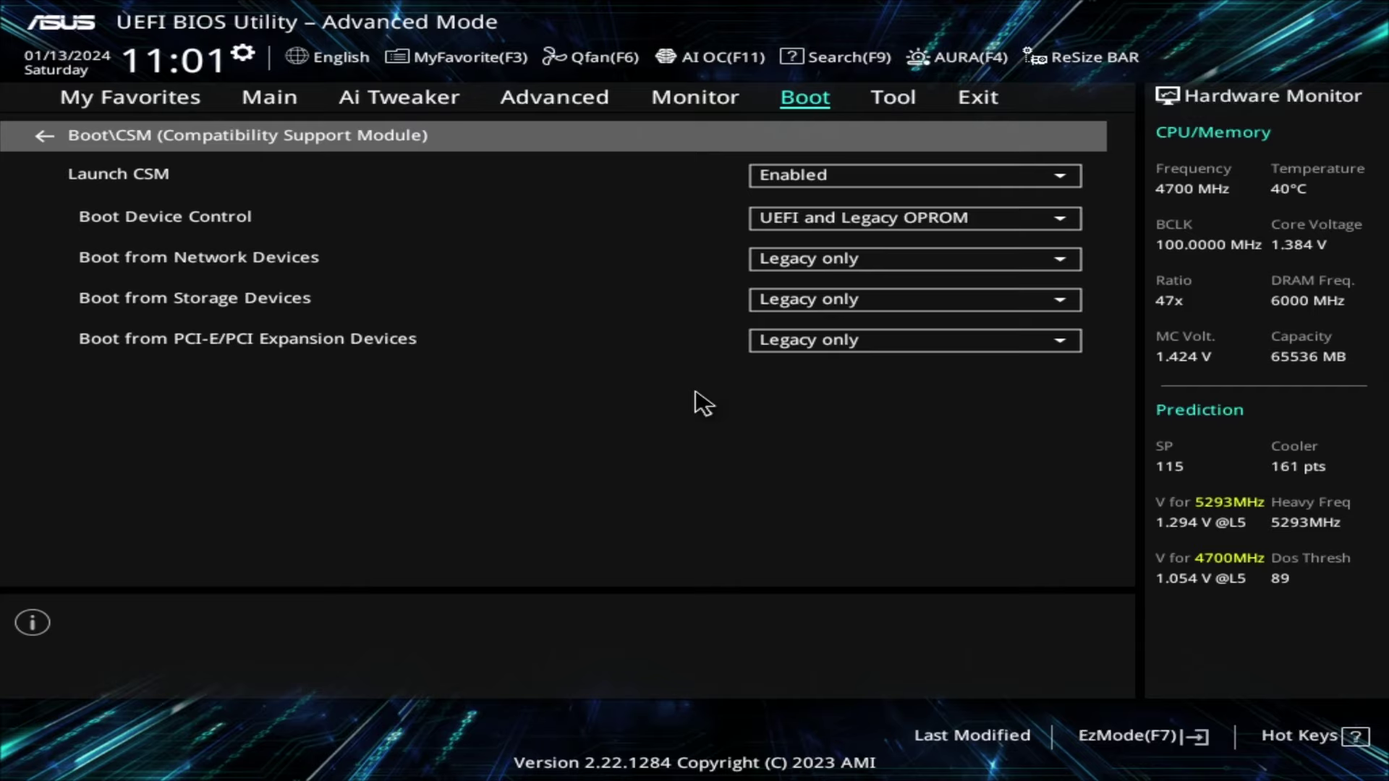
key(Escape)
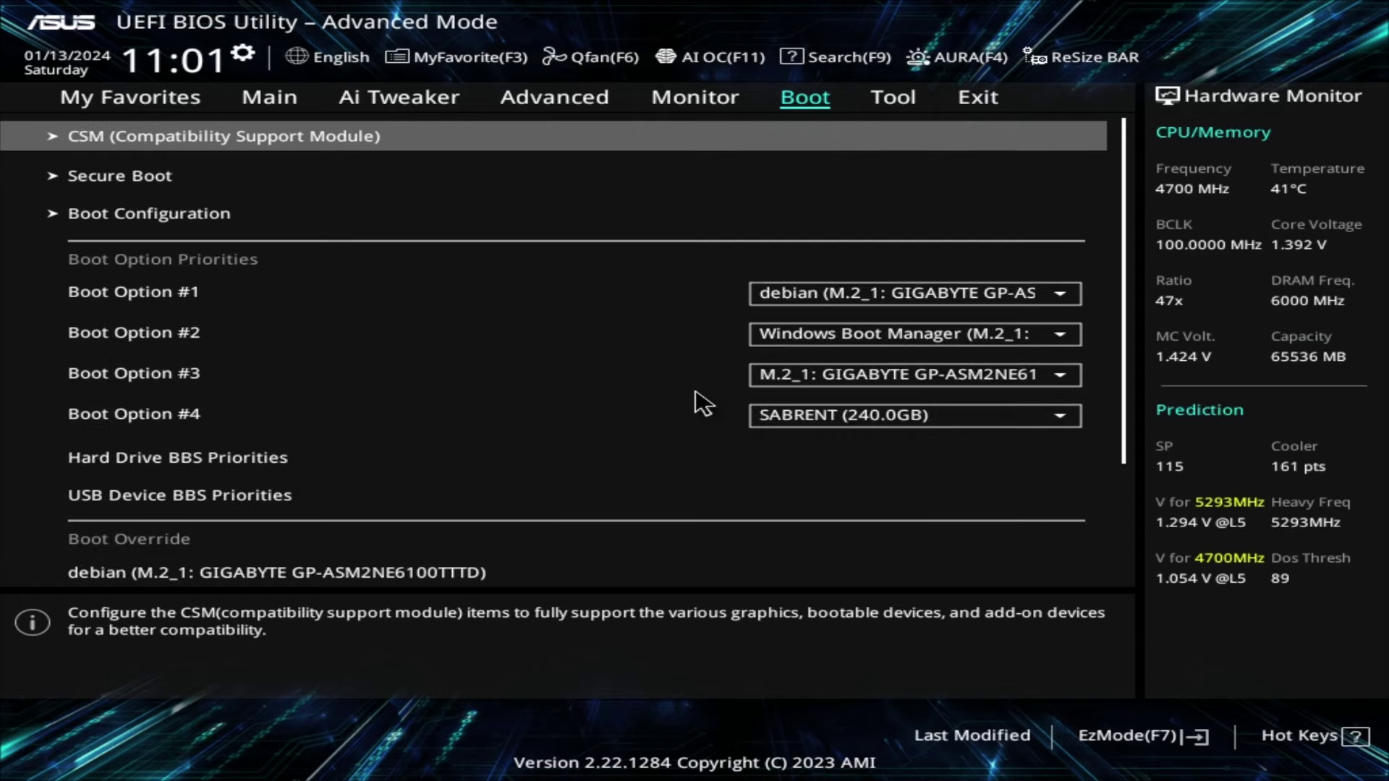
key(Down)
key(Return)
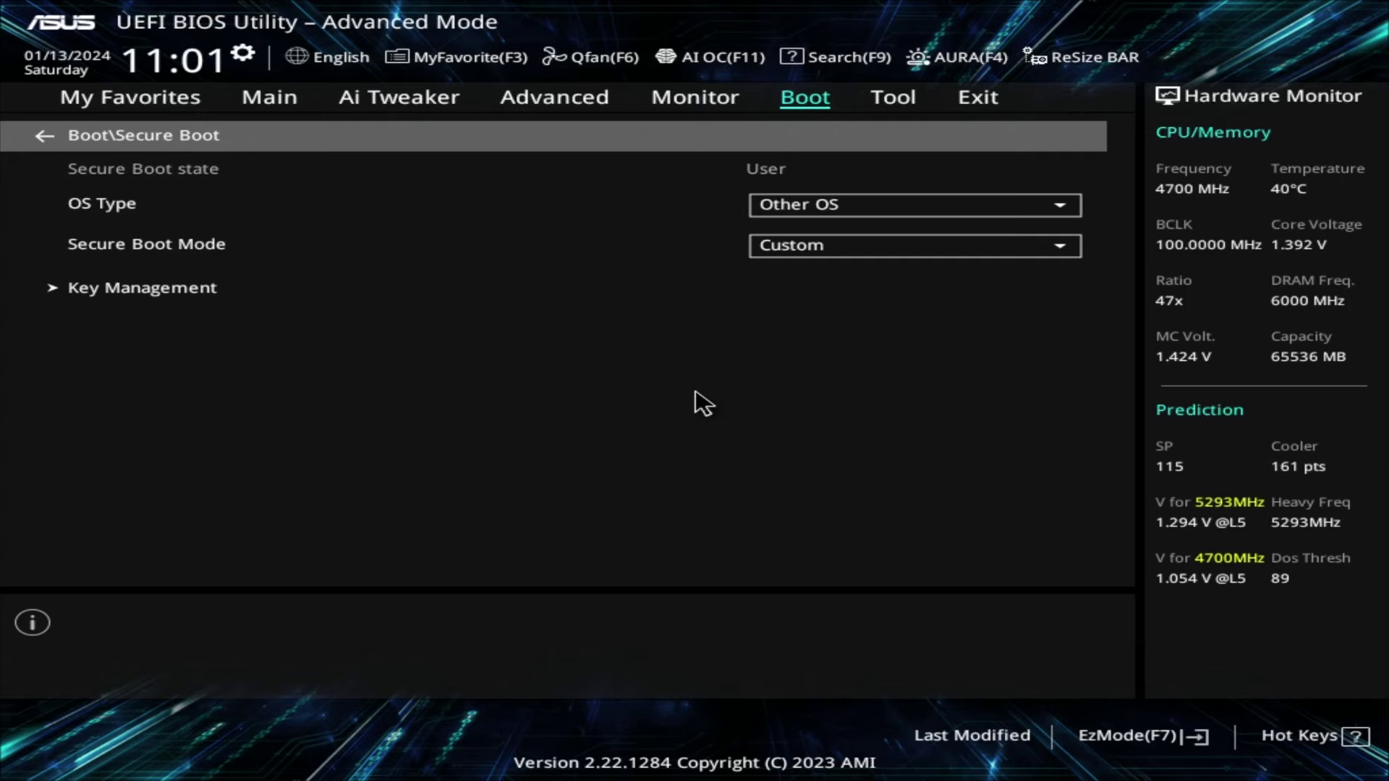
key(Escape)
Check the Save Changes & Reset exit option and return to the boot settings
key(Right)
key(Right)
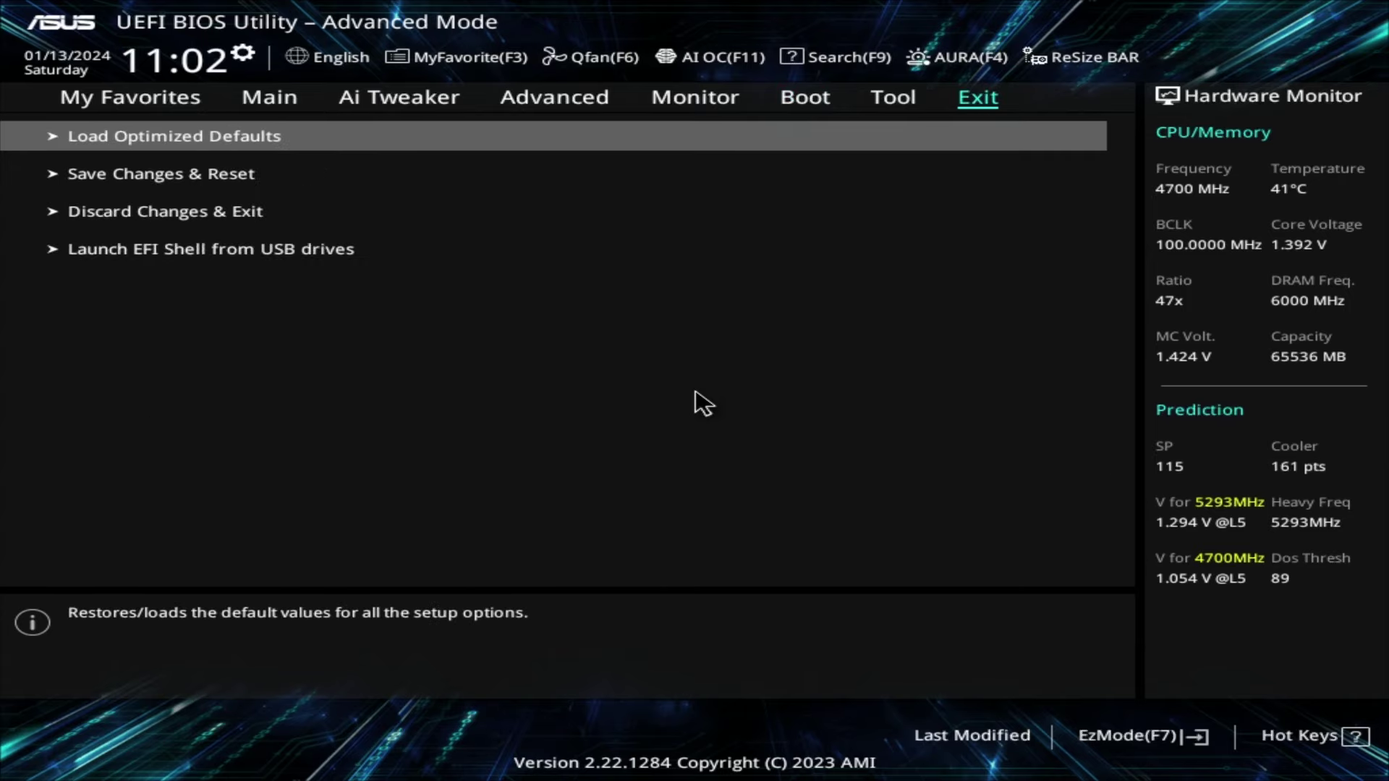
key(Down)
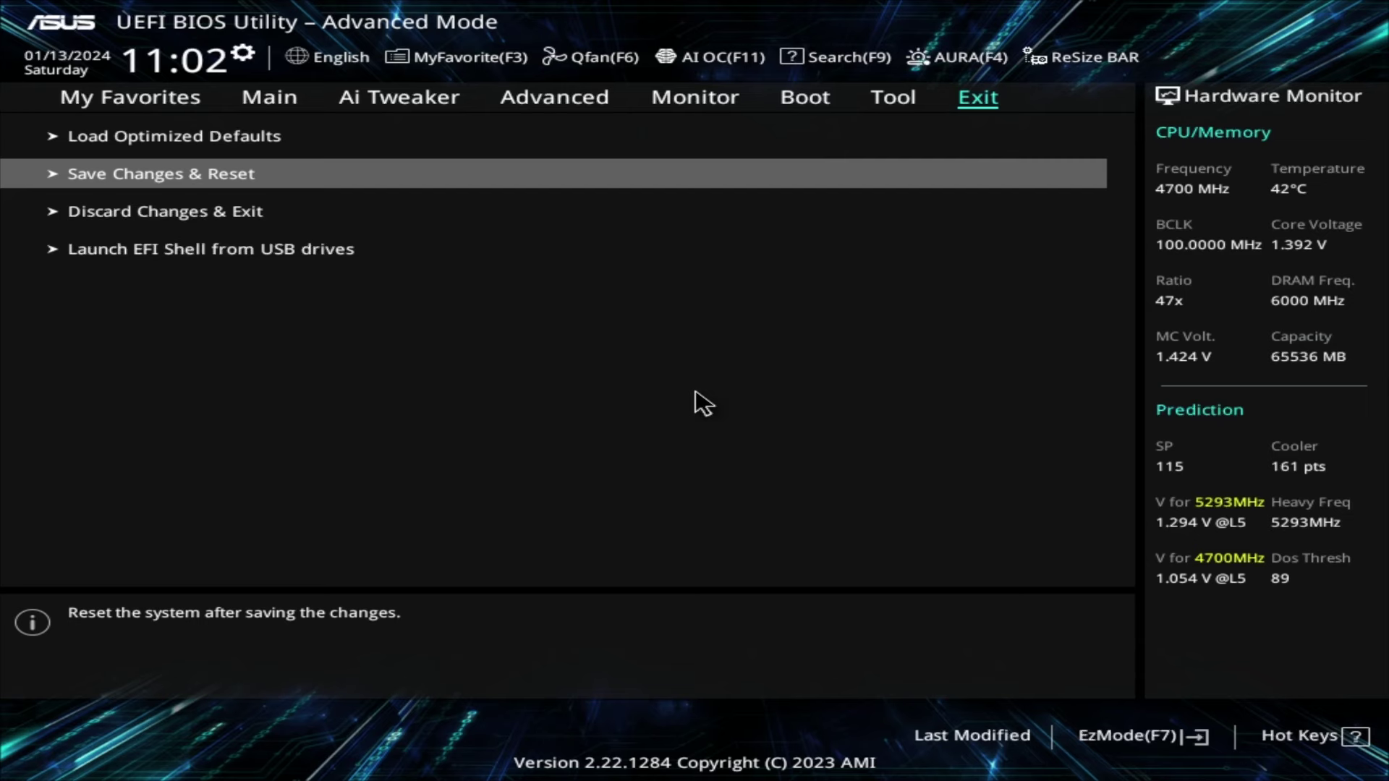
key(Left)
key(Left)
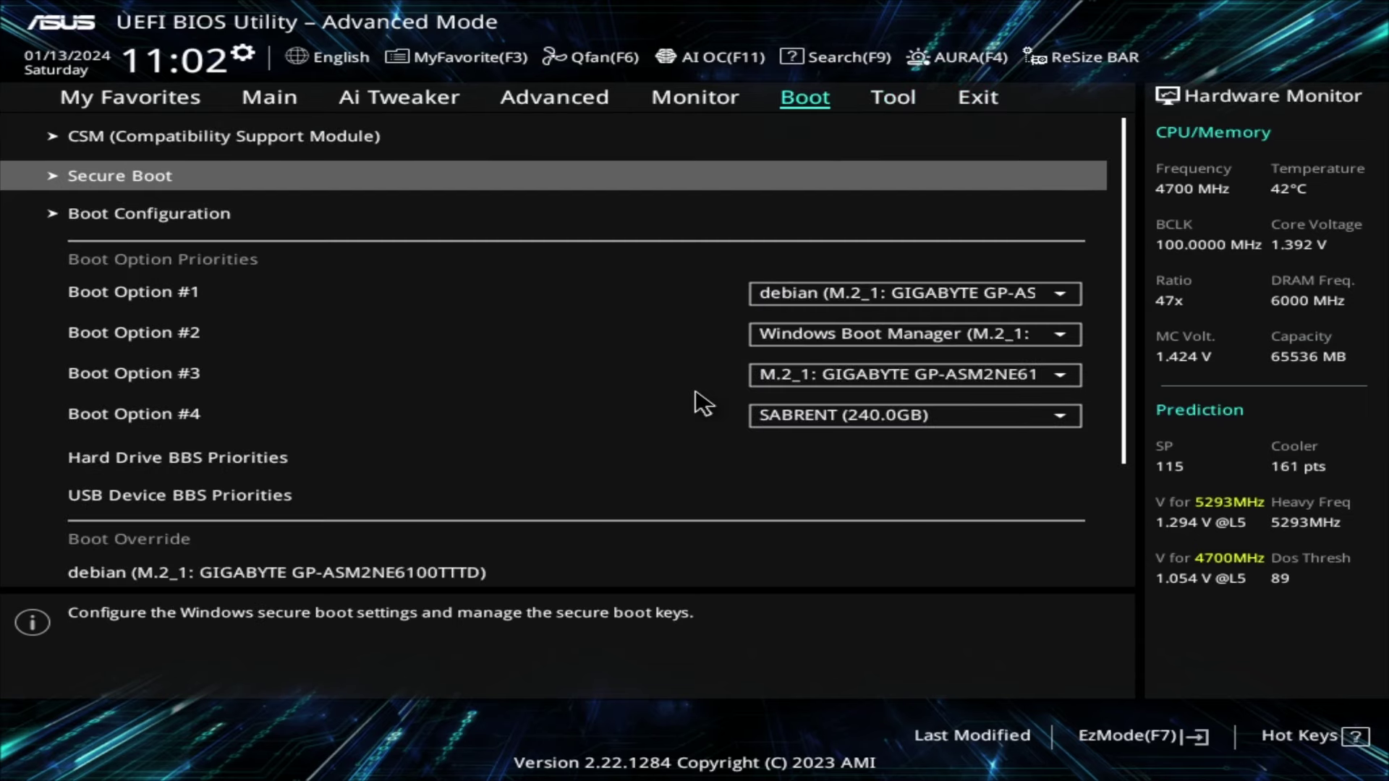